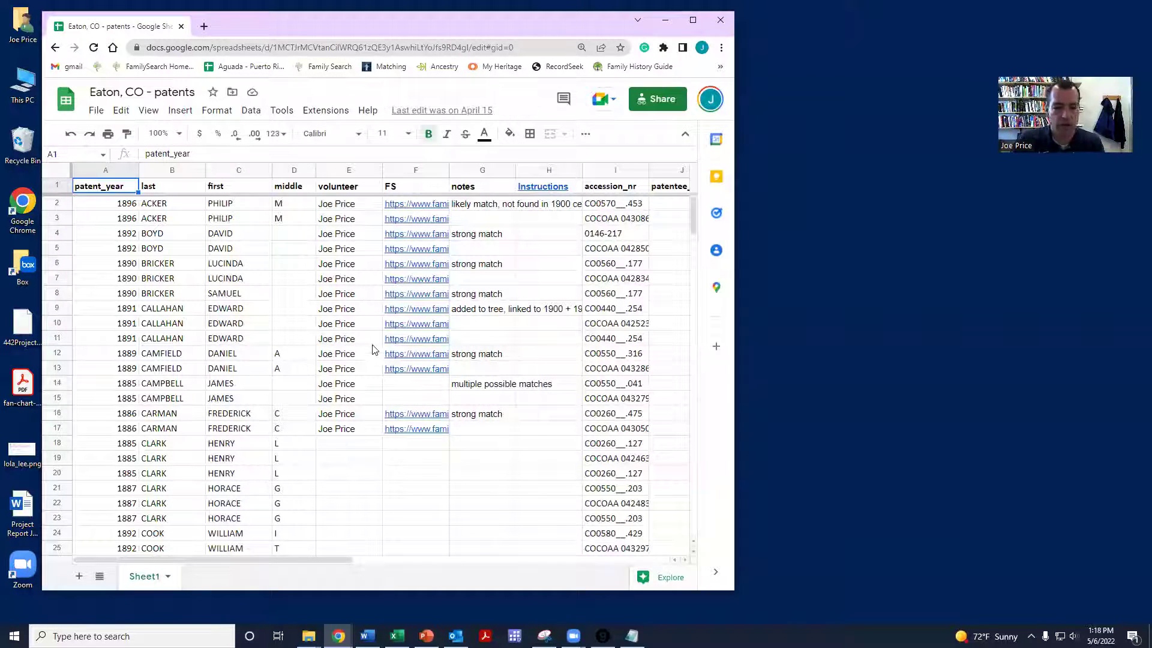
Step: Find Henry L Clark (CLARK, 1885) in row 18 as the next patentee lacking a FamilySearch link
scroll(336, 342, down, 2)
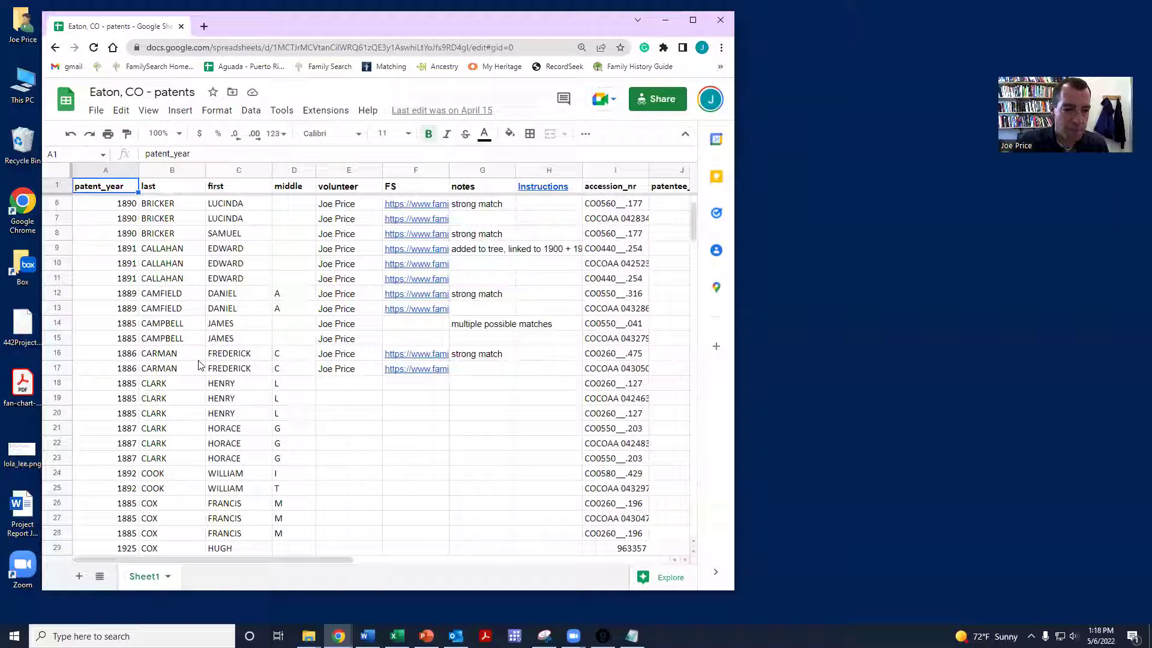
scroll(201, 365, down, 1)
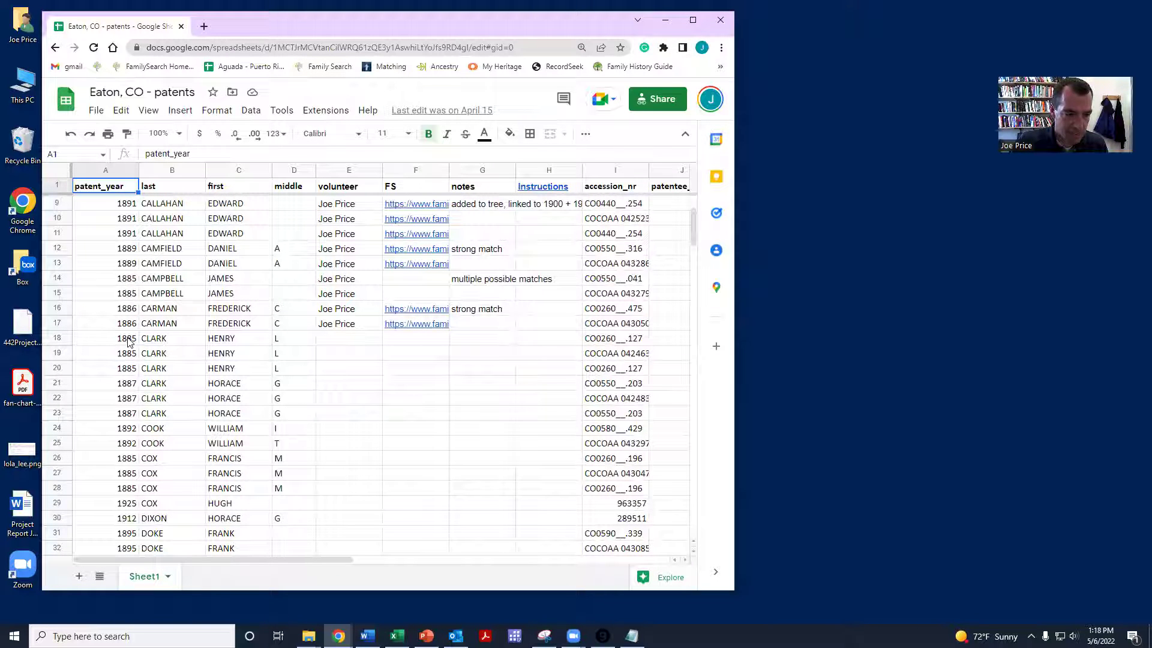
click(336, 343)
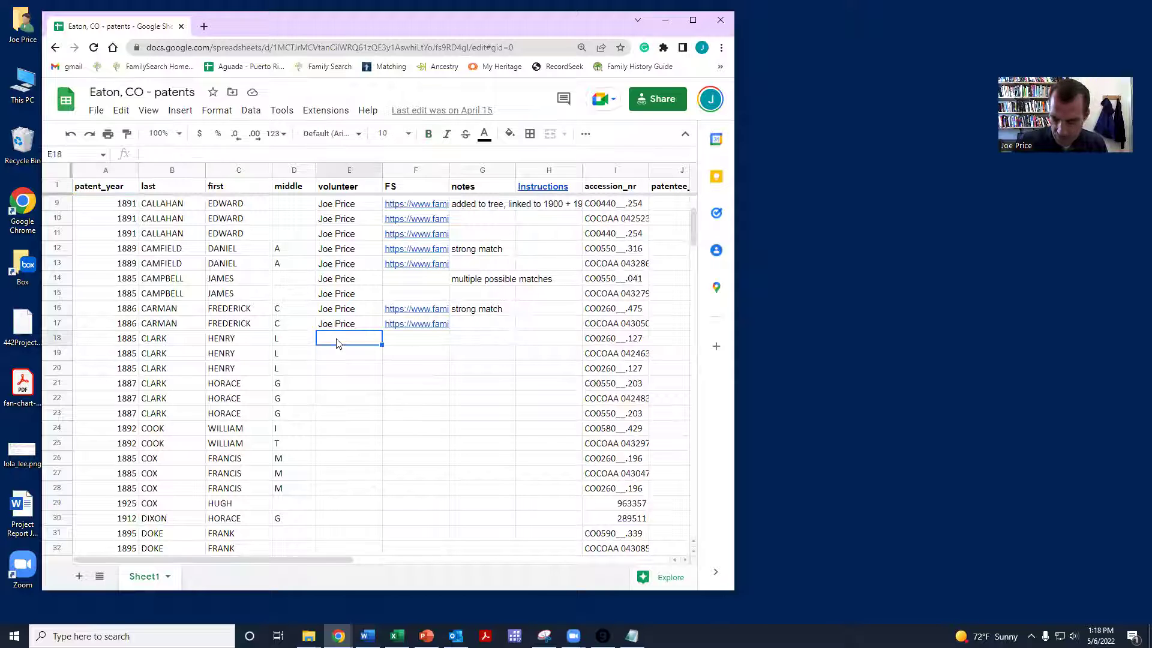
key(Right)
key(Right)
key(Right)
key(Right)
key(Right)
key(Right)
key(Right)
key(Left)
key(Left)
key(Left)
key(Left)
key(Left)
key(Left)
key(Left)
key(Left)
key(Left)
key(Left)
key(Left)
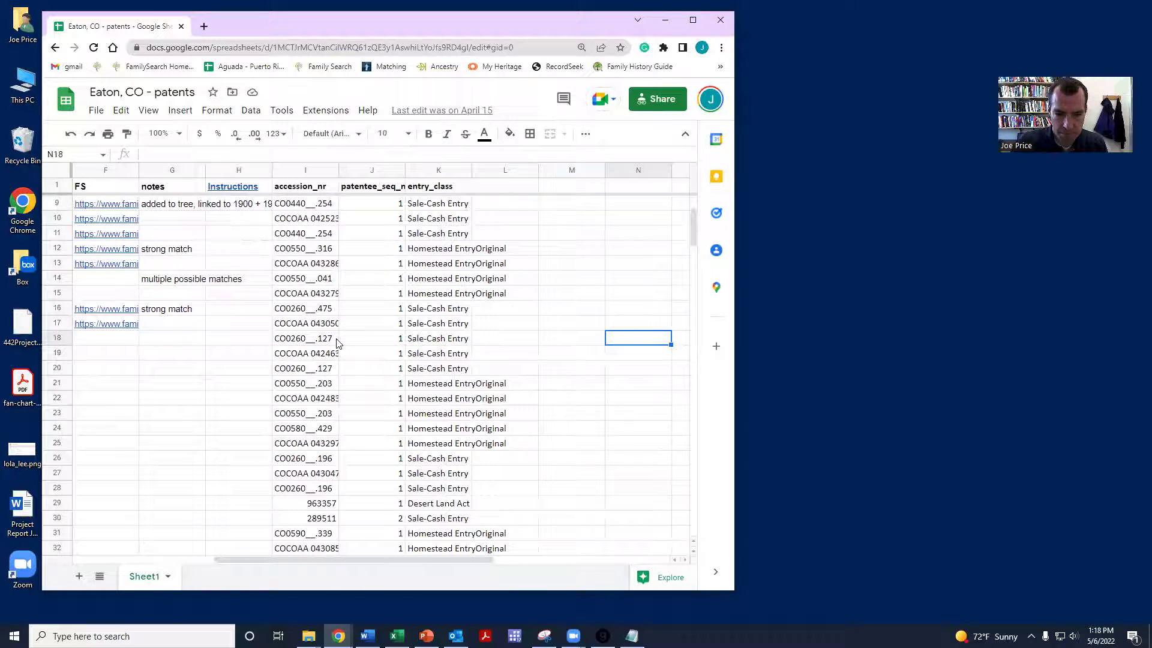
key(Right)
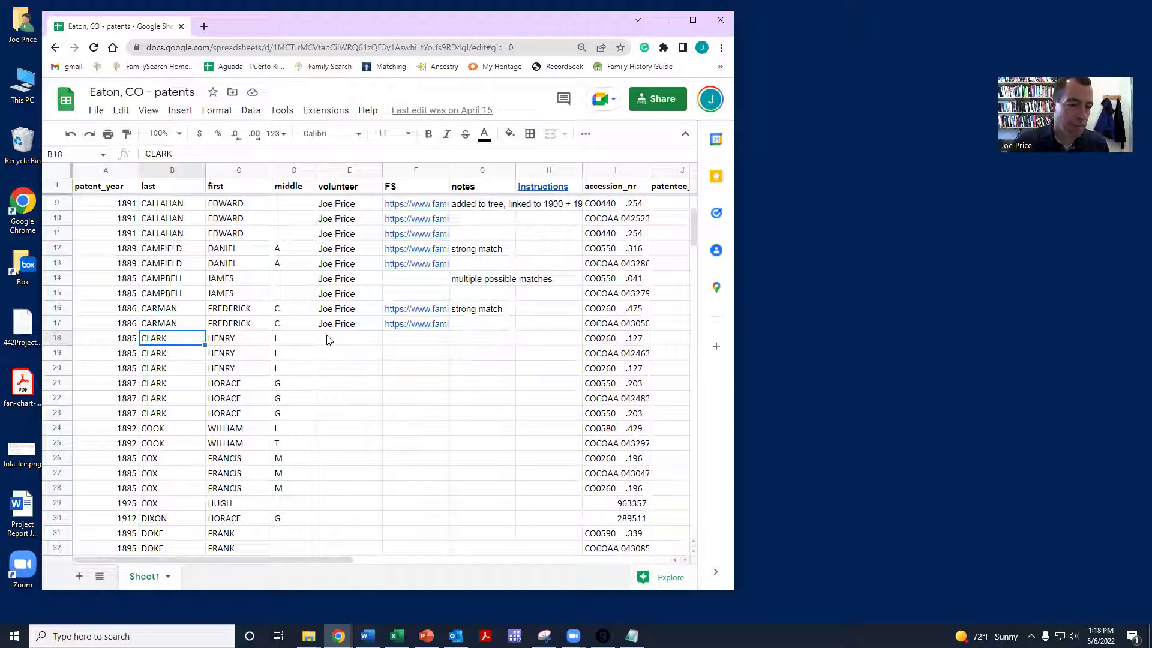
Step: Open ancestry.com in its own browser window beside the spreadsheet
drag(422, 31, 393, 27)
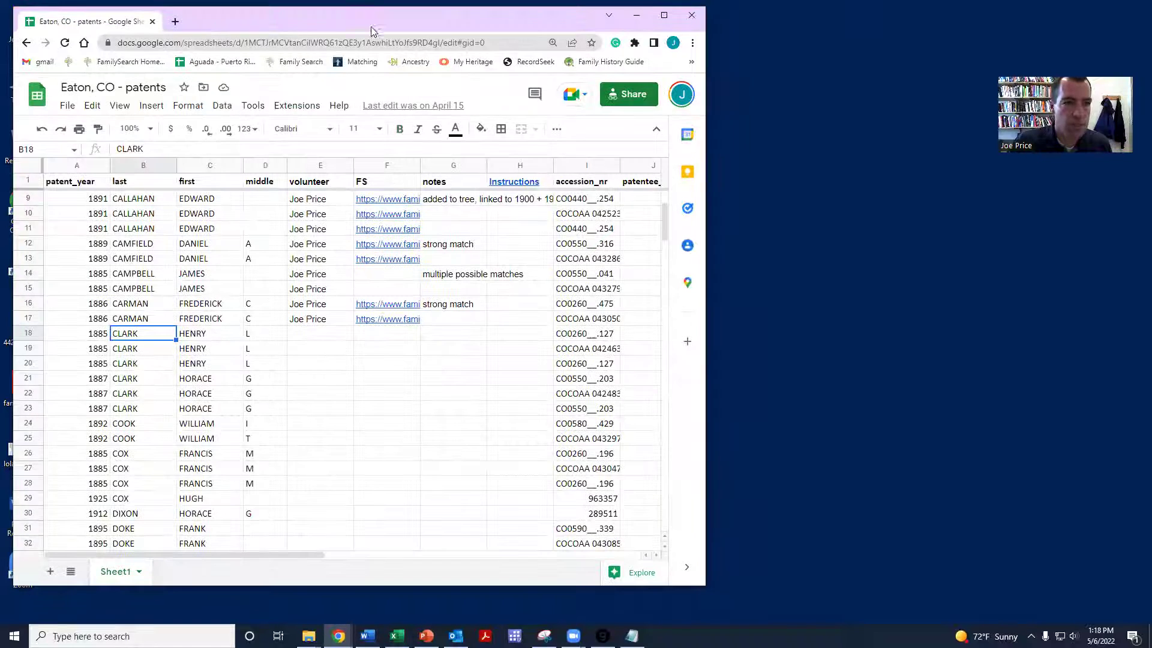
key(ctrl+t)
drag(186, 25, 958, 22)
click(751, 42)
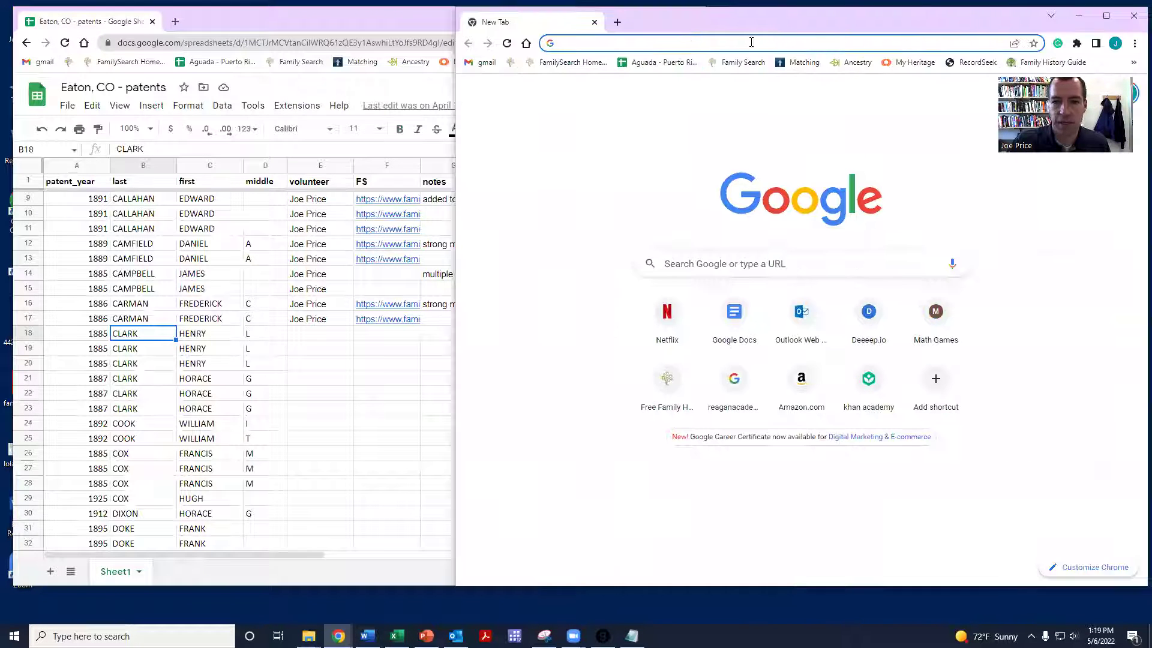
text(ancestry.com)
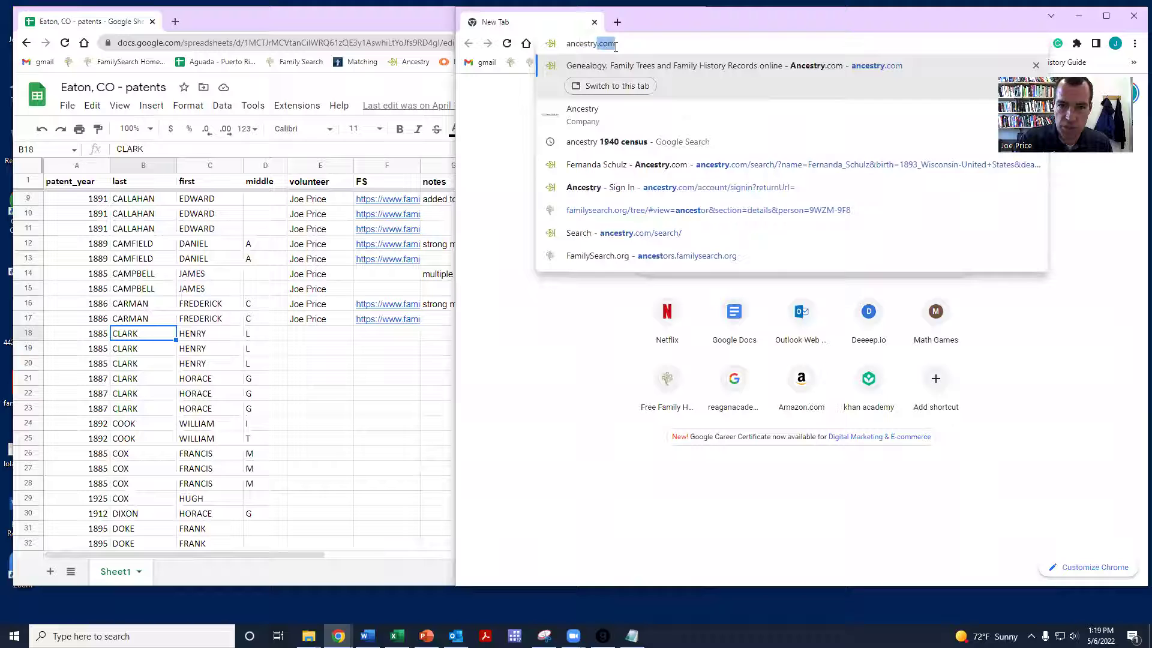
key(Return)
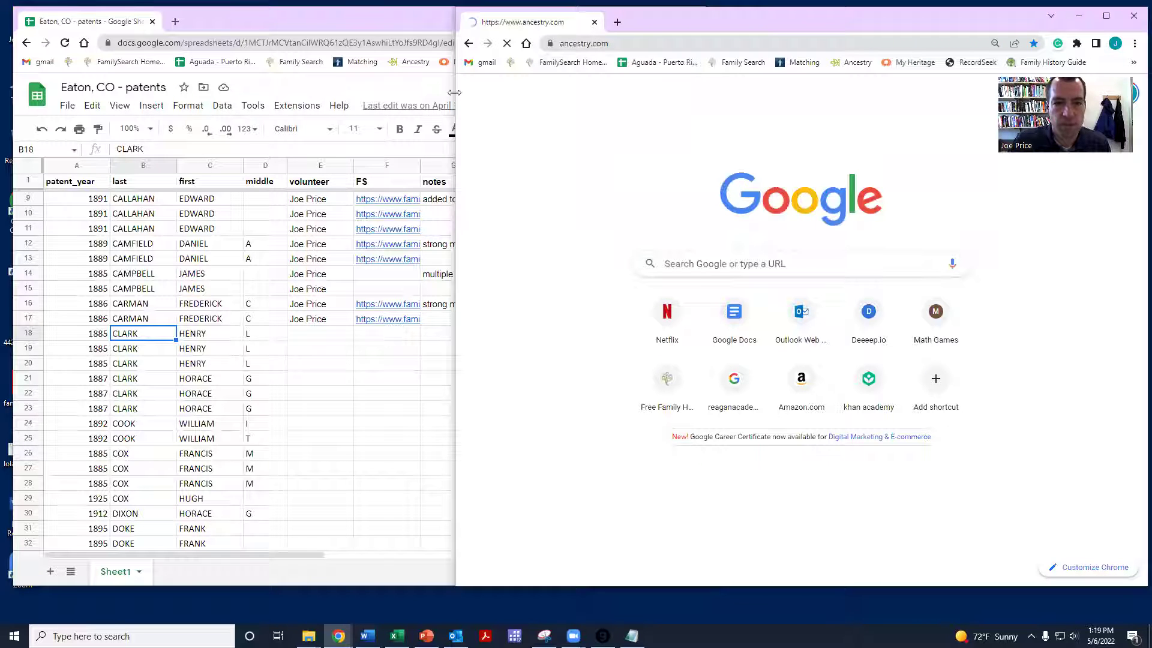
drag(454, 92, 502, 92)
mouse_move(666, 89)
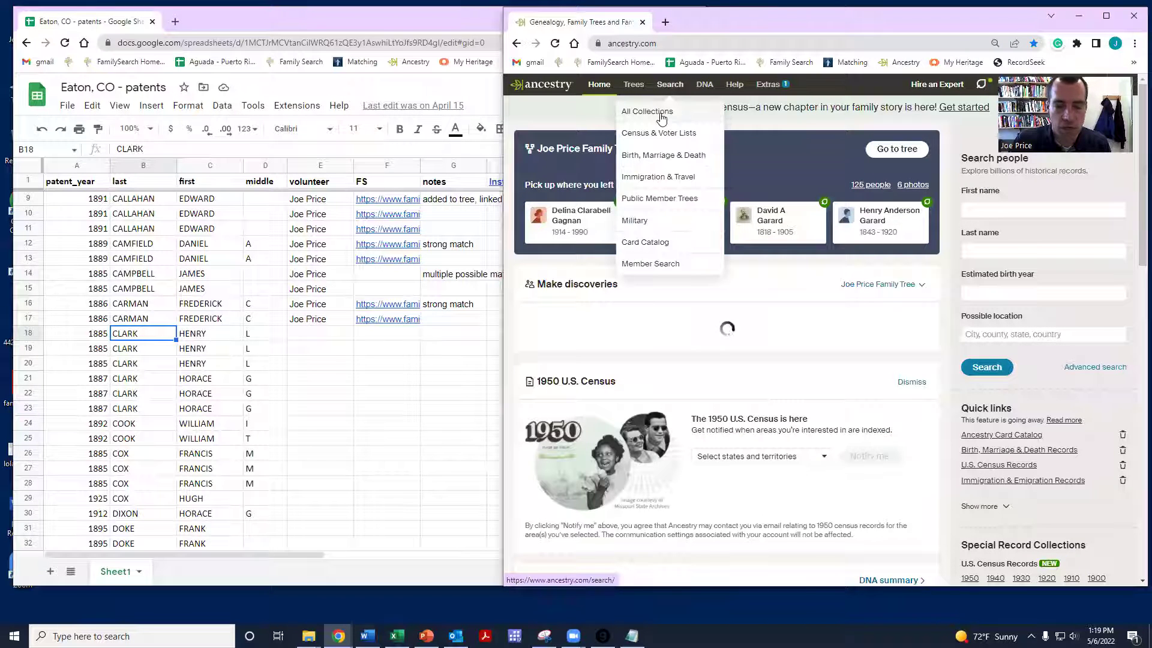
click(662, 118)
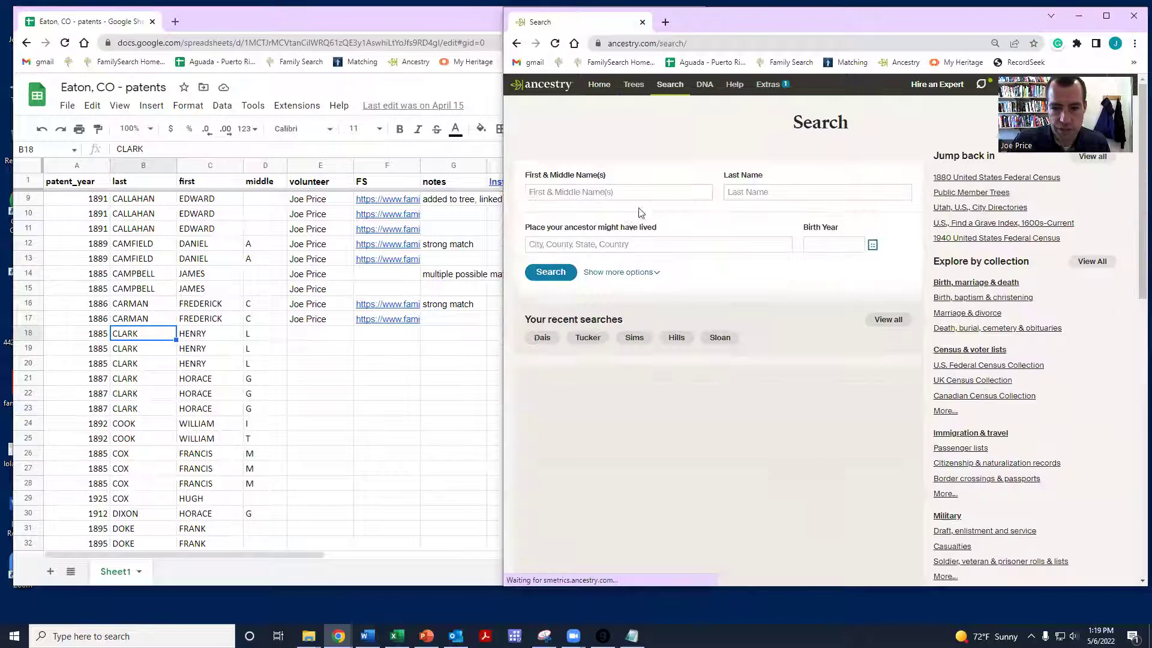
click(588, 181)
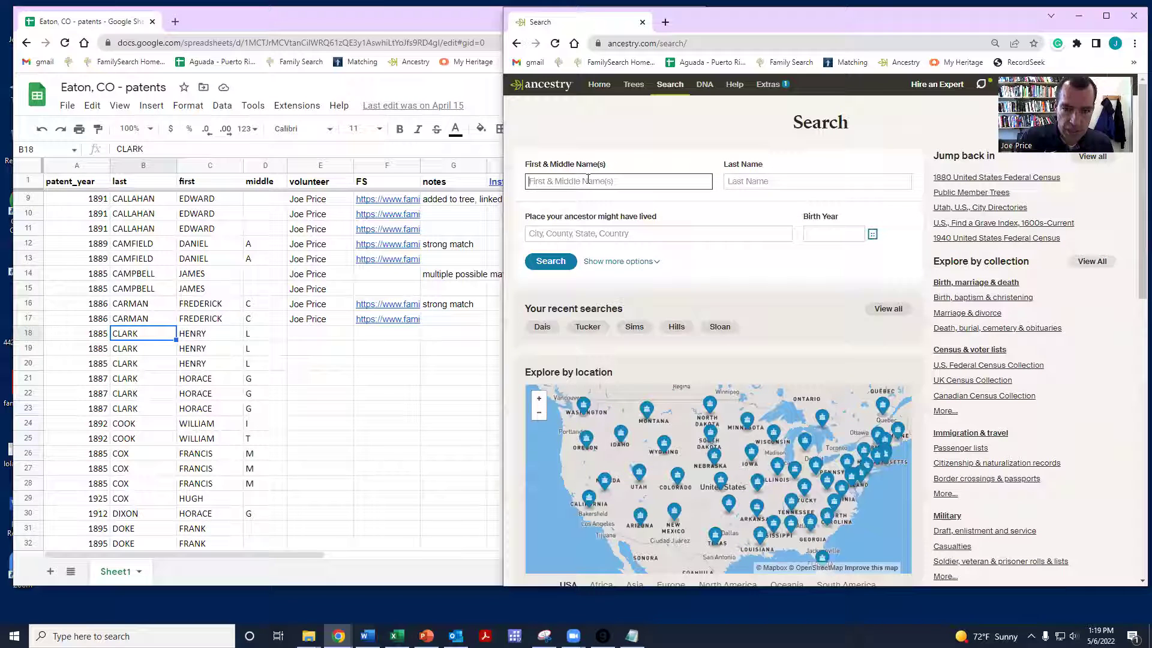
text(Henry L)
key(Tab)
text(Clark)
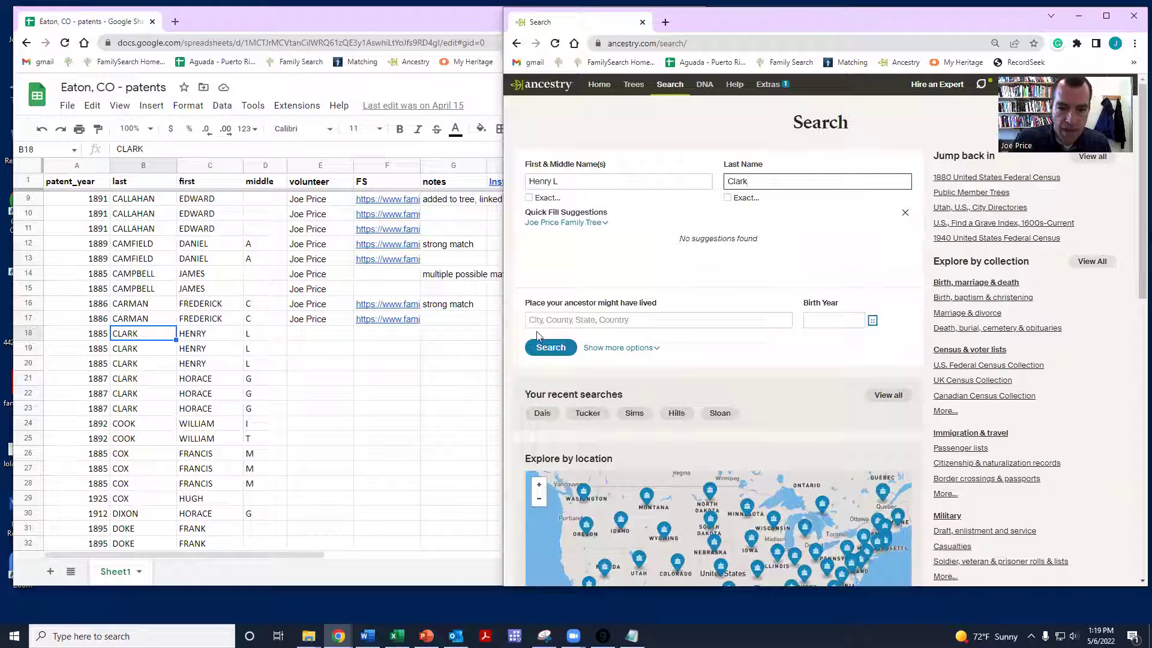
click(539, 323)
text(Eaton, C)
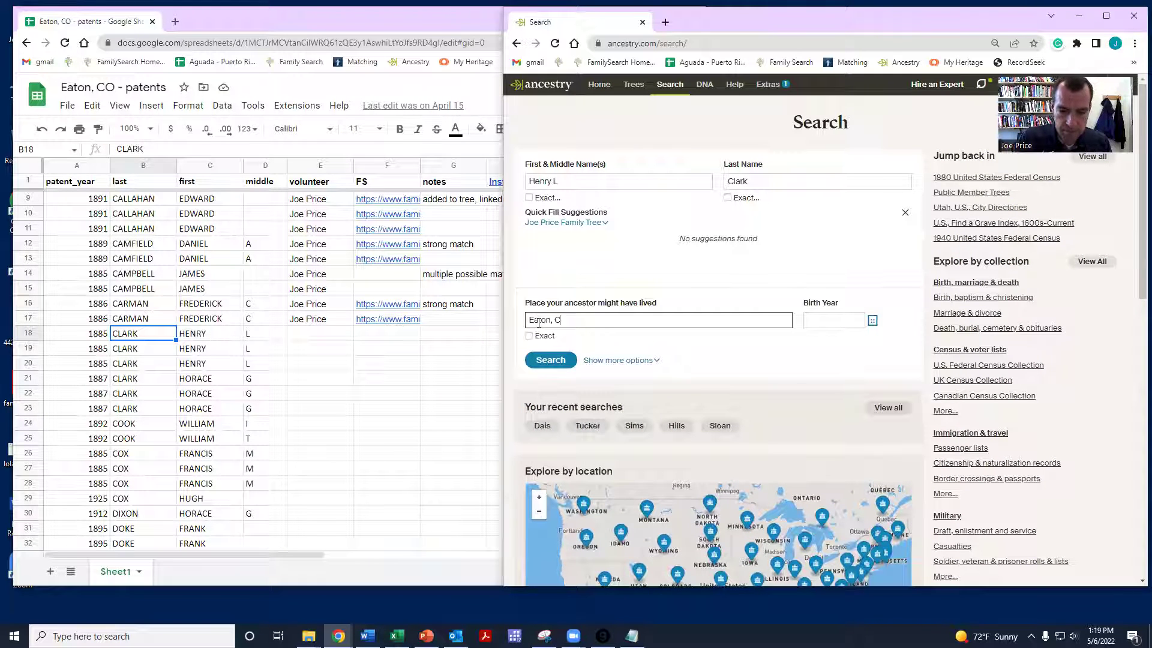
text(olo)
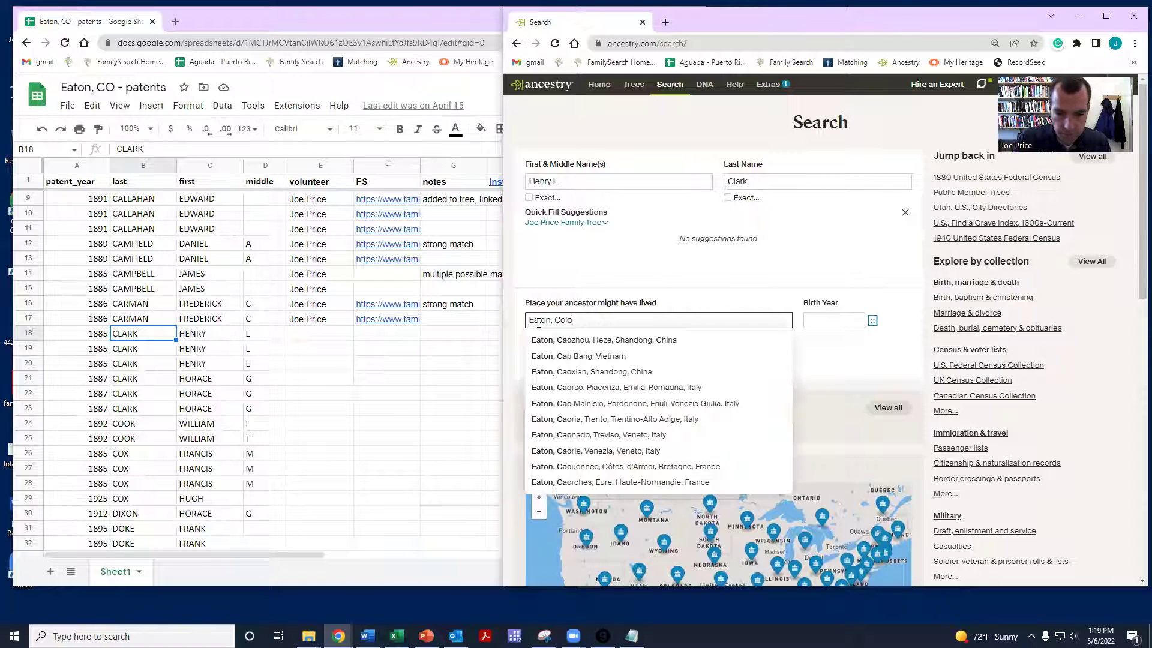
text(rado)
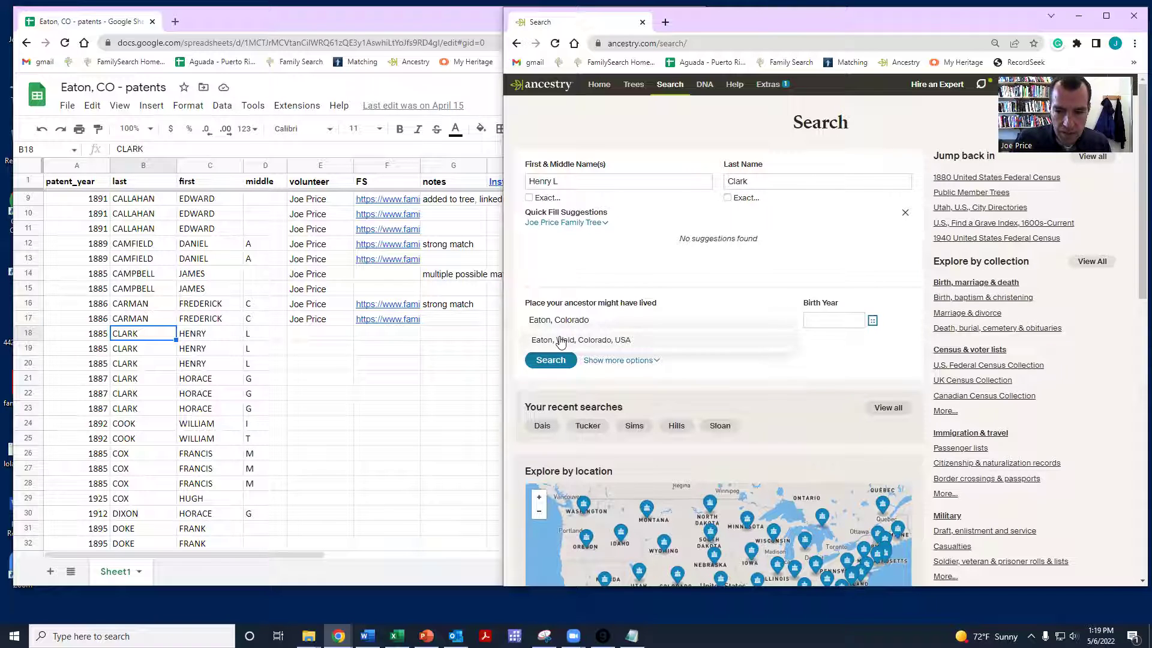
click(560, 340)
click(554, 360)
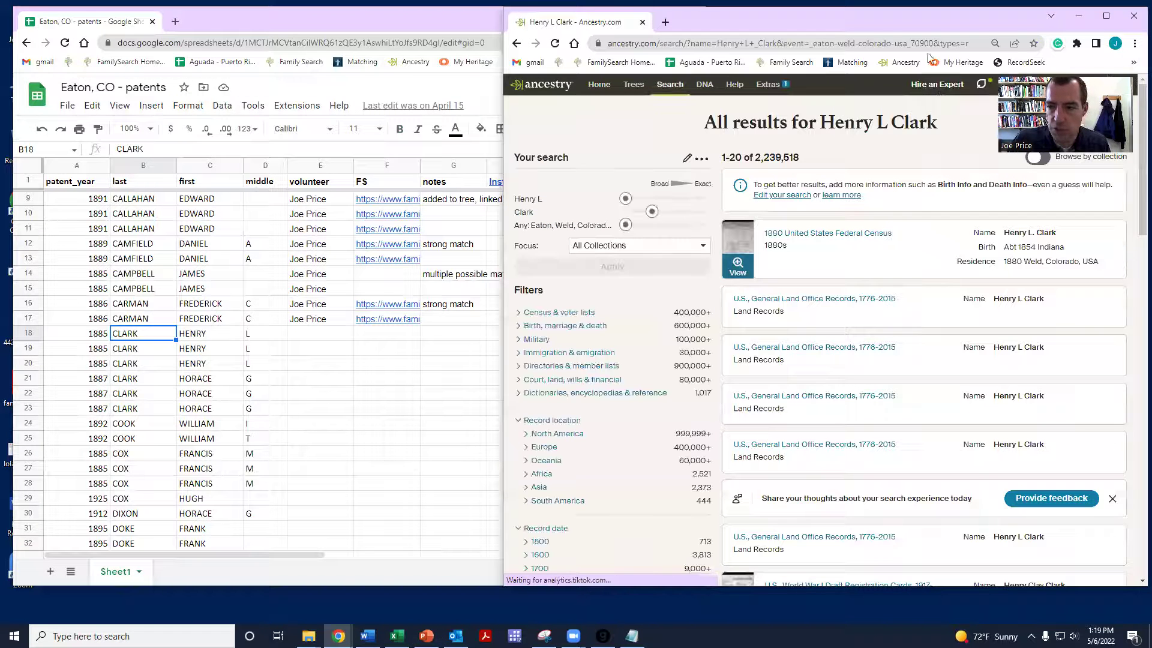
Step: Open Henry L. Clark's 1880 United States Federal Census record from Weld, Colorado, listing wife Sarah E
double_click(894, 24)
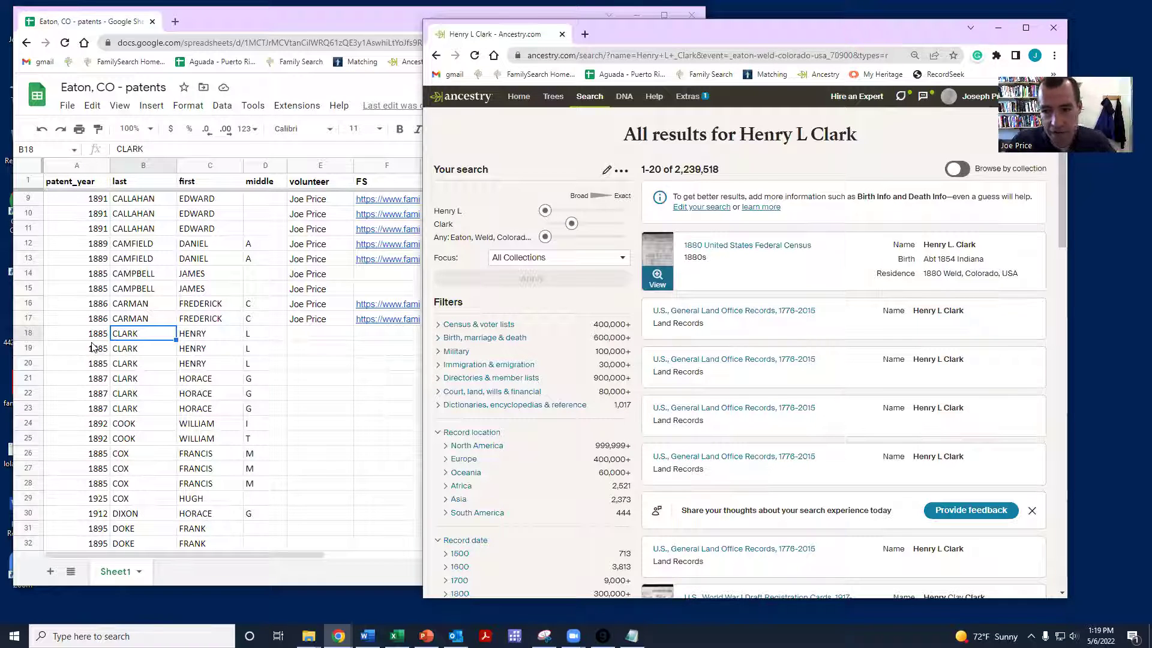
mouse_move(795, 322)
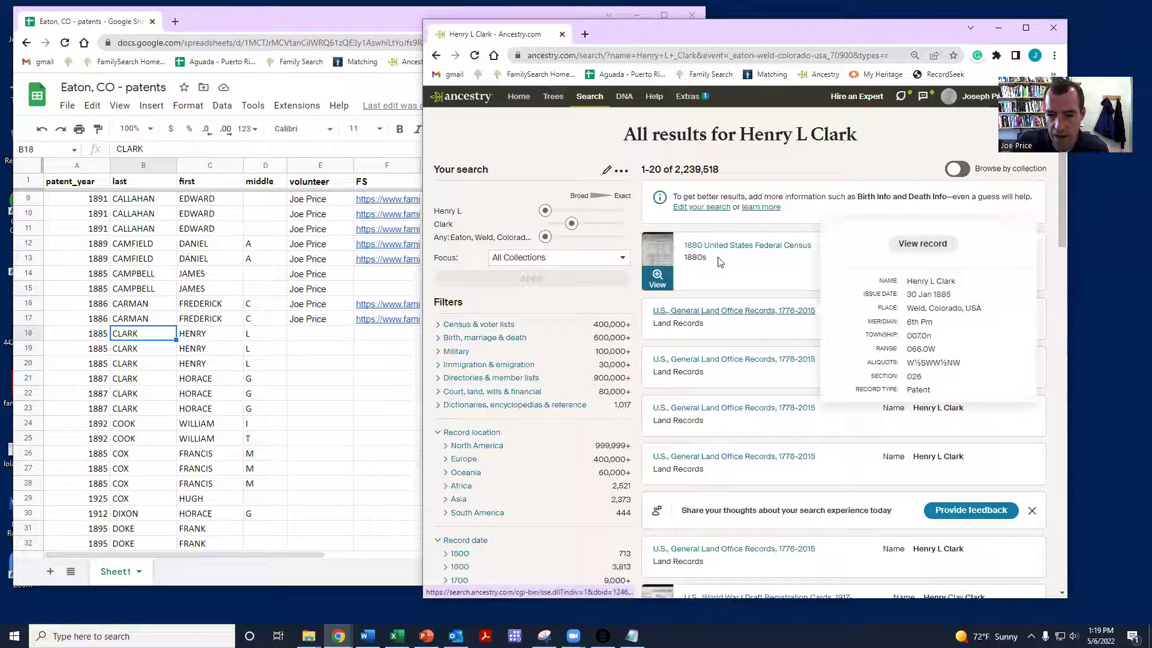
click(732, 246)
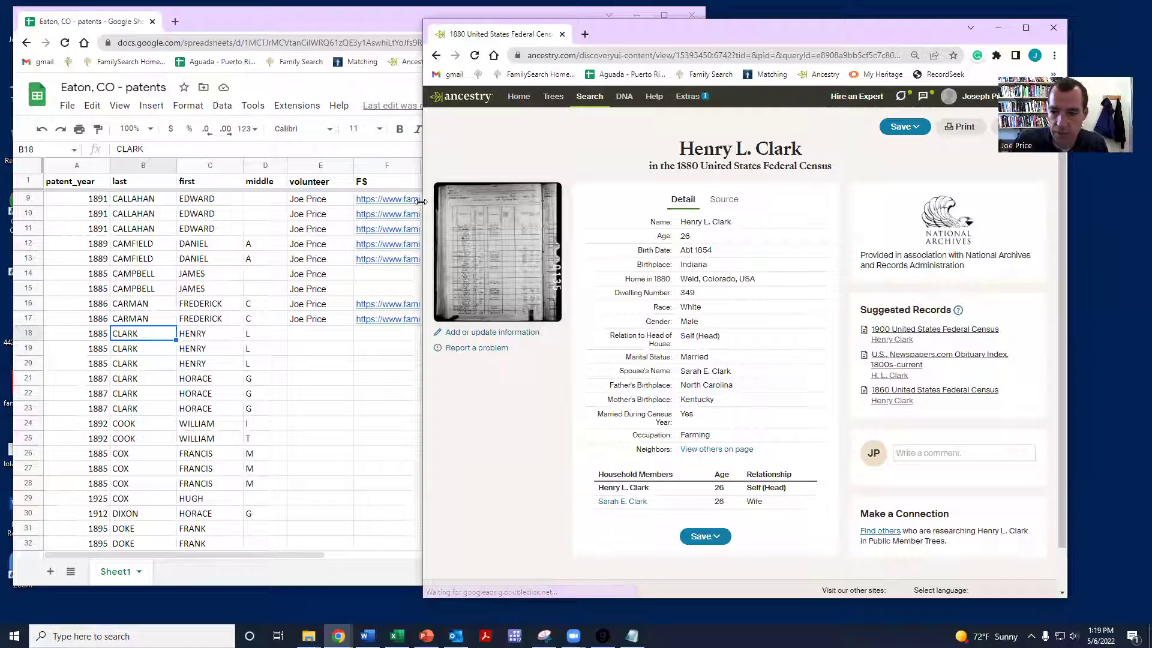
drag(420, 202, 503, 202)
scroll(936, 390, down, 2)
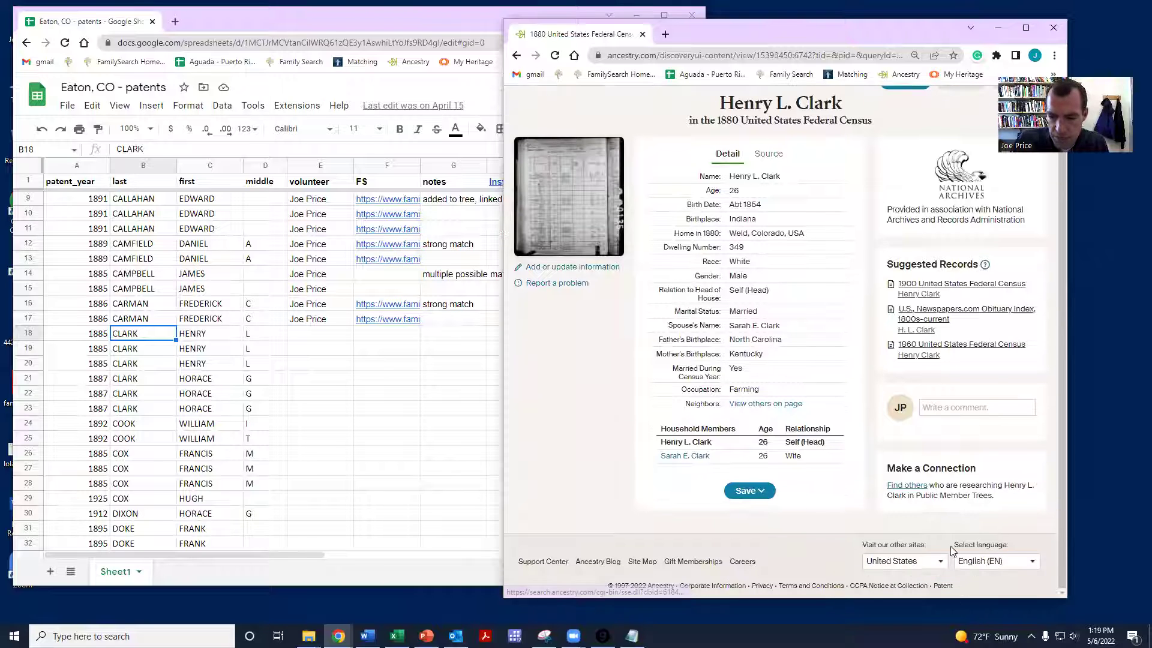
click(908, 485)
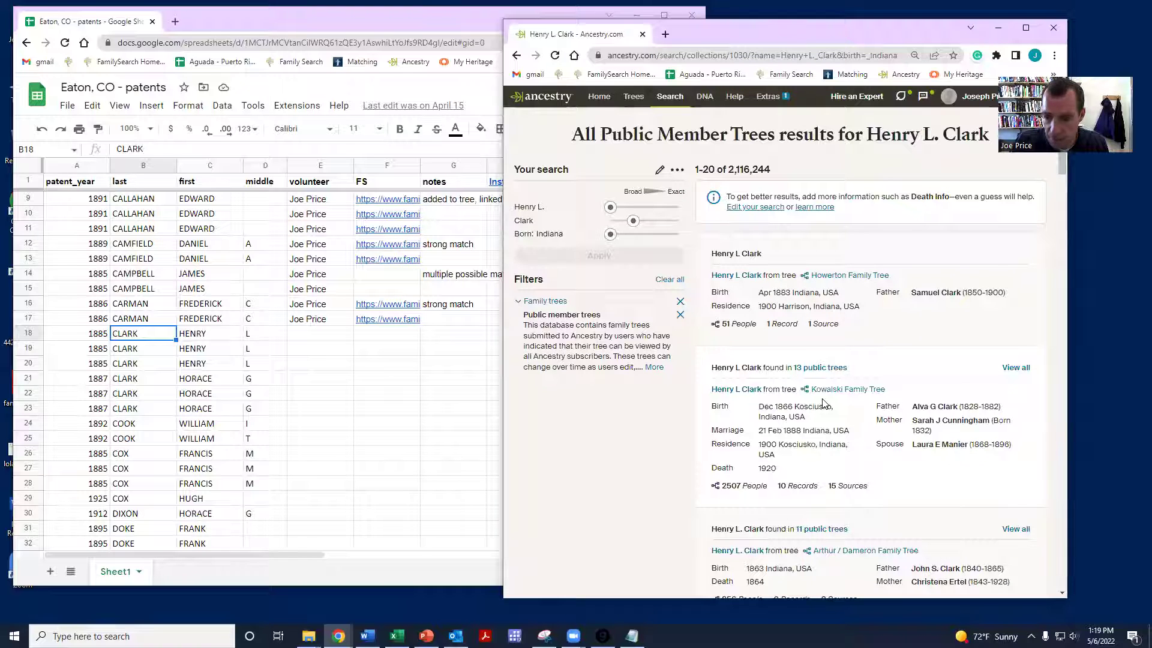
click(517, 57)
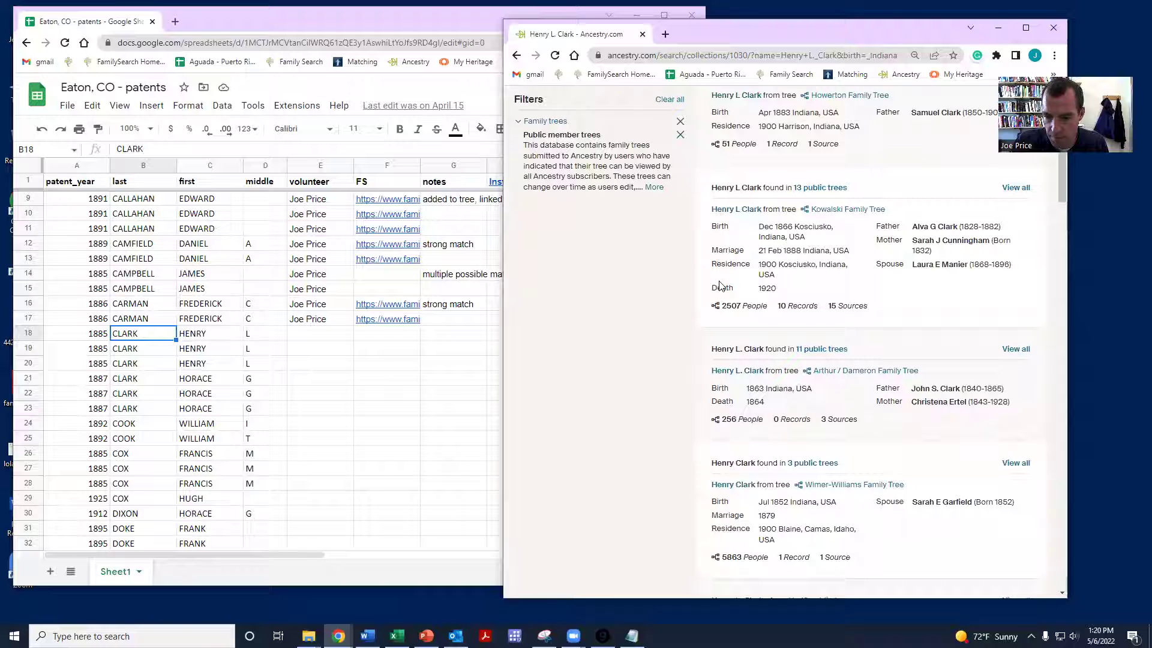
click(517, 56)
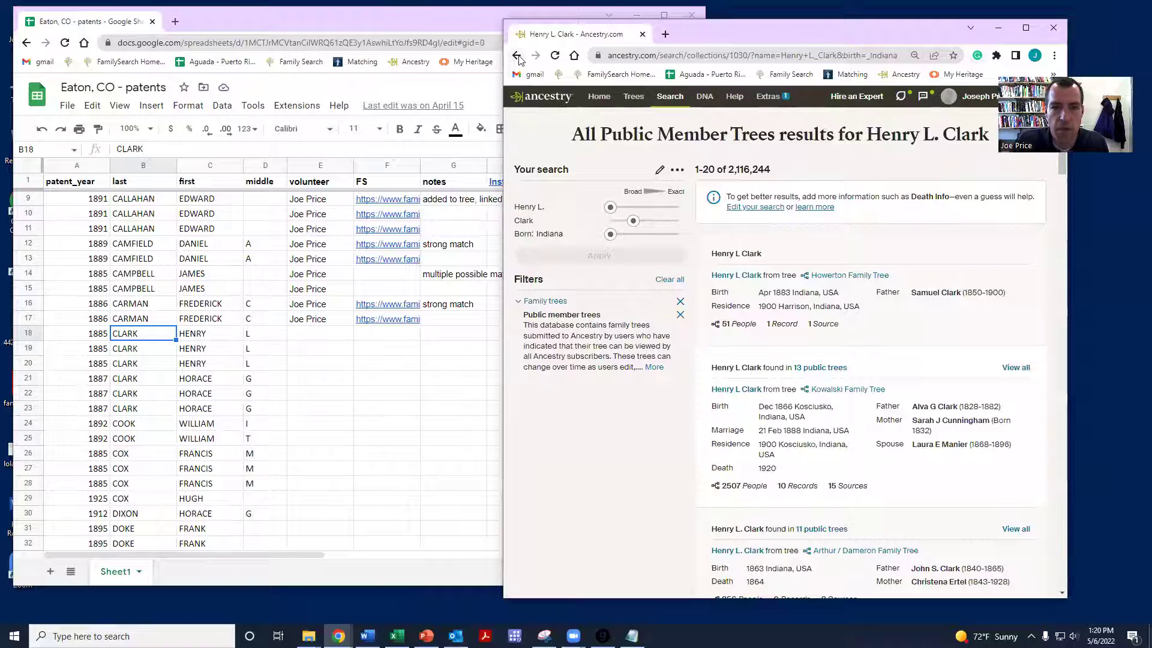
Step: Go to FamilySearch and open the Add Unconnected Person form from the tree's Recents list
click(175, 22)
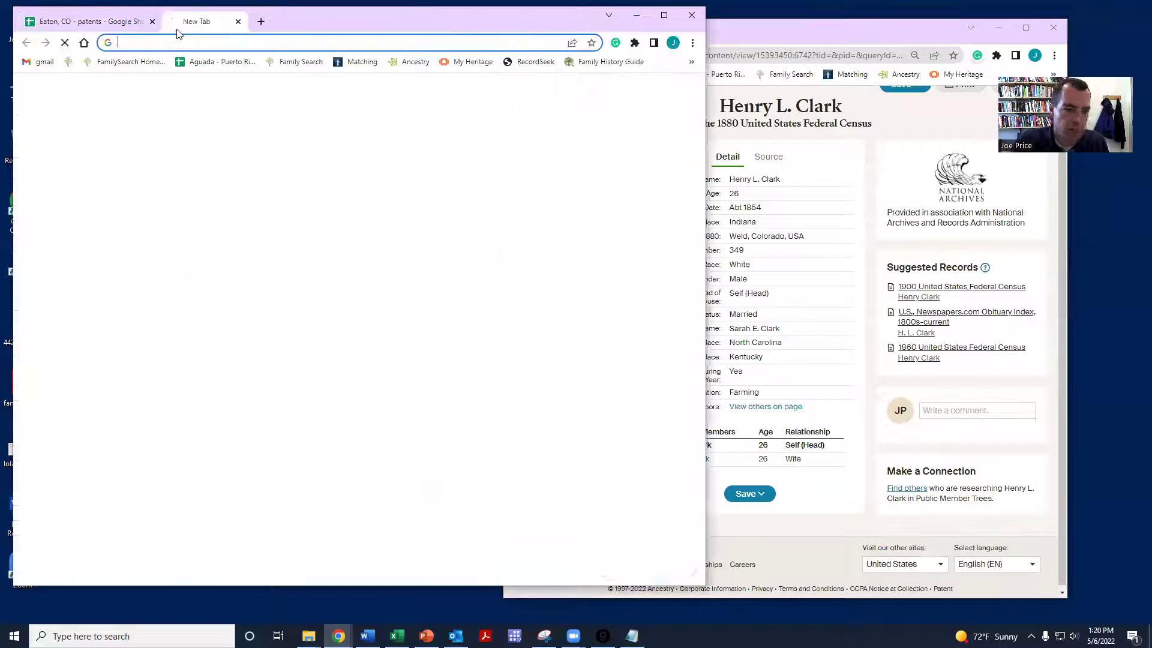
text(family)
key(Return)
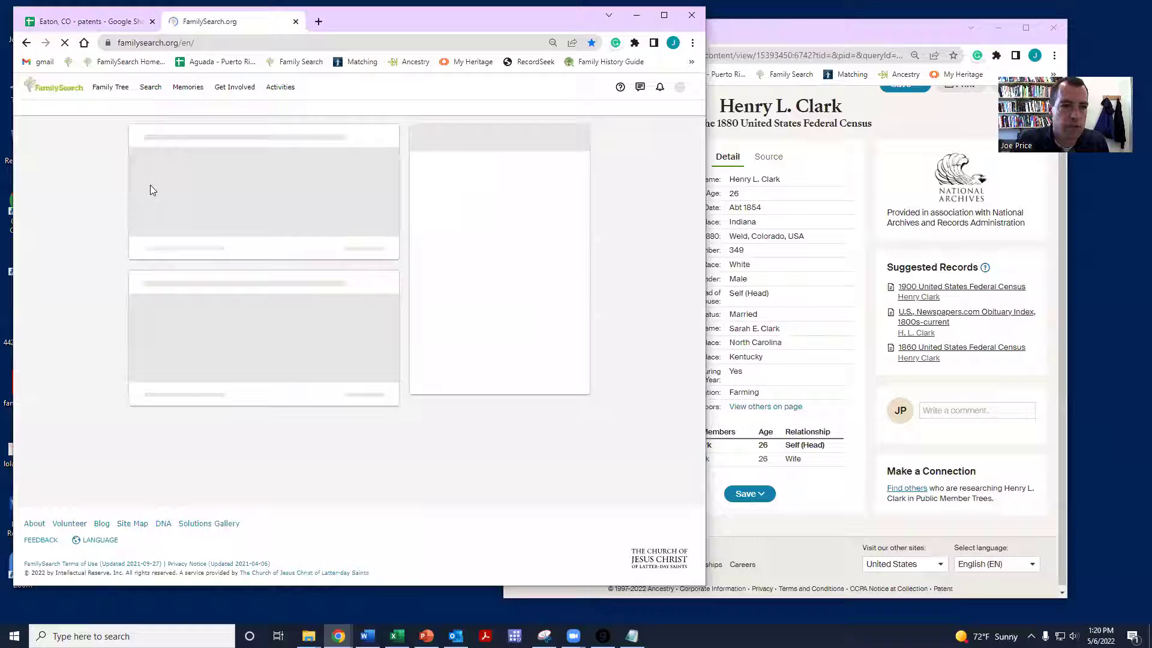
click(110, 90)
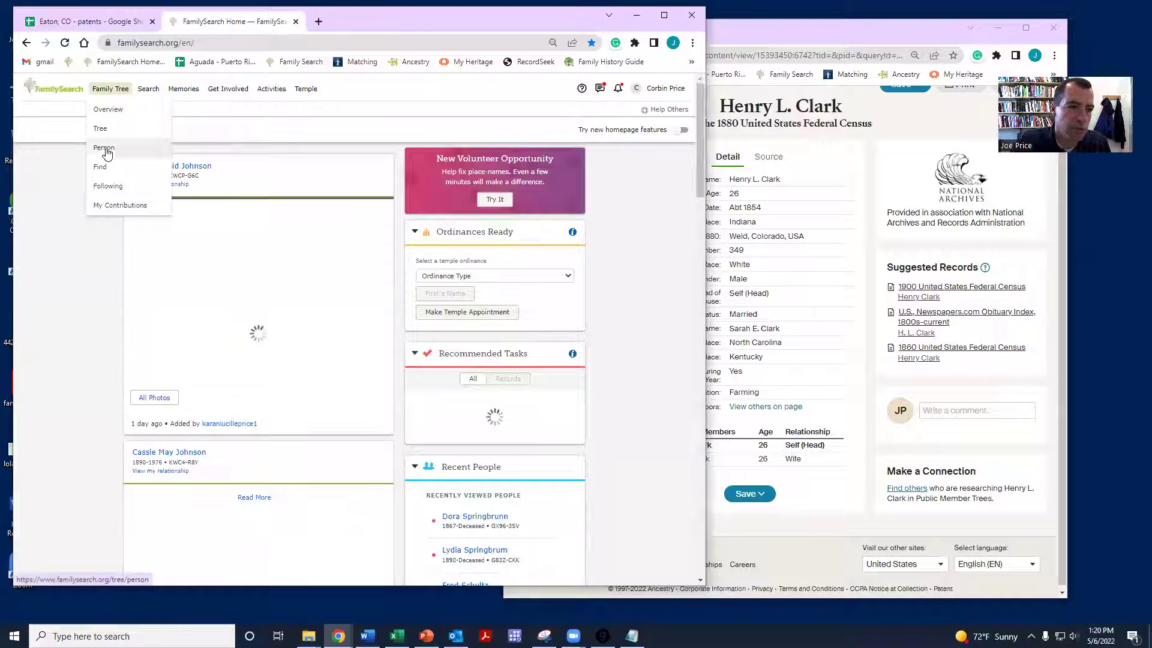
click(104, 149)
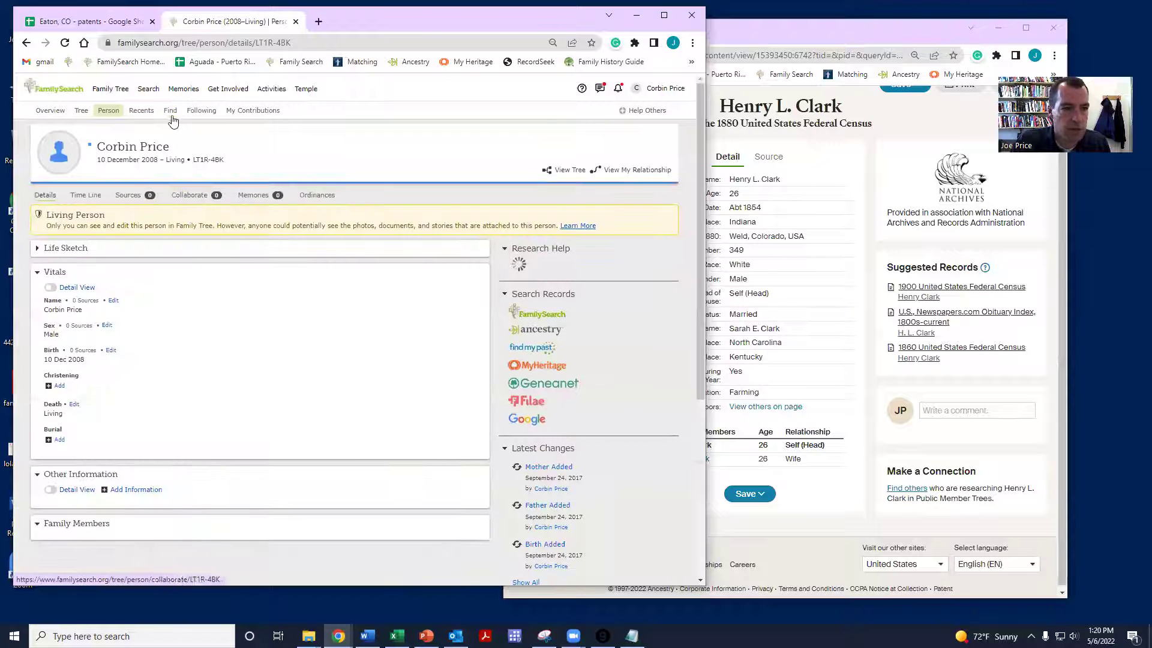
click(149, 116)
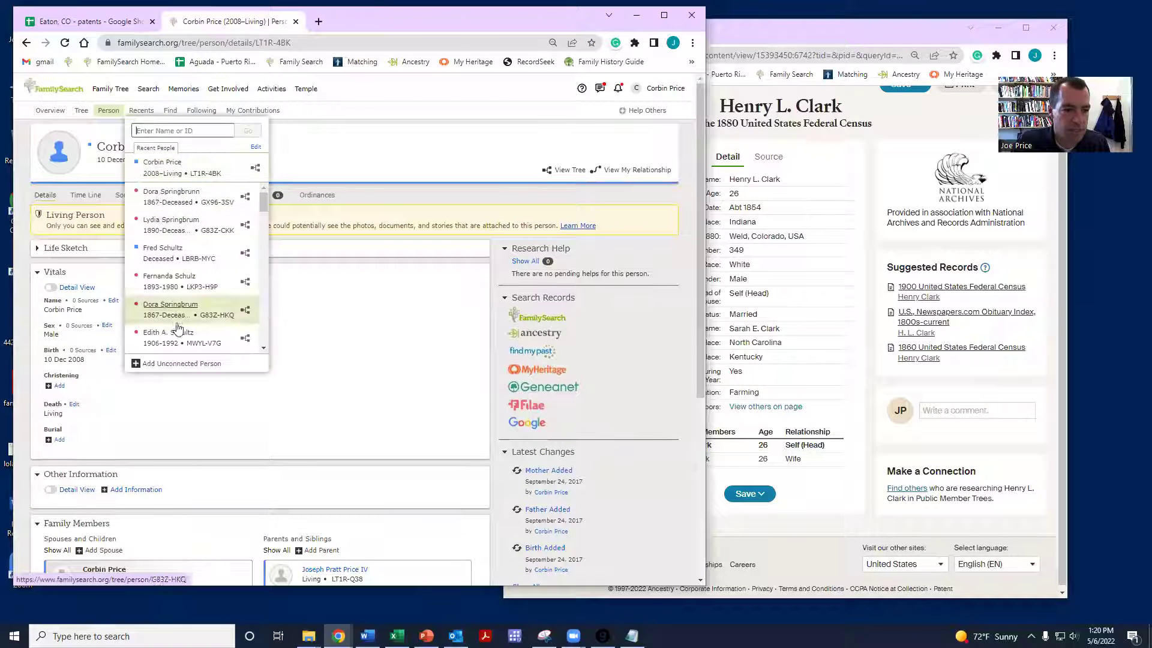
click(169, 364)
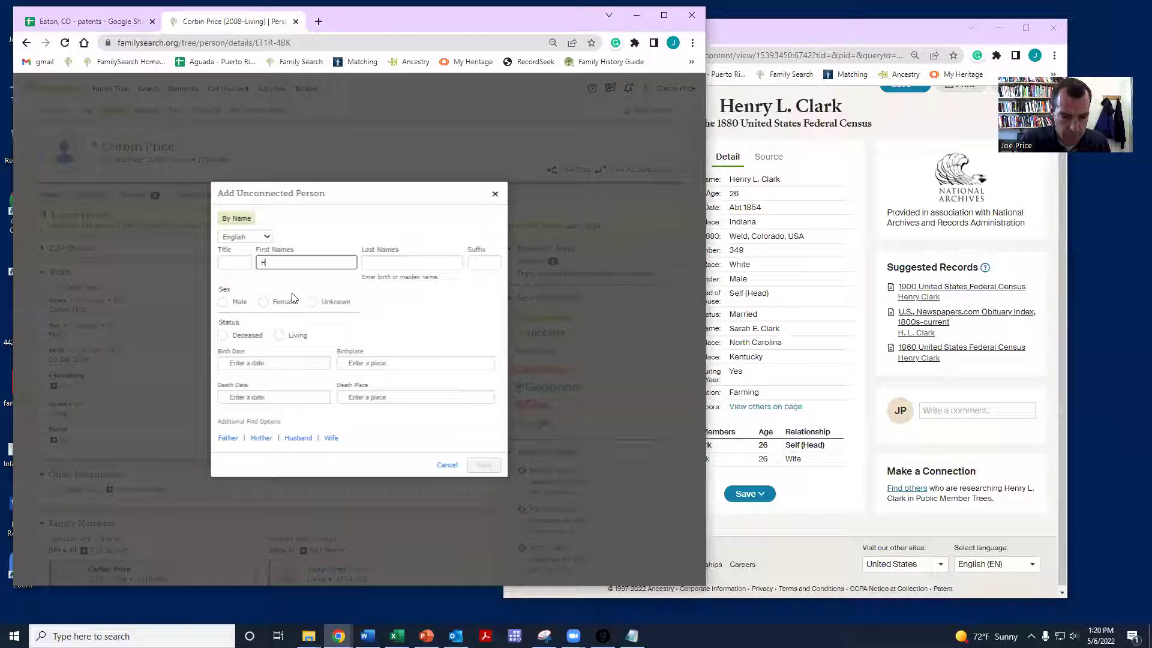
text(Henry L)
key(Tab)
text(Clark)
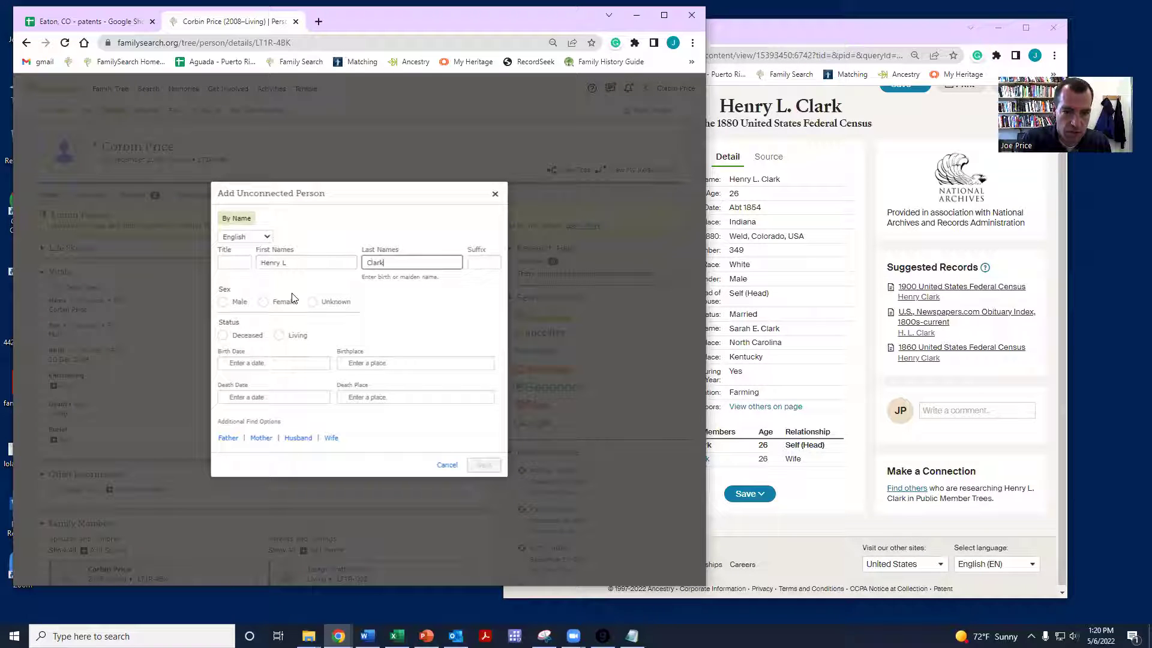
click(223, 302)
click(224, 335)
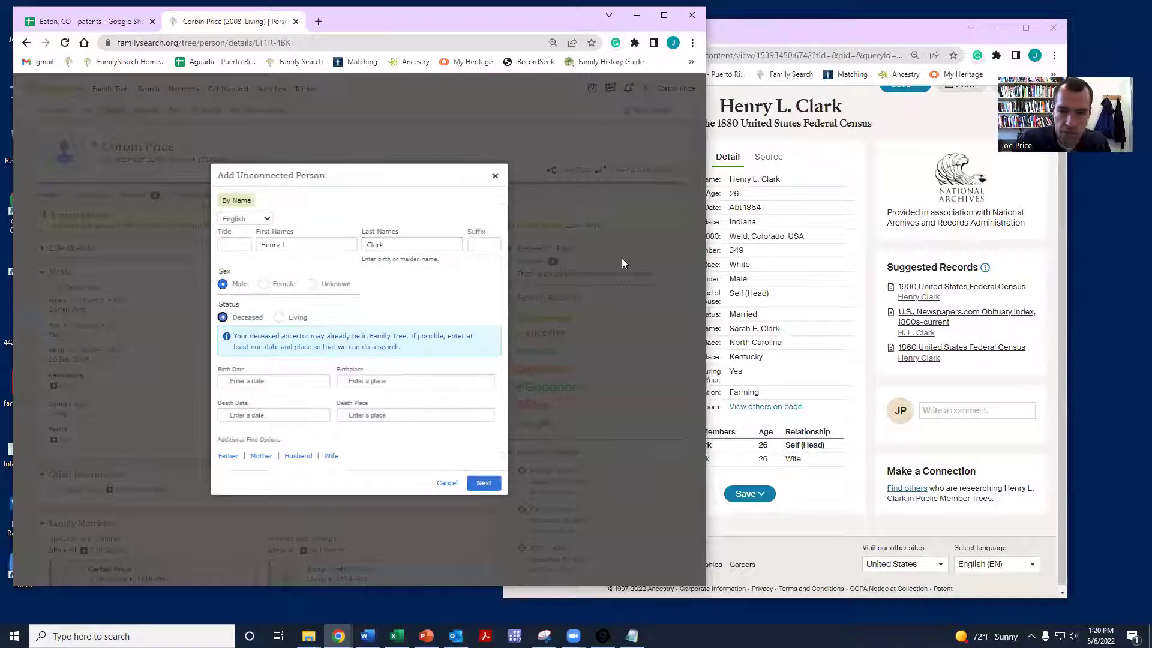
Step: Copy birth year 1854 and birthplace Indiana, United States from the census record
drag(783, 211, 744, 207)
click(313, 381)
text(1854)
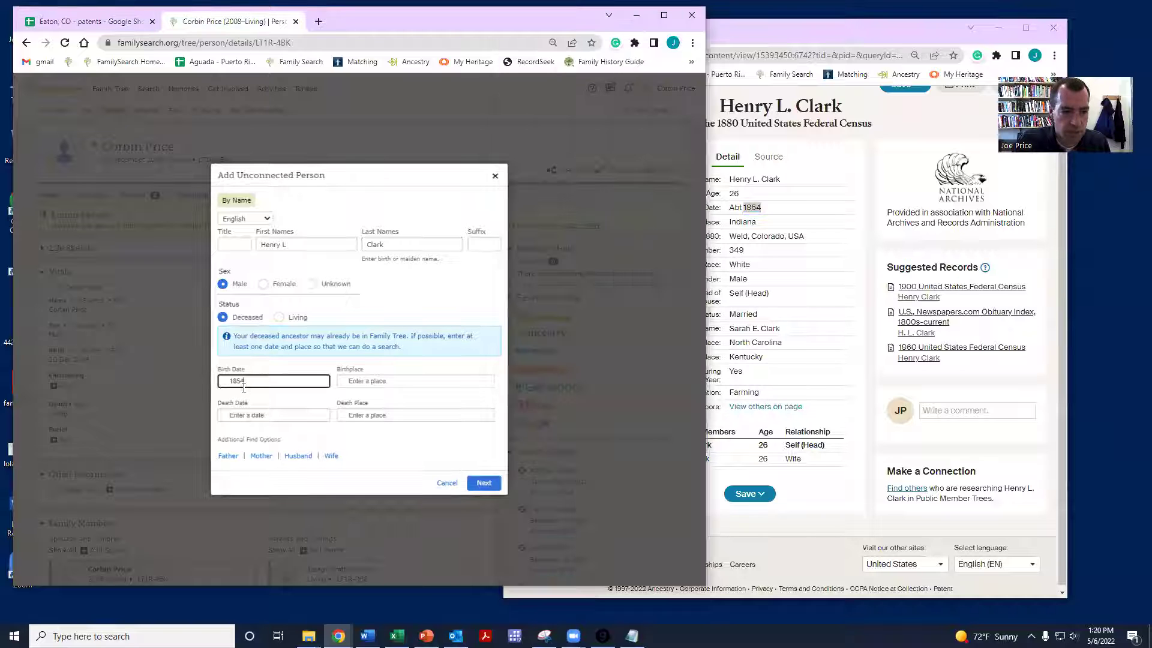
click(243, 401)
drag(764, 223, 727, 222)
key(ctrl+c)
click(389, 381)
key(ctrl+v)
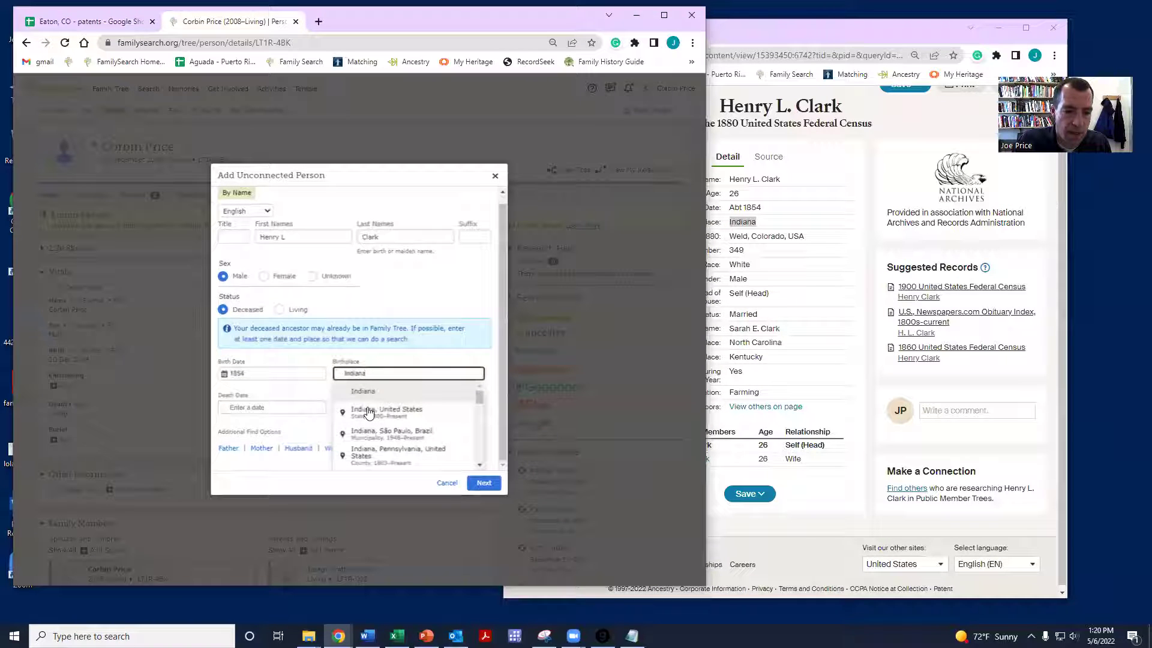
click(369, 412)
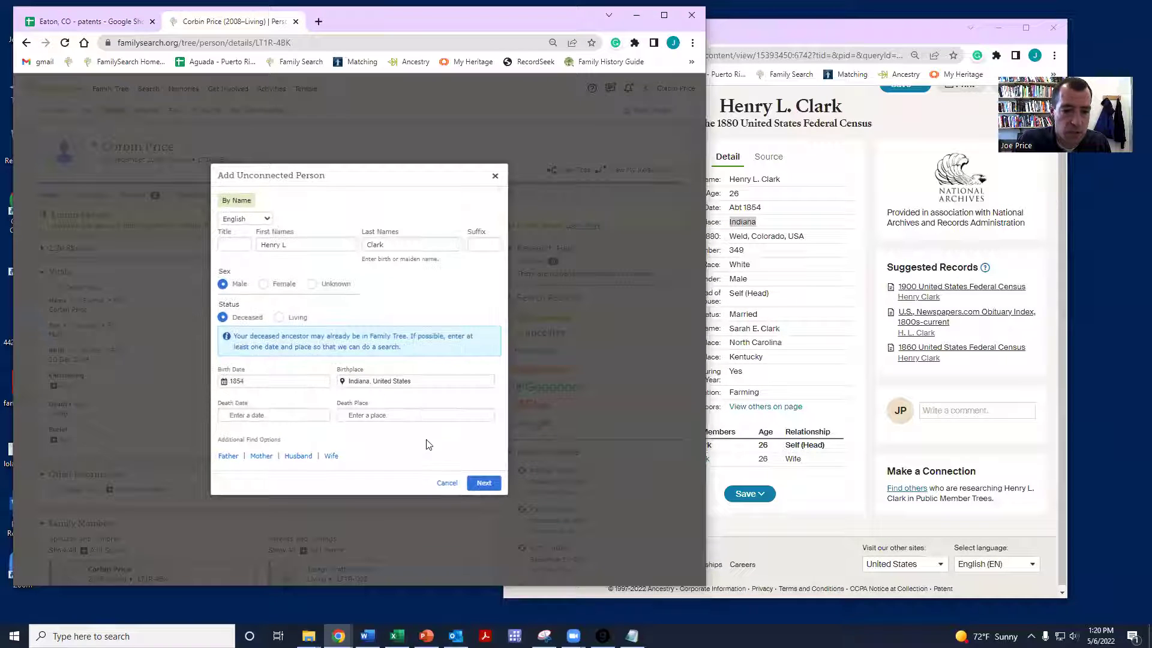
click(480, 488)
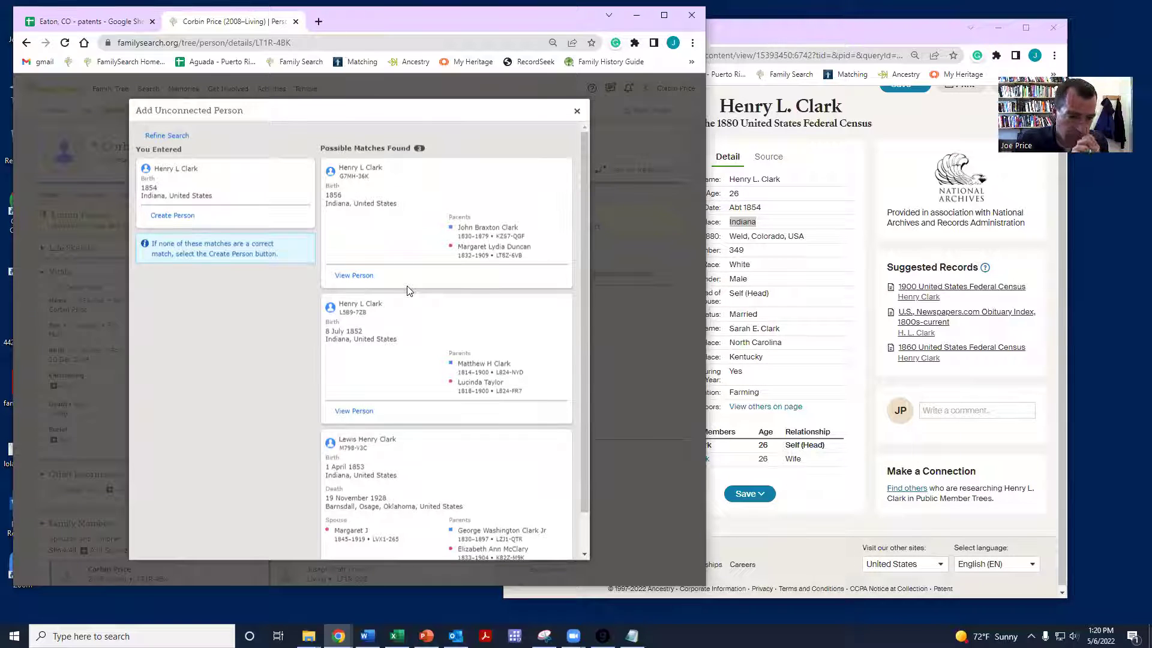
scroll(403, 307, down, 2)
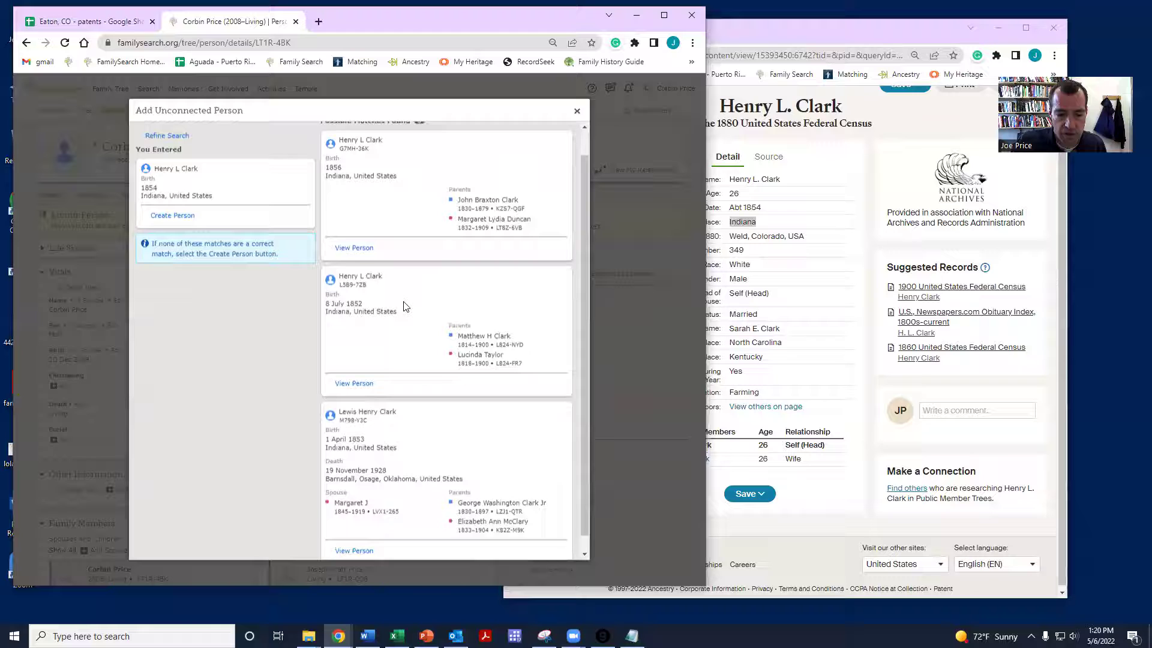
scroll(400, 346, up, 2)
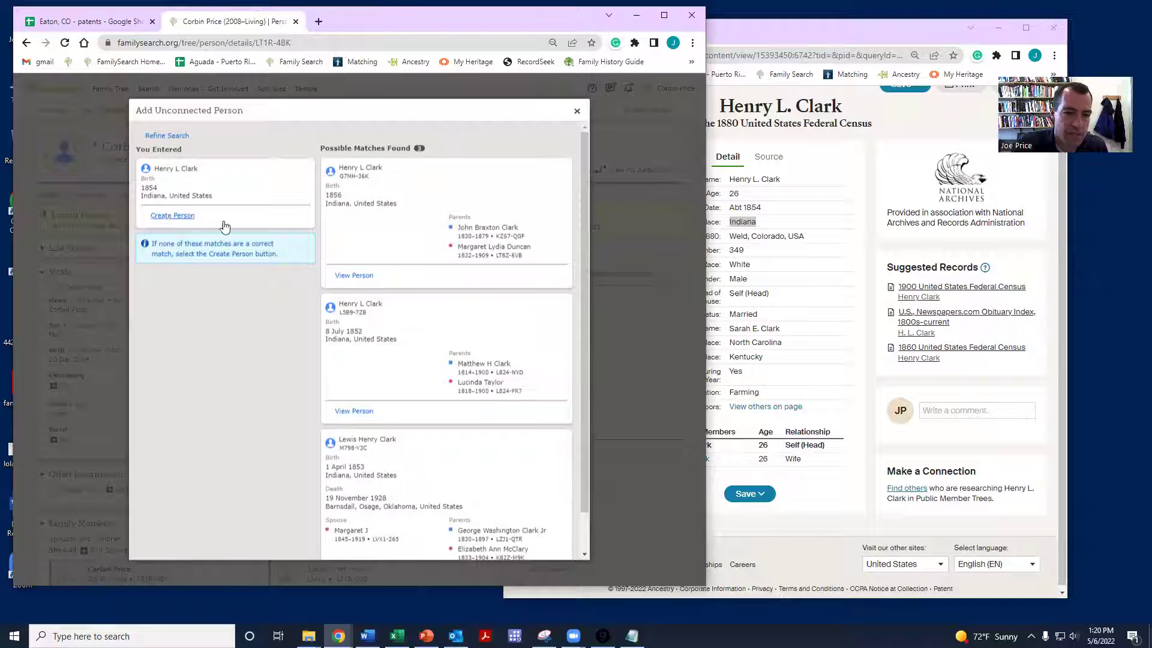
click(174, 216)
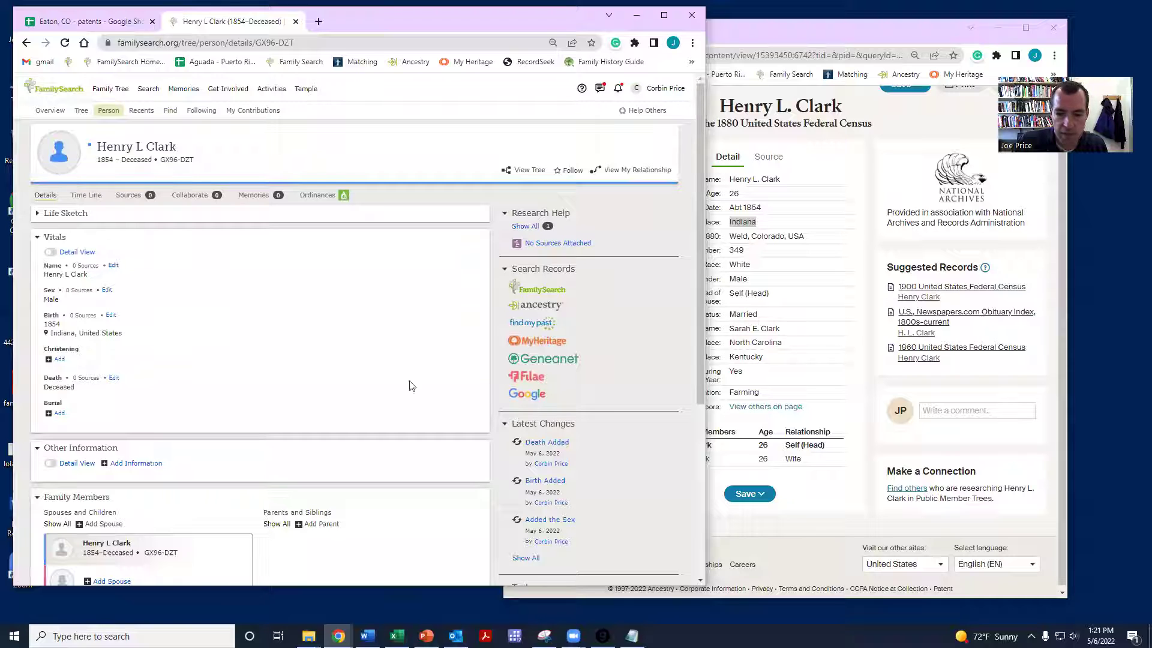
Step: Search FamilySearch historical records for Henry L Clark, born 1852–1856 in Indiana, yielding 49,853 results
click(535, 305)
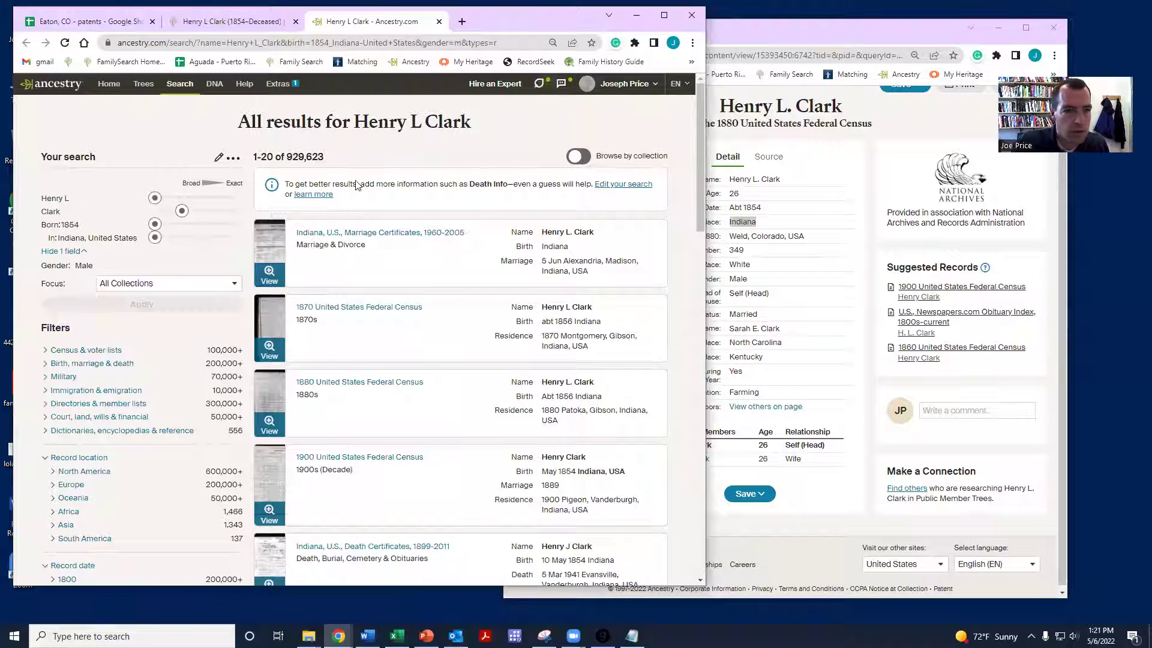
key(ctrl+Page_Up)
click(538, 289)
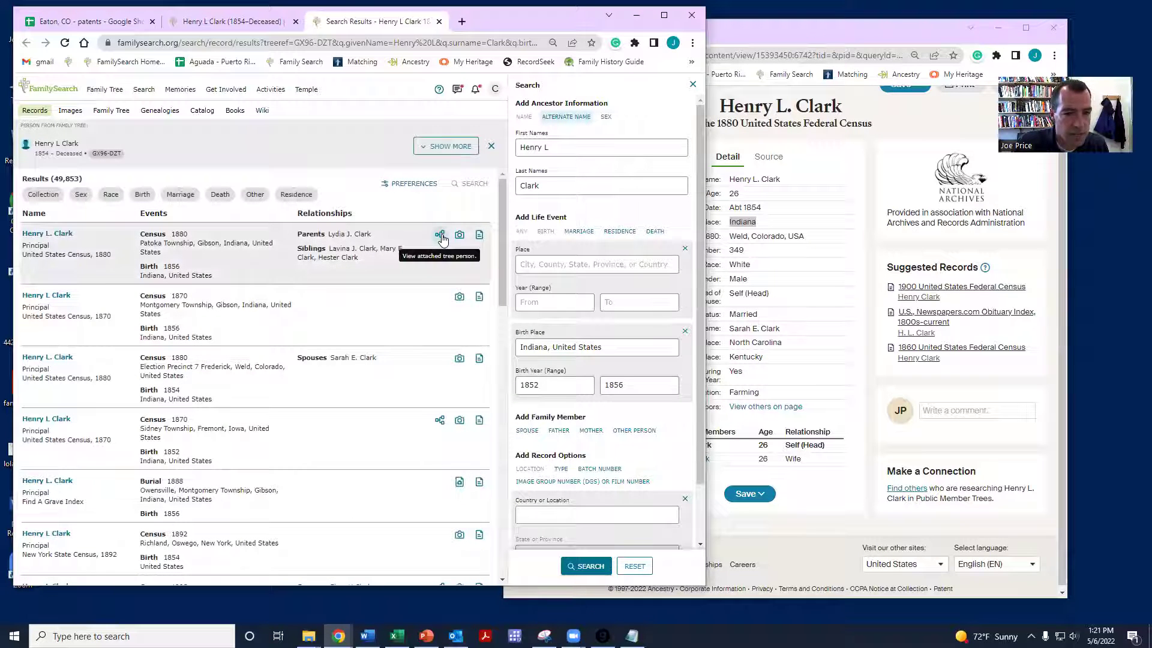
Step: Attach the 1880 Weld, Colorado census record to Henry L Clark
click(875, 369)
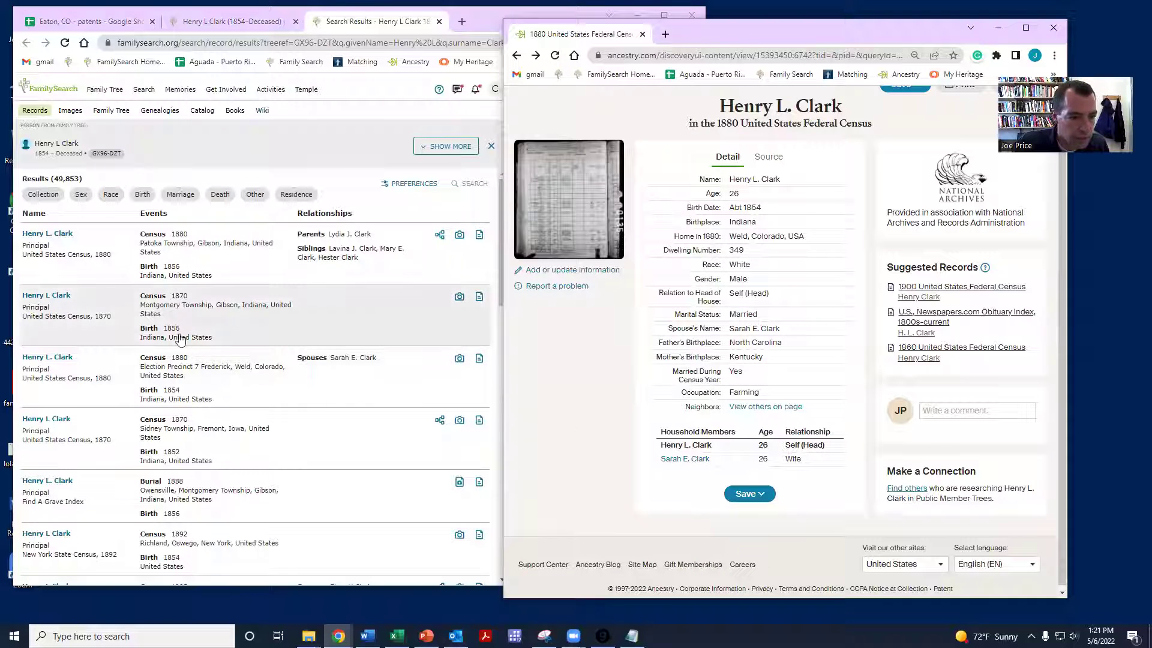
scroll(197, 311, down, 2)
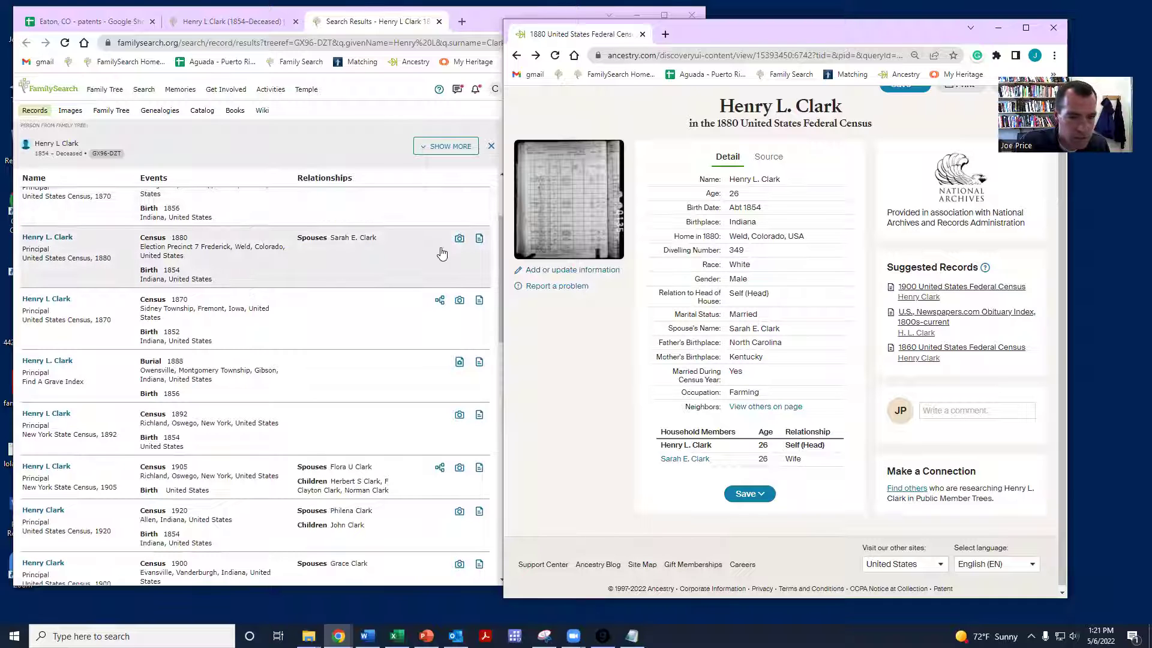
click(51, 240)
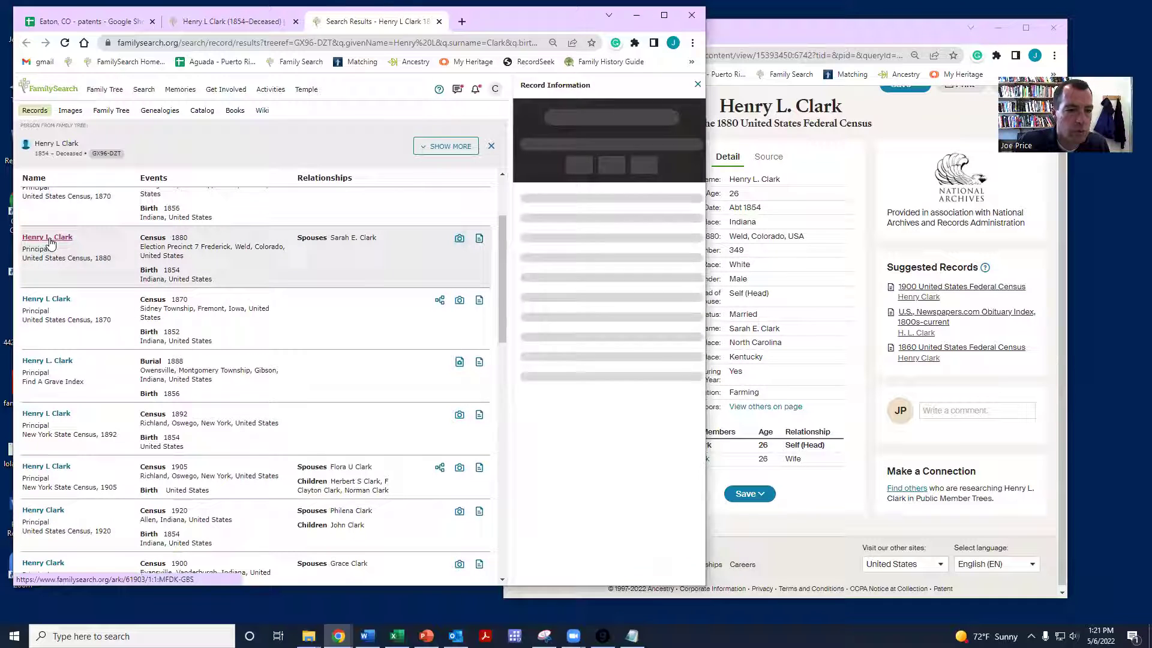
click(597, 571)
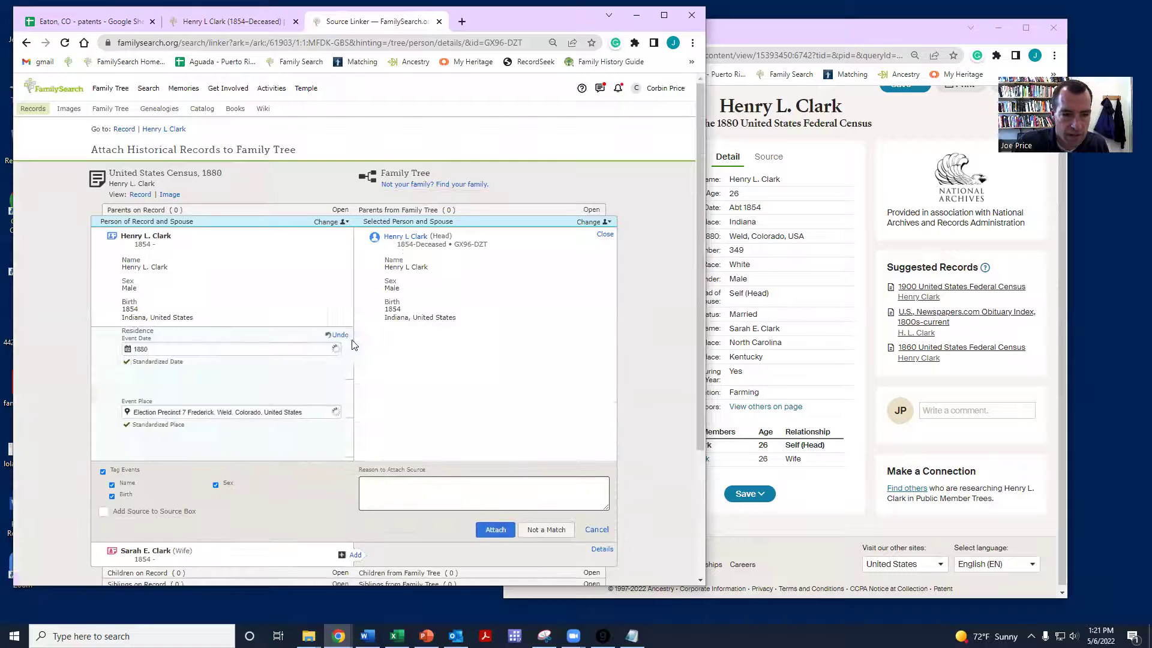
click(493, 408)
Step: Create Sarah E. as a new person with her 1880 residence, attaching the census to her
click(358, 265)
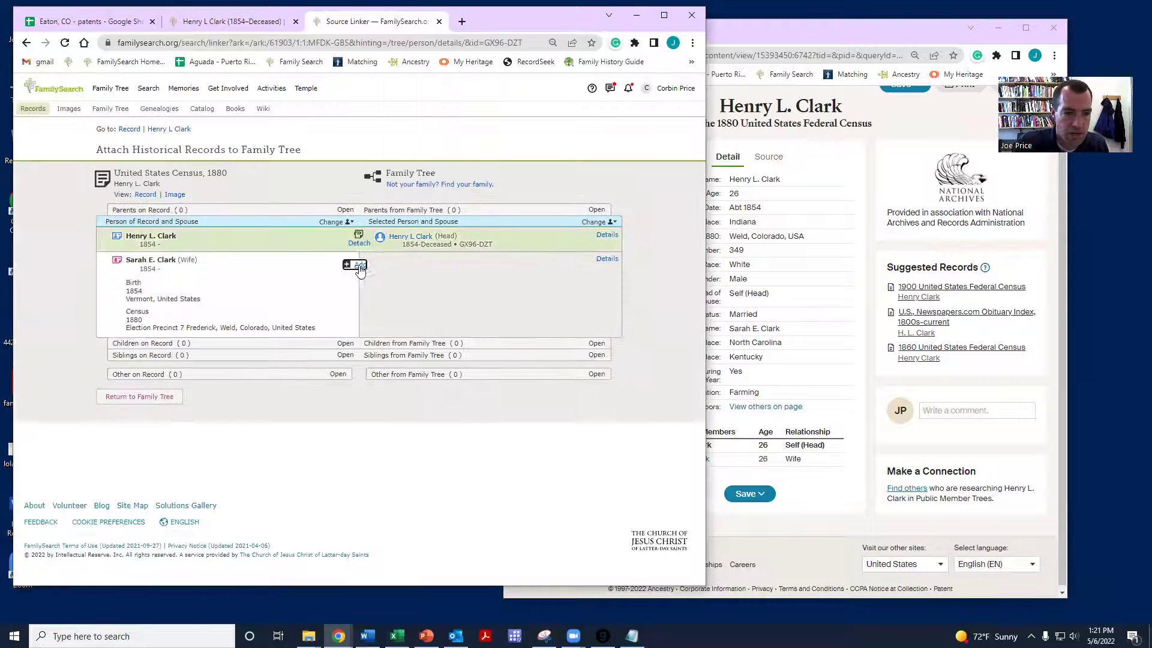
drag(639, 154, 587, 156)
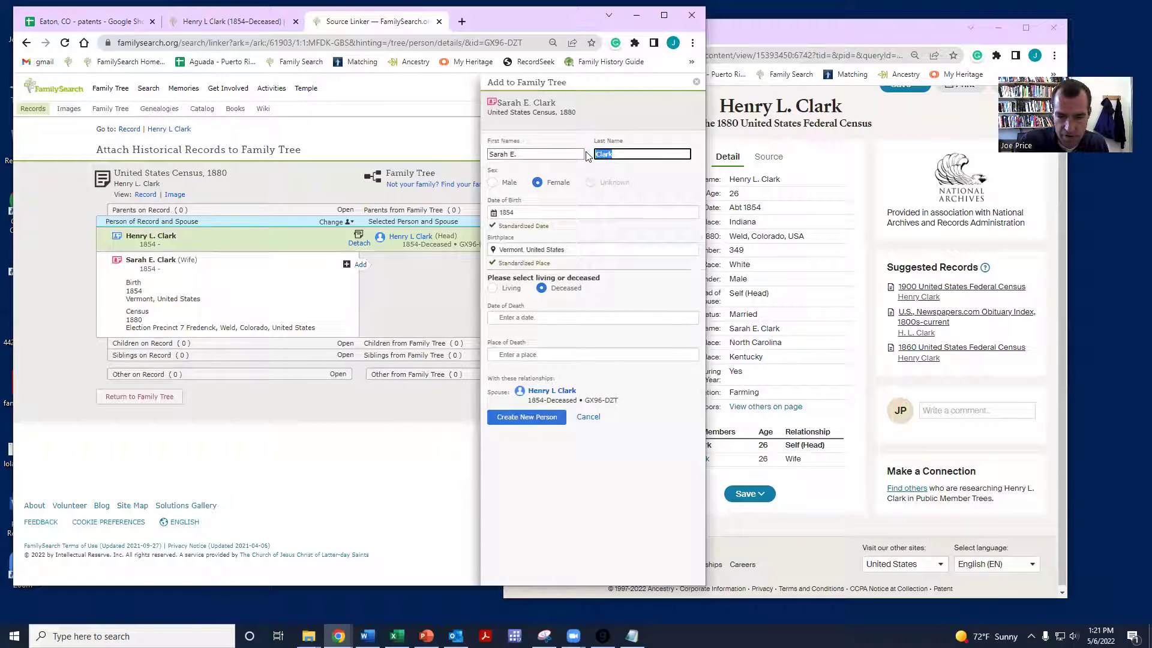
click(533, 418)
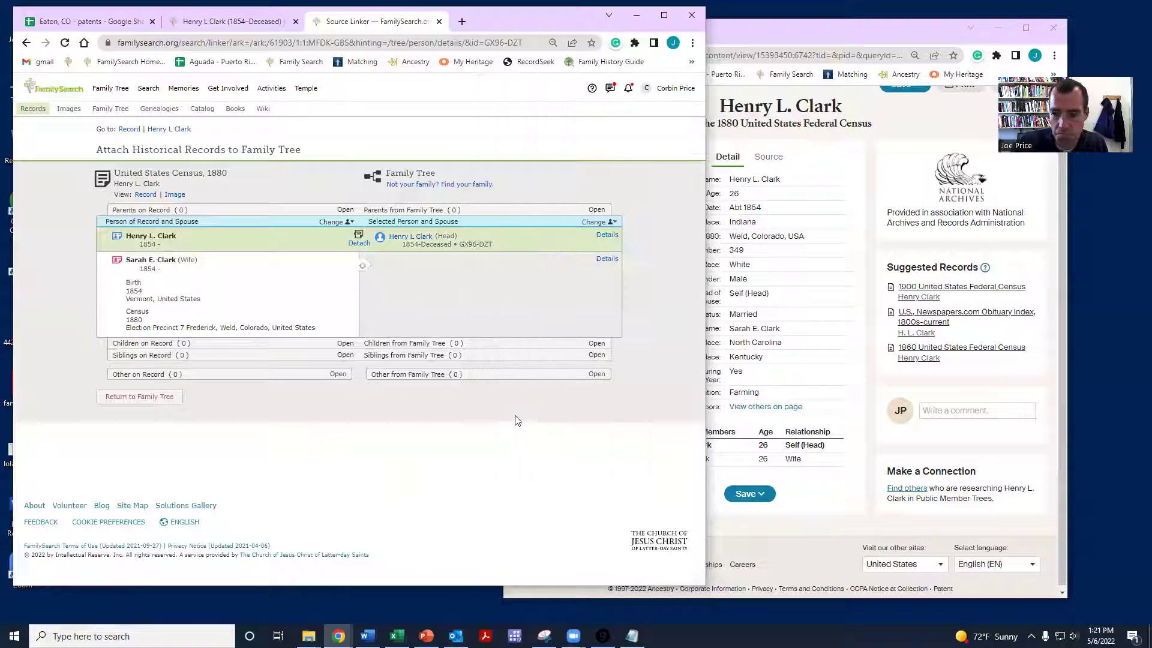
click(352, 371)
scroll(354, 373, down, 2)
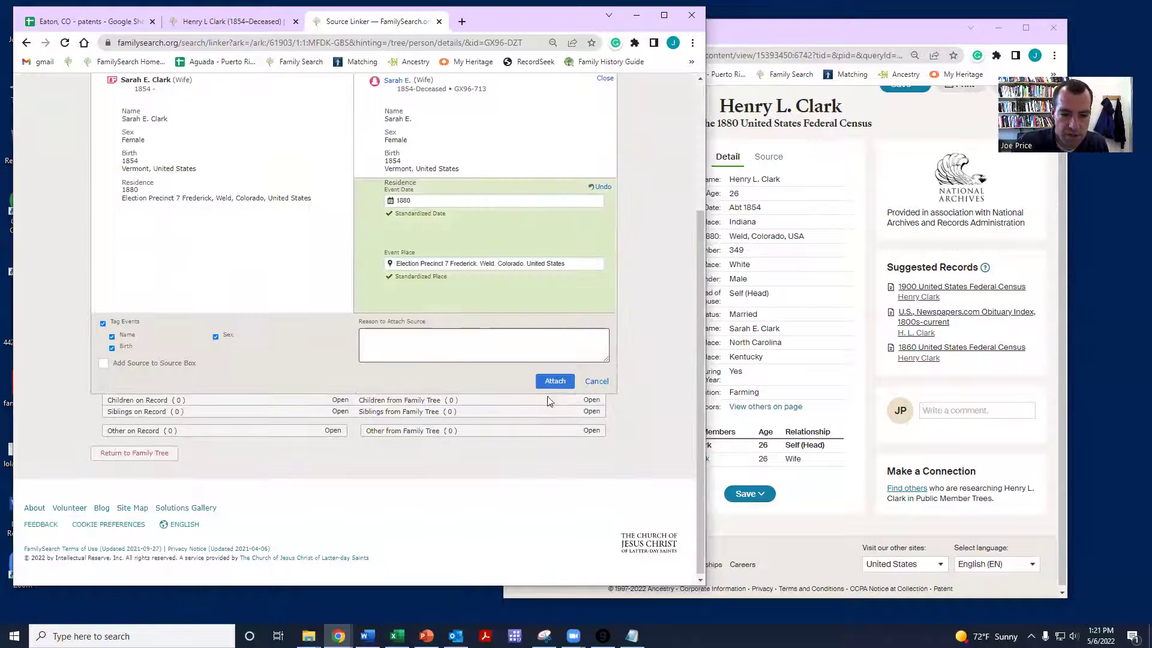
click(553, 384)
click(404, 240)
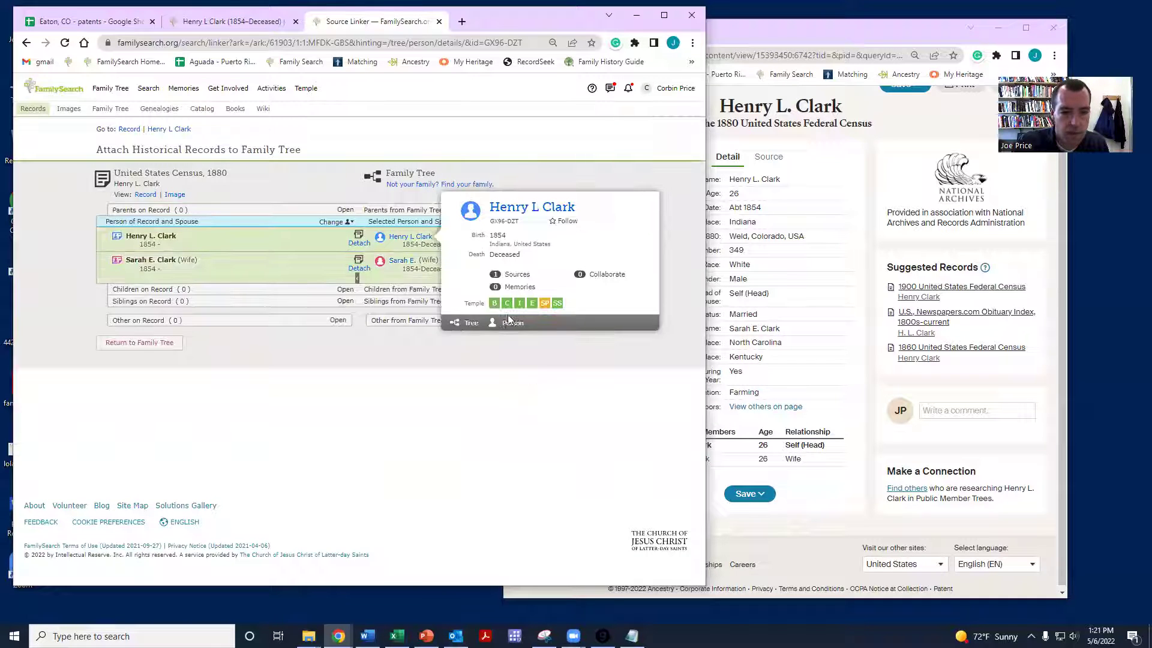
click(522, 329)
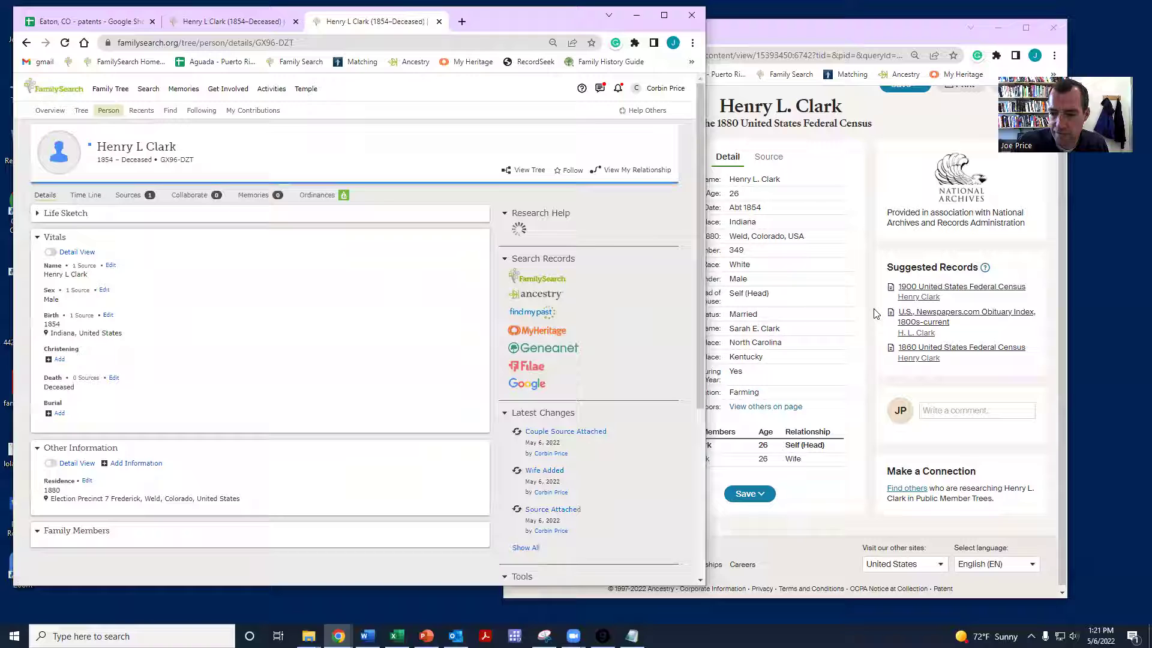
Step: Open Henry Clark's 1900 census record in Canal, Blaine, Idaho and view its household members
click(915, 298)
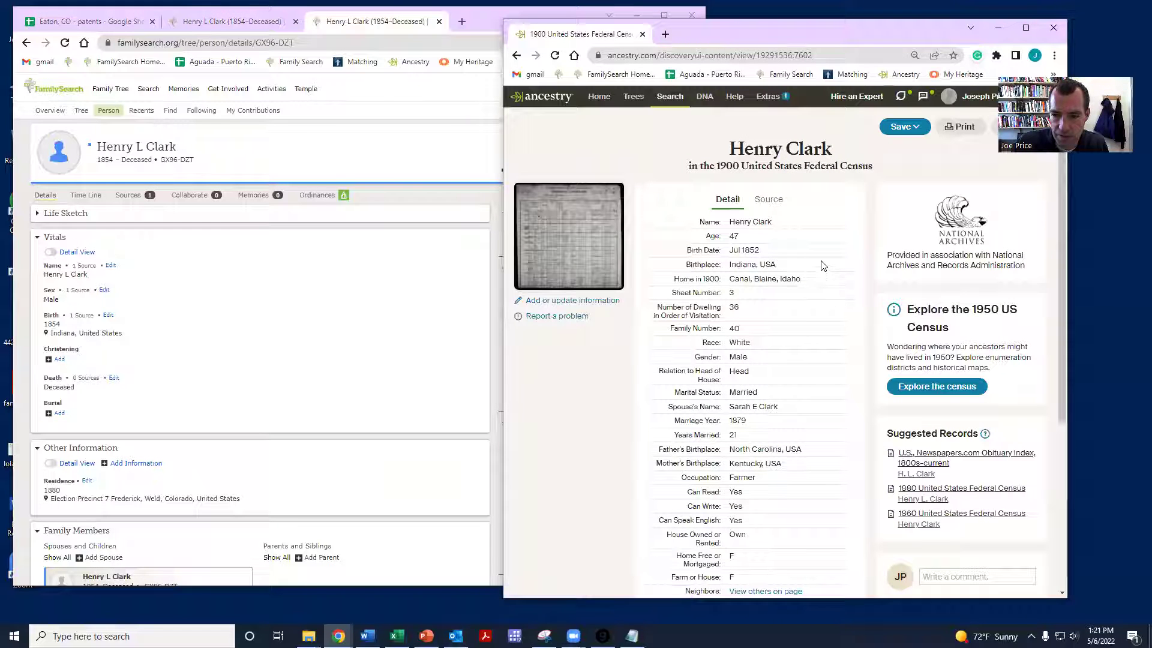
scroll(822, 265, down, 3)
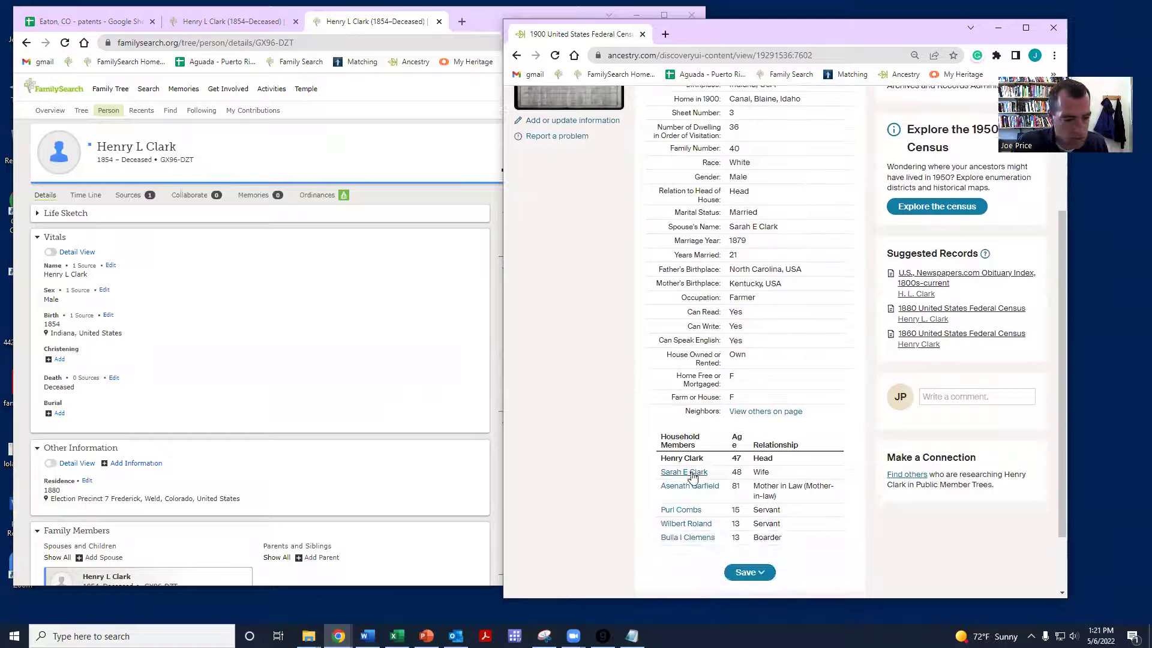
scroll(337, 363, down, 2)
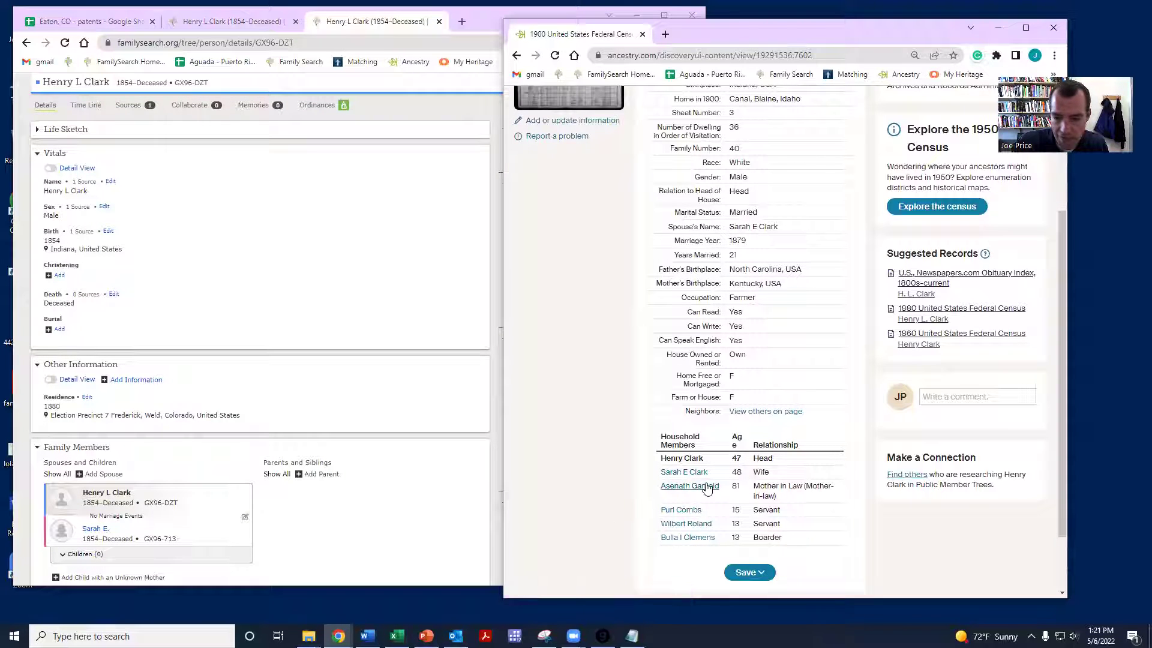
click(411, 507)
scroll(563, 277, up, 2)
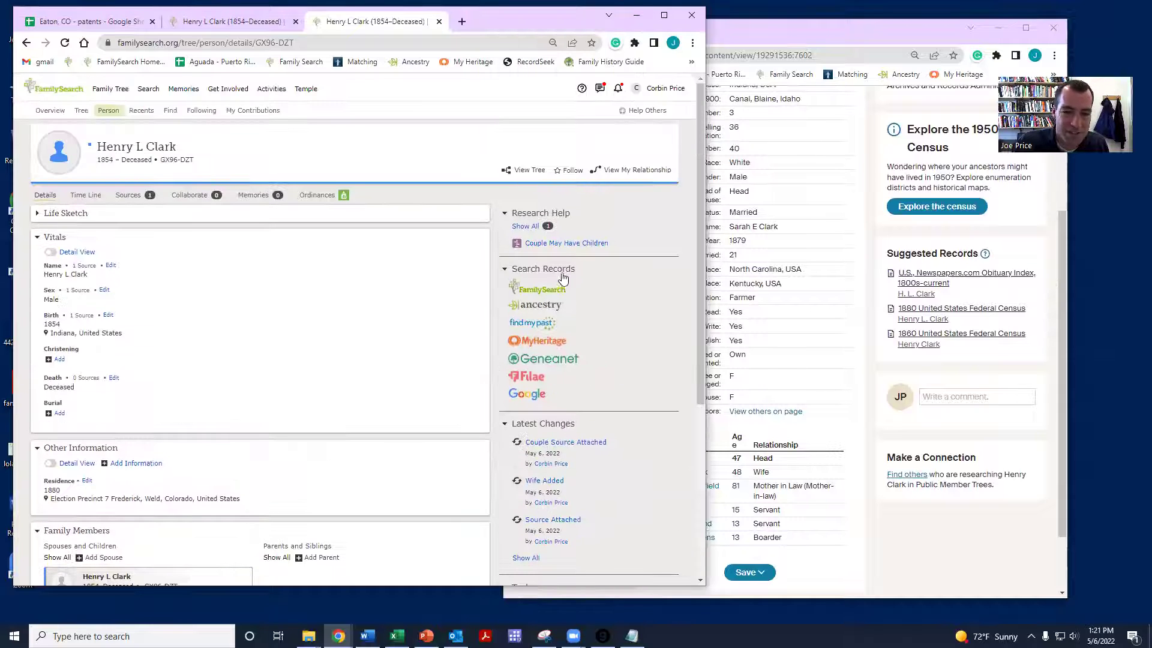
click(526, 293)
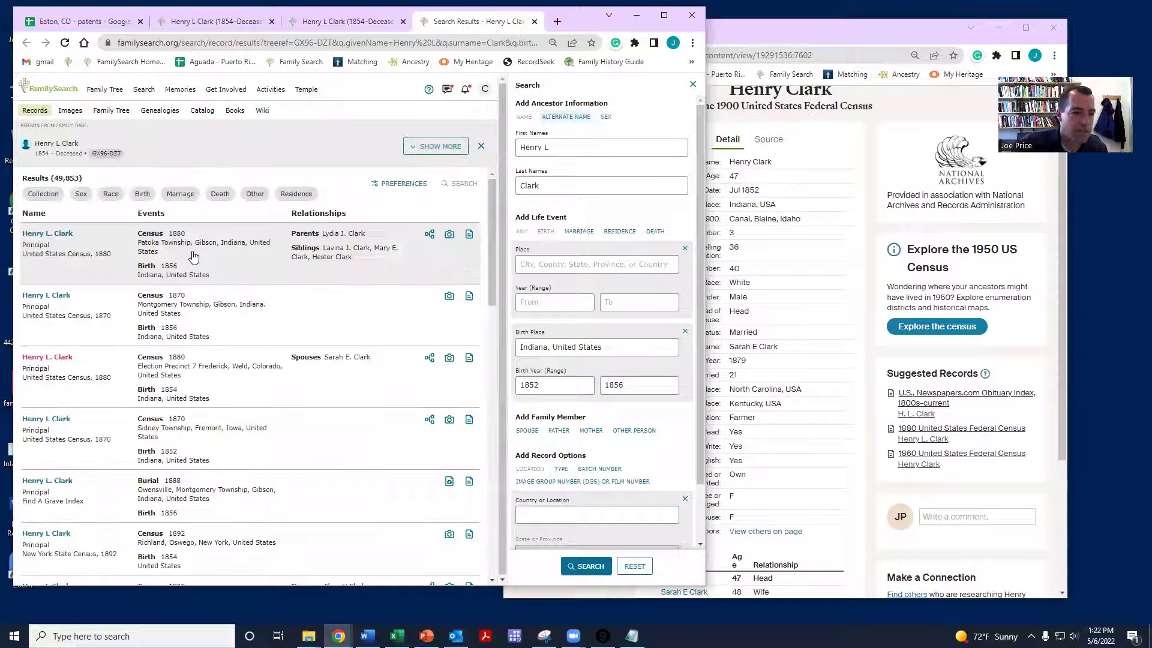
Step: Add the 1900 Blaine, Idaho residence to the record search and open the 1900 census result
scroll(231, 332, down, 4)
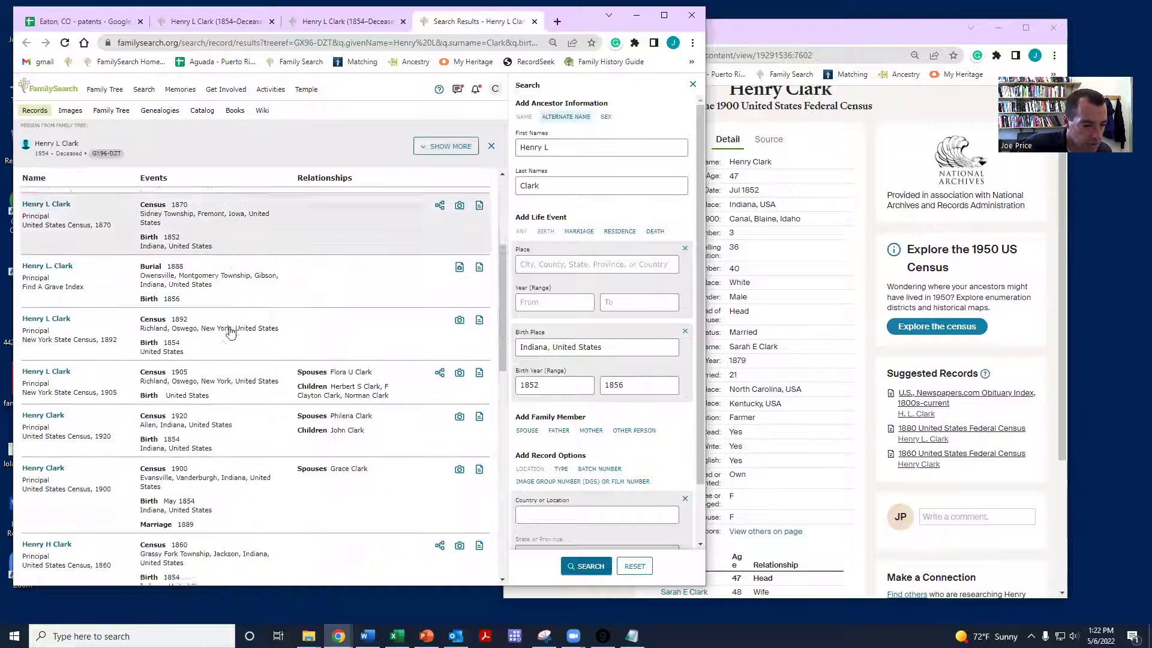
scroll(231, 332, down, 1)
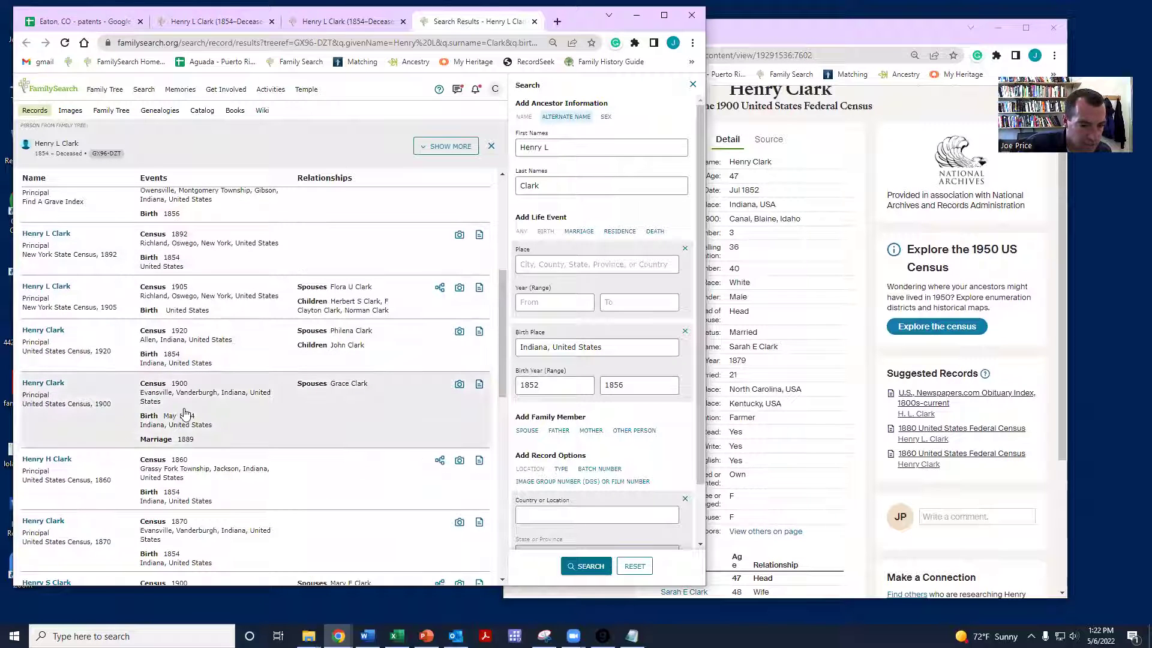
scroll(273, 387, down, 4)
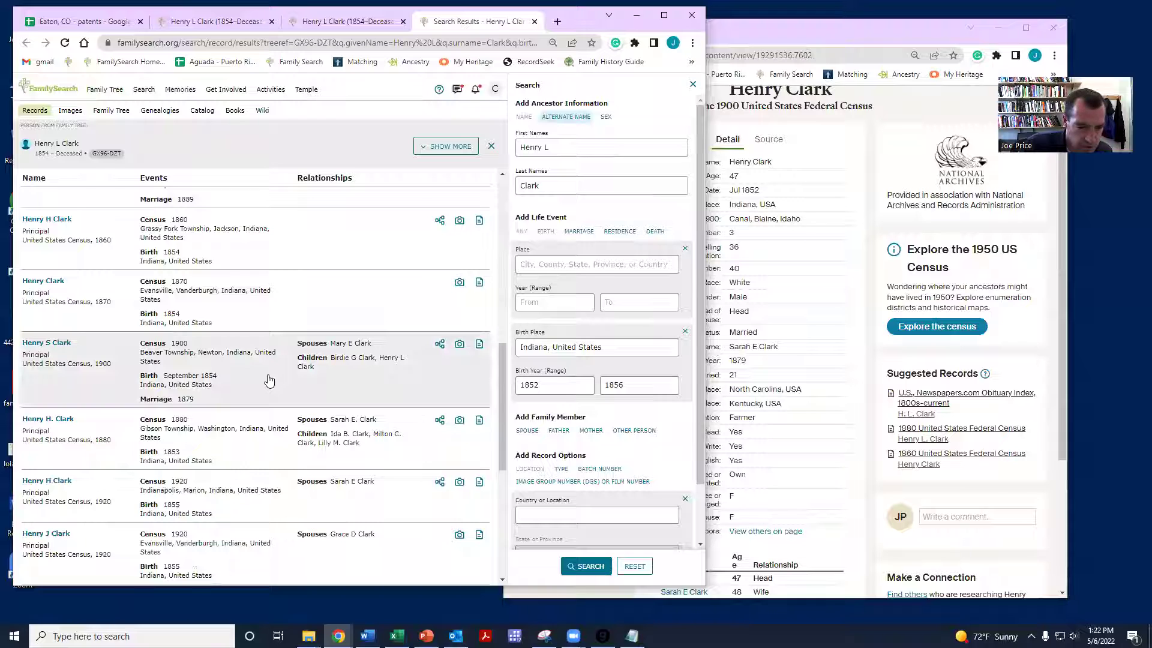
scroll(258, 395, up, 5)
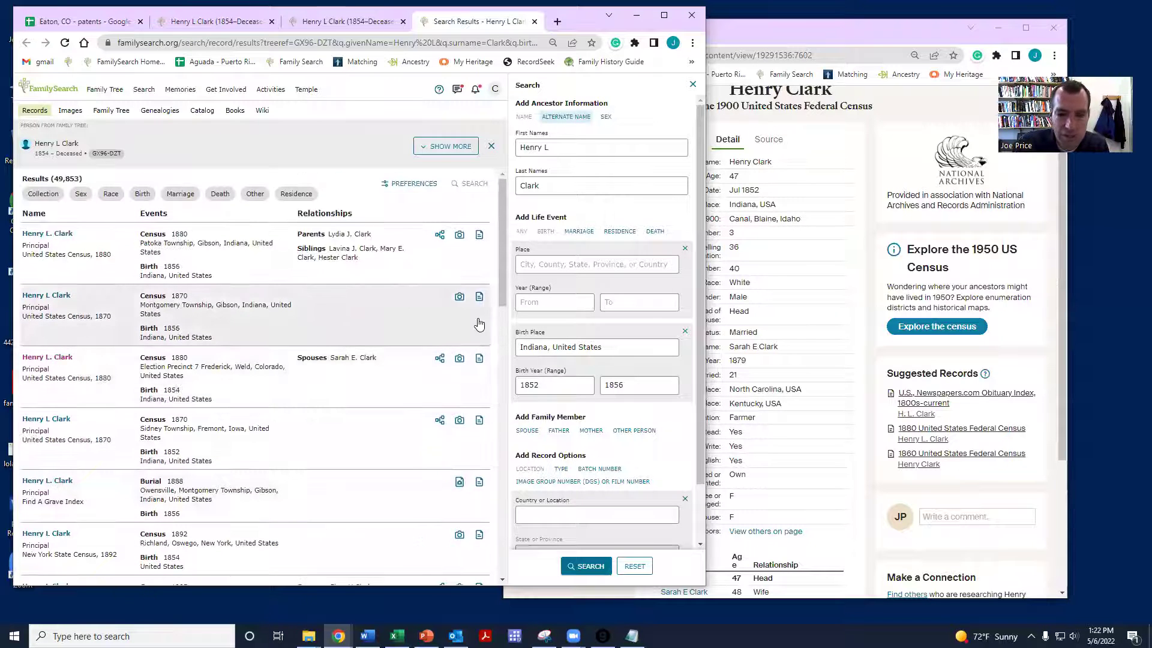
drag(828, 219, 750, 217)
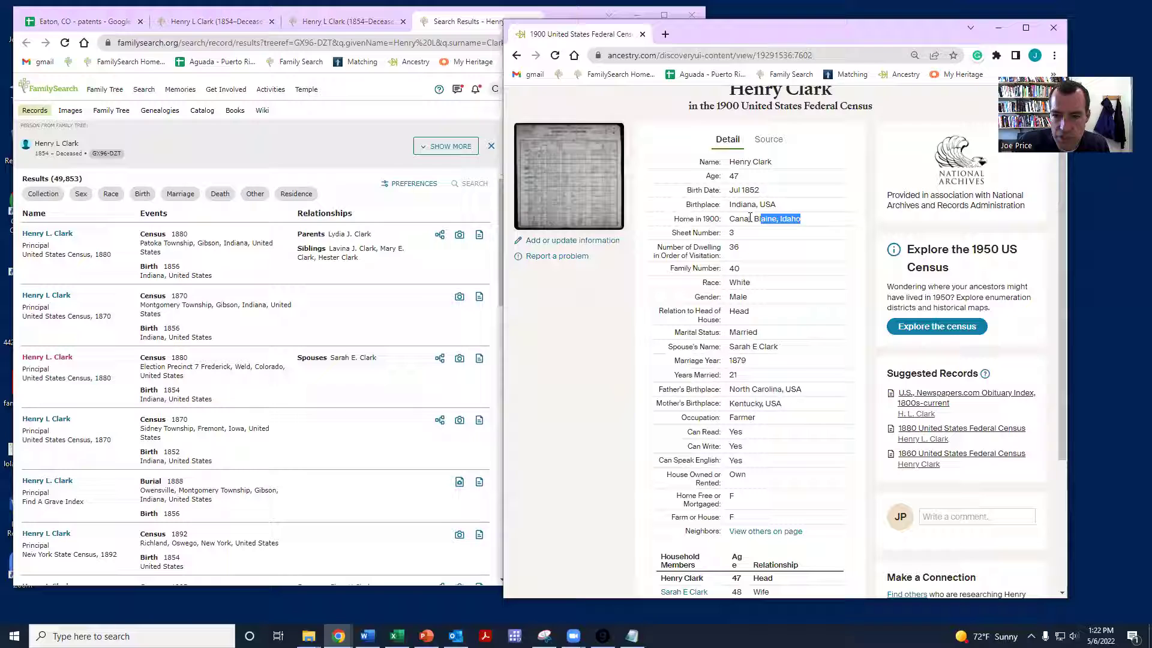
click(288, 143)
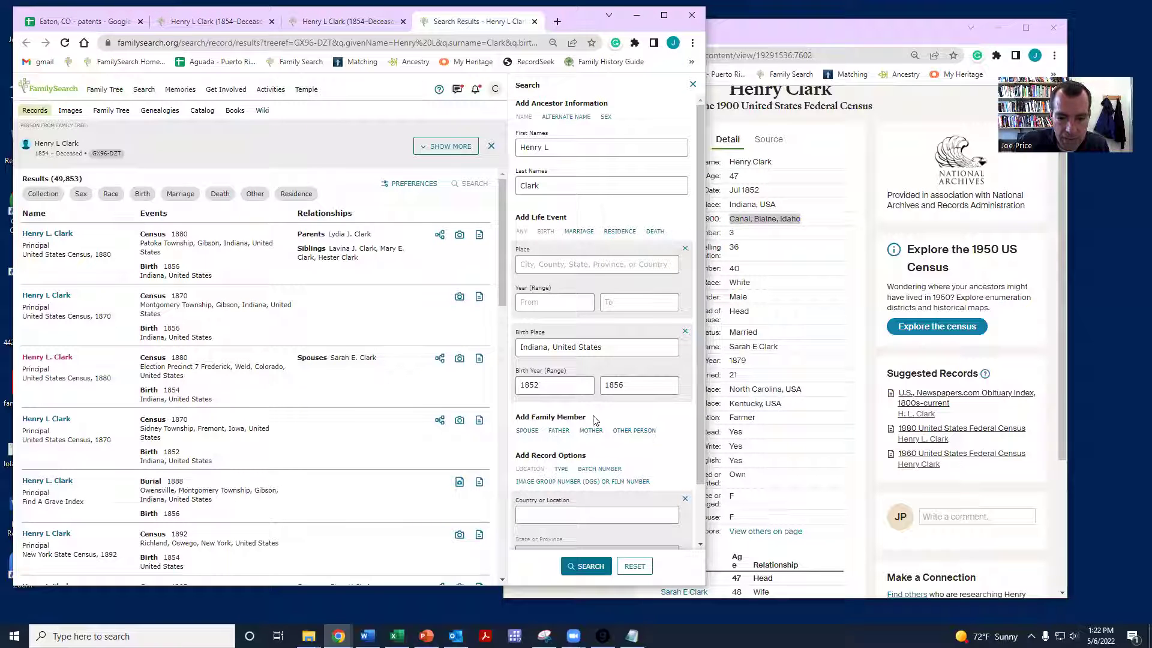
click(609, 236)
text(Canal, Blaine, Idaho)
click(567, 570)
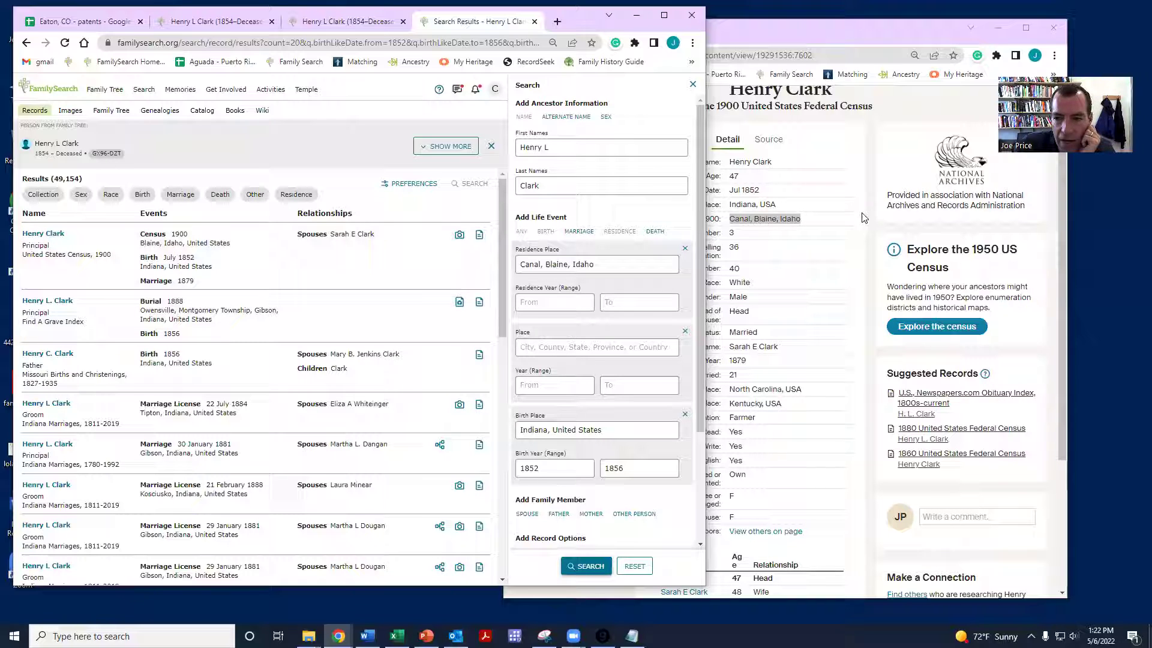
click(43, 234)
Step: Attach the 1900 census to Henry L Clark, adding his 1900 residence
click(597, 574)
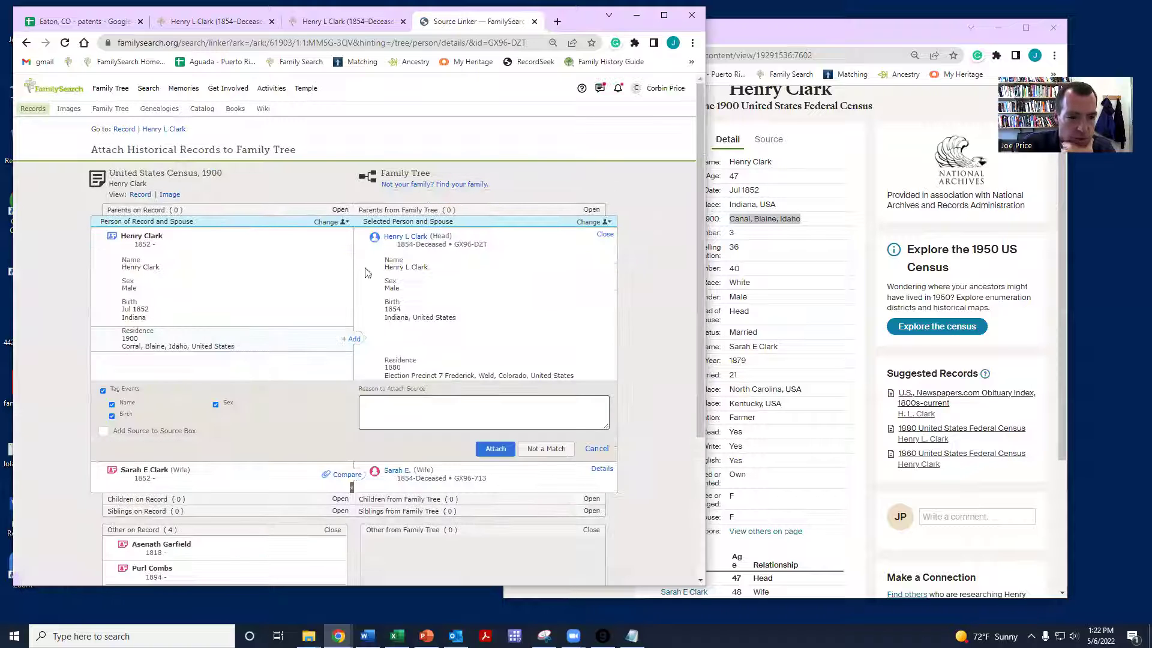
click(601, 470)
scroll(329, 410, down, 2)
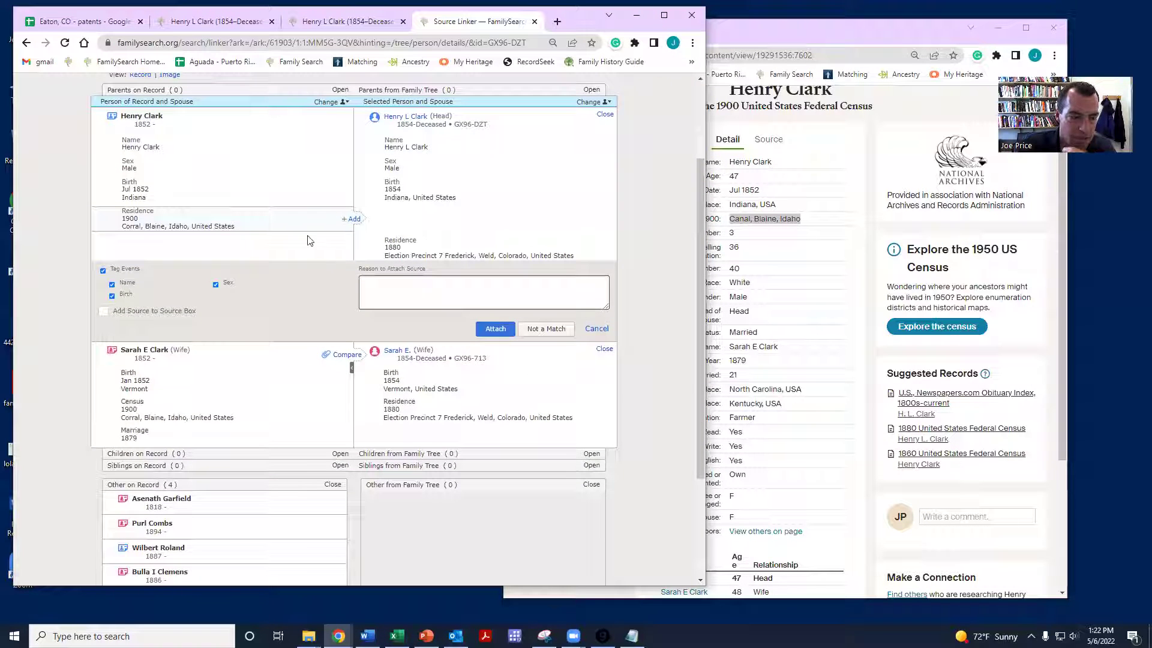
click(351, 219)
click(496, 341)
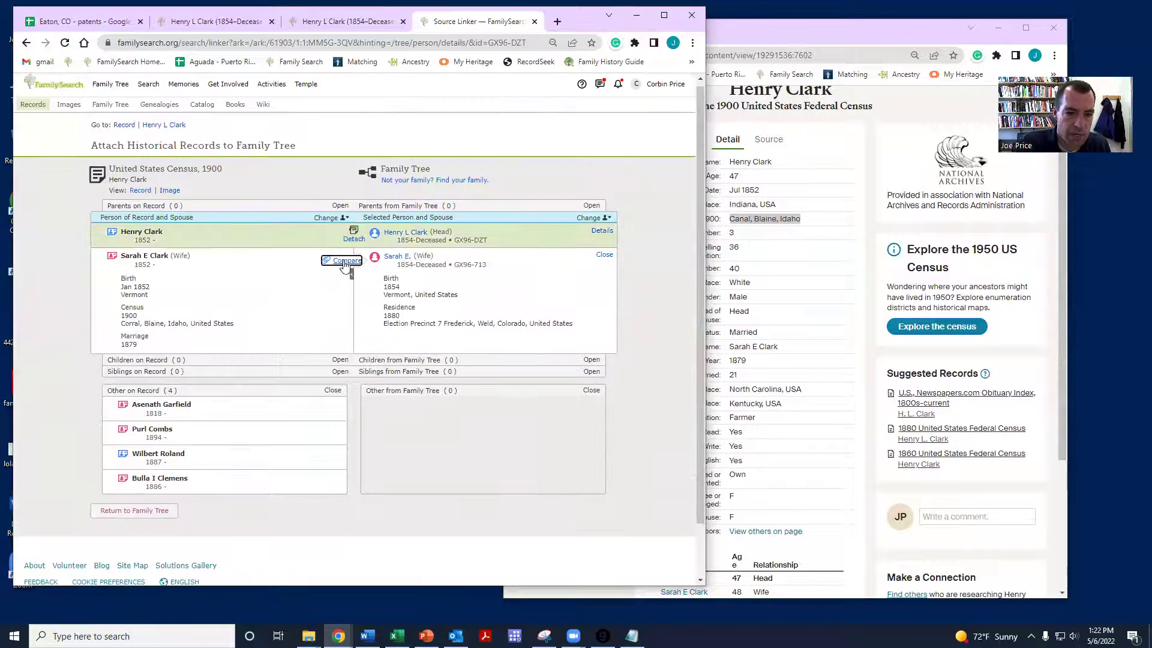
Step: Attach the census to Sarah E., adding her 1879 marriage and 1900 residence
click(345, 266)
click(351, 389)
click(378, 376)
scroll(556, 432, down, 3)
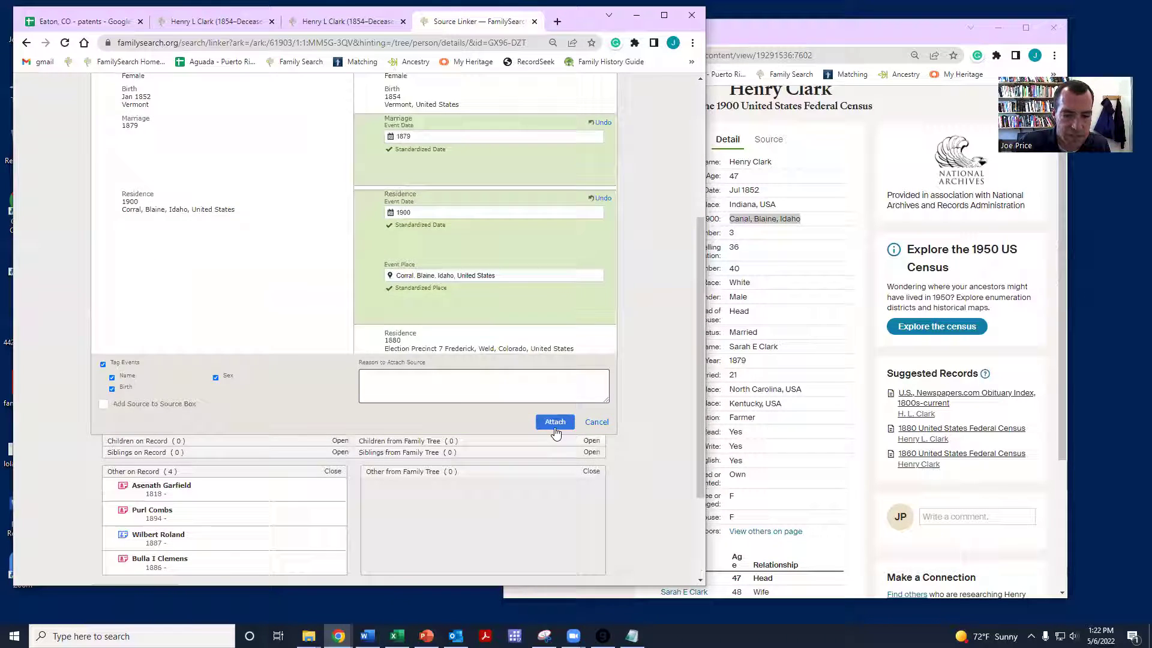
click(555, 426)
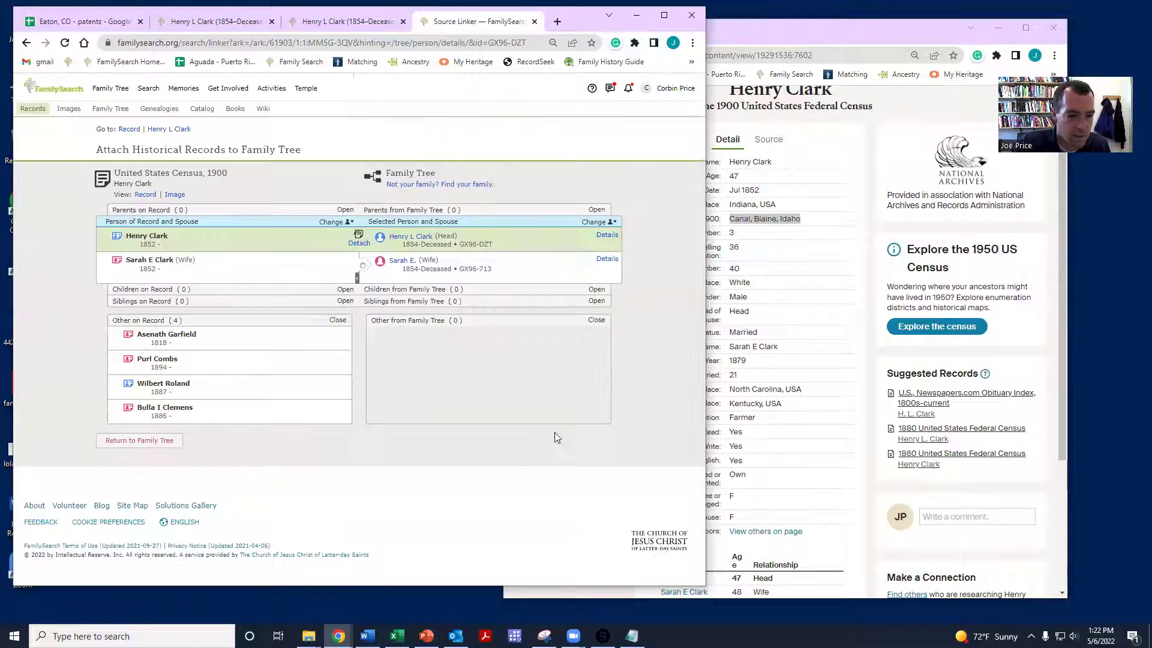
Step: Make Sarah E. the focus and add her mother Asenath Garfield as a new person
click(593, 223)
click(510, 307)
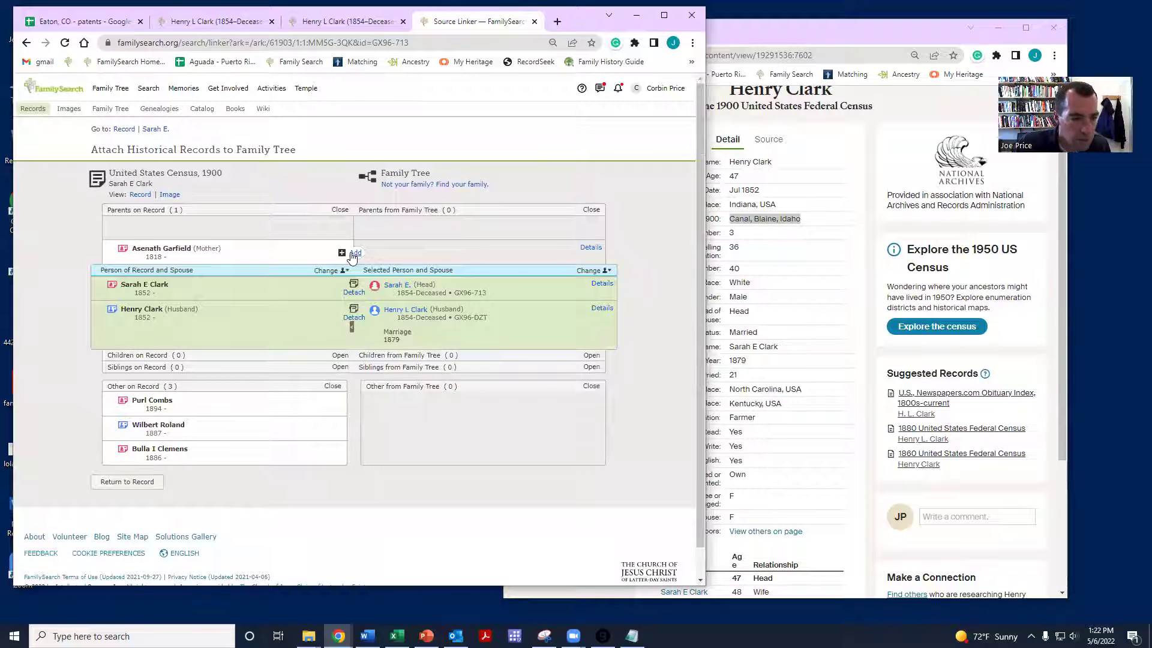
click(352, 254)
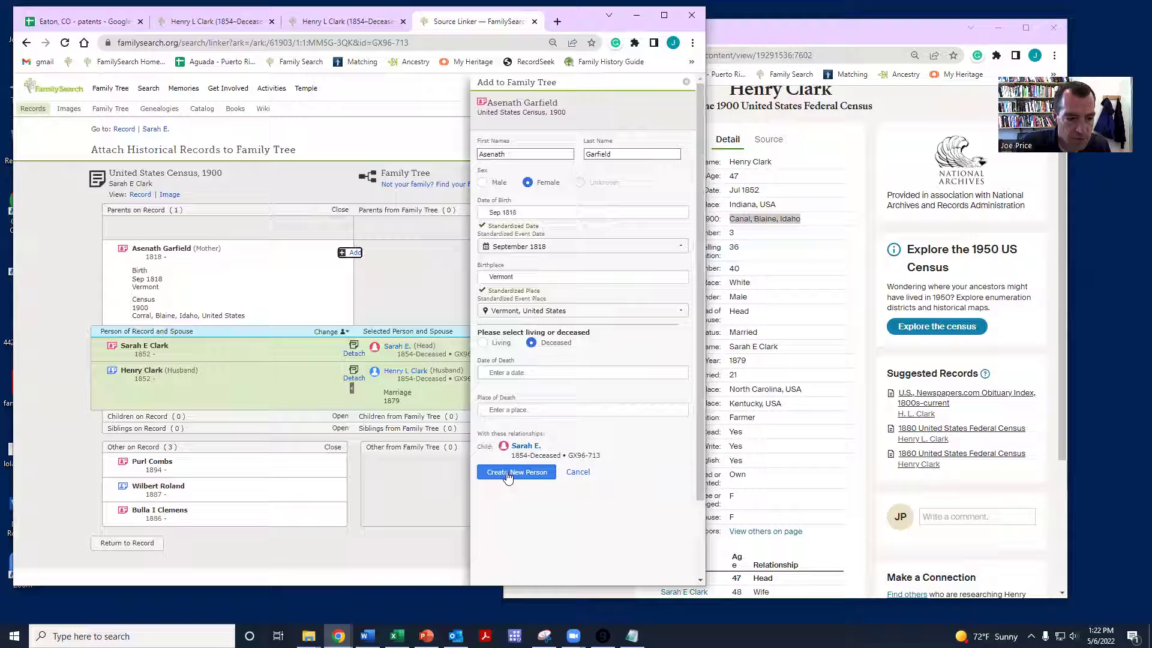
click(507, 474)
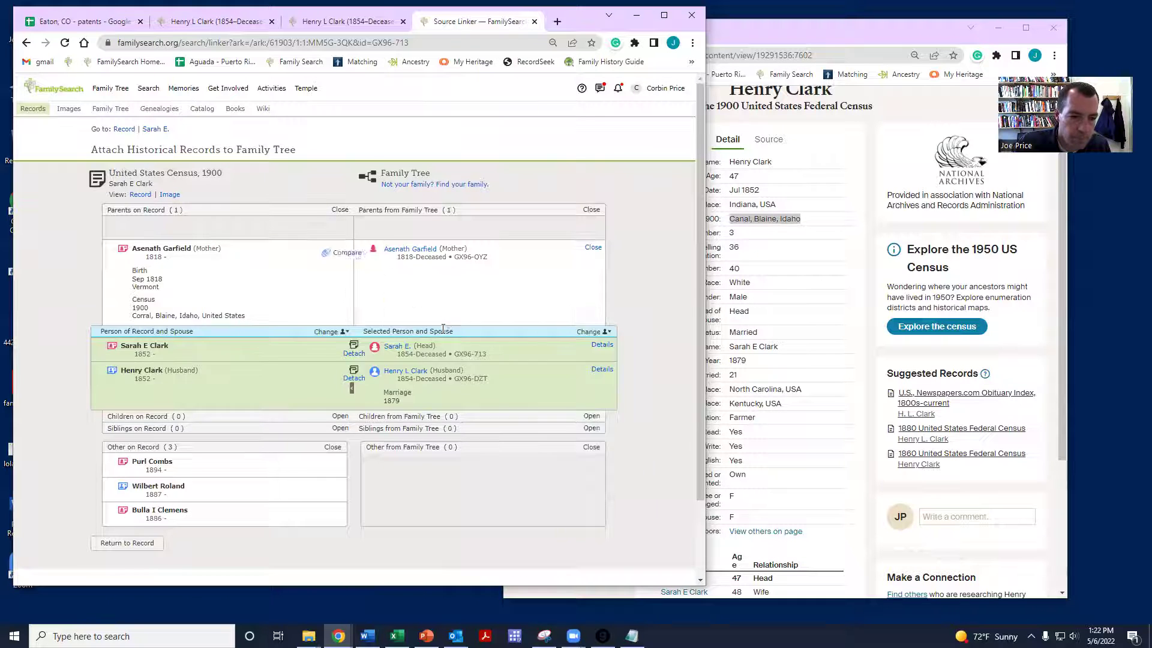
scroll(543, 362, down, 3)
click(543, 362)
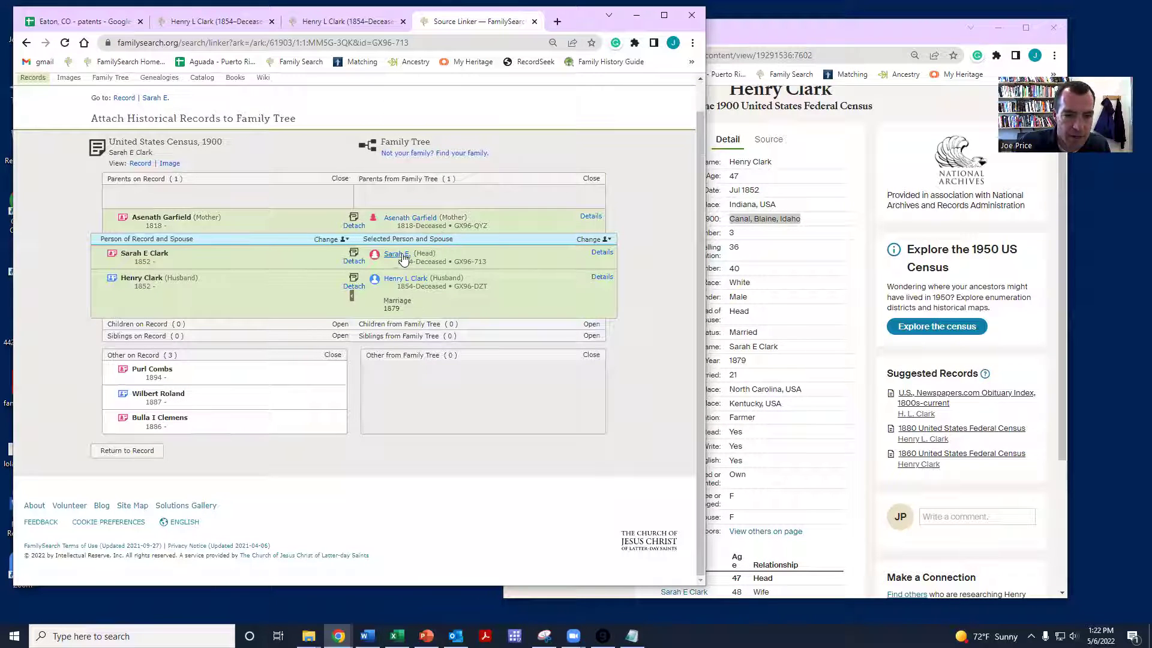
click(401, 256)
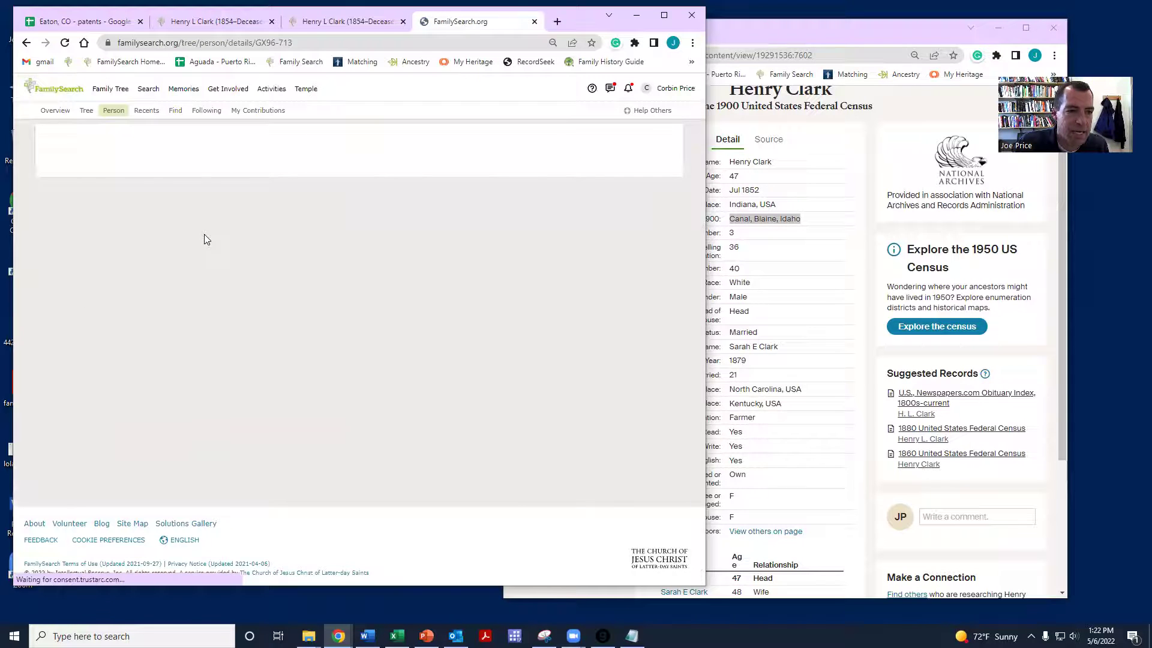
click(114, 268)
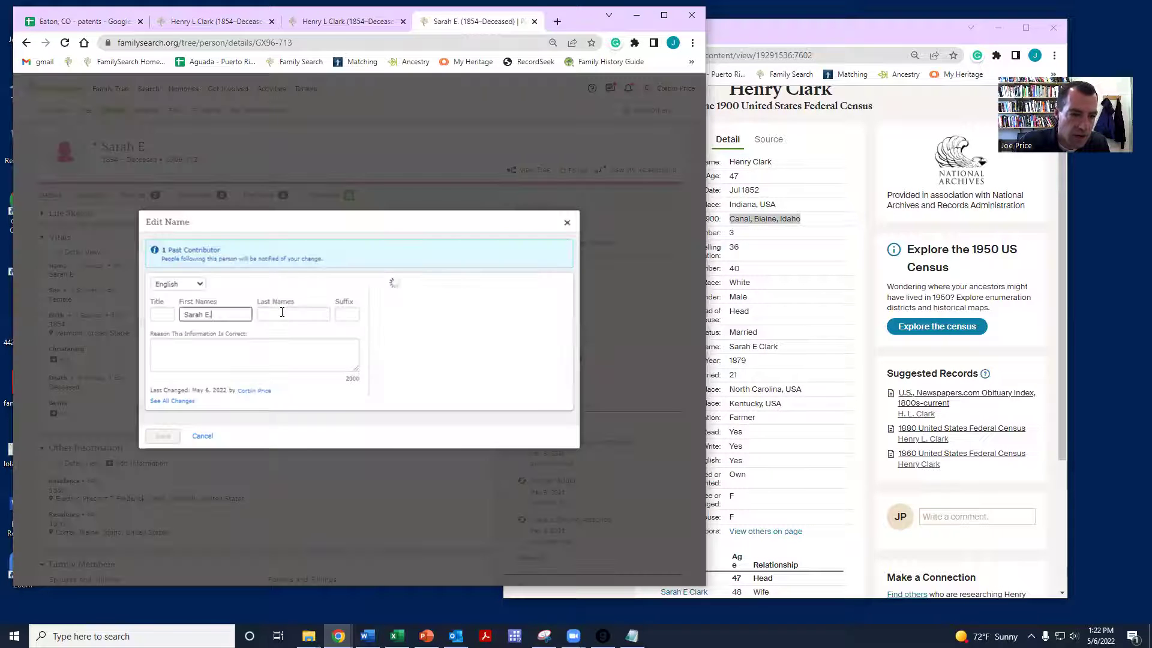
click(282, 312)
text(Garfield)
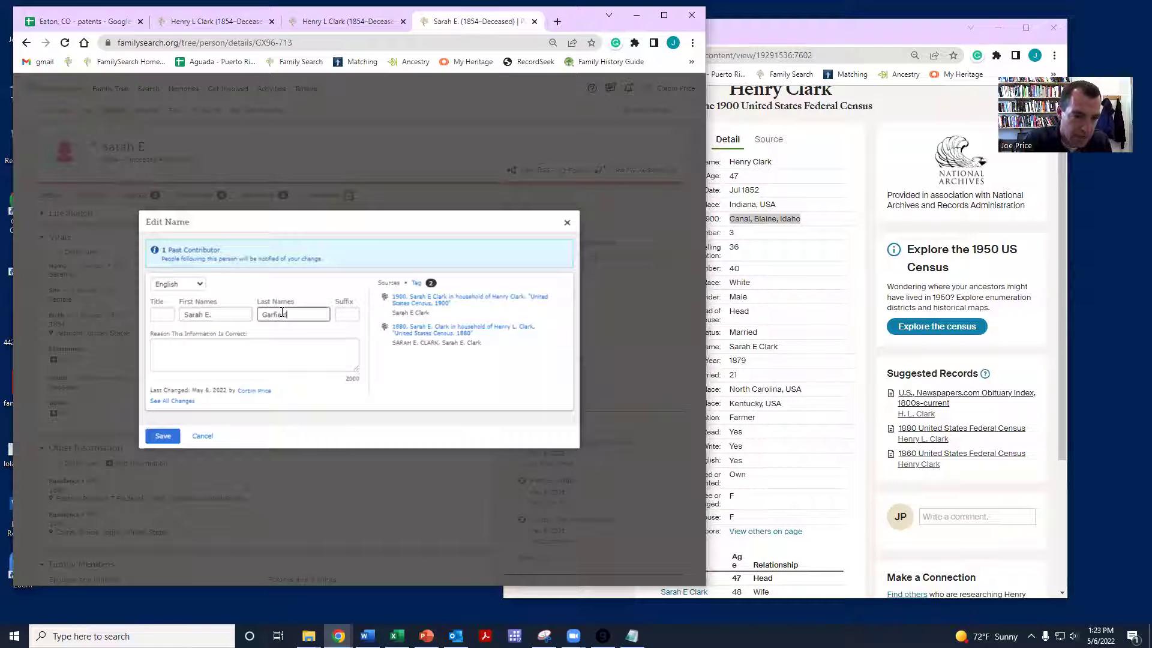
click(147, 436)
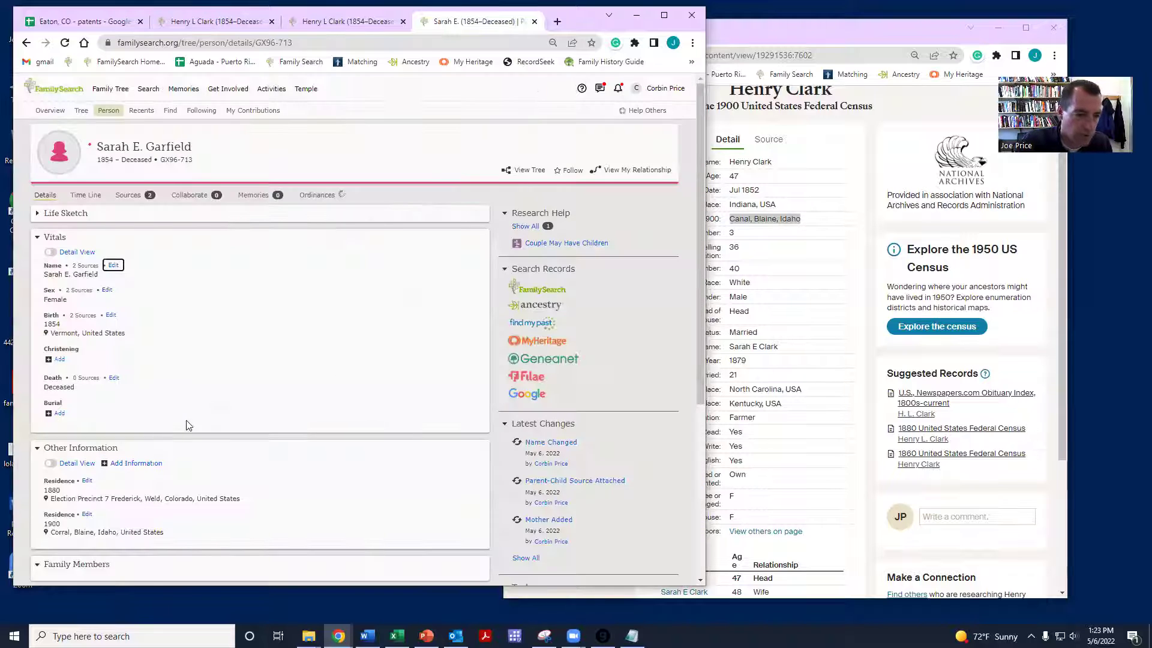
Step: Review Sarah's attached sources, including the 1900 census details
scroll(157, 420, down, 3)
scroll(153, 360, up, 5)
click(144, 190)
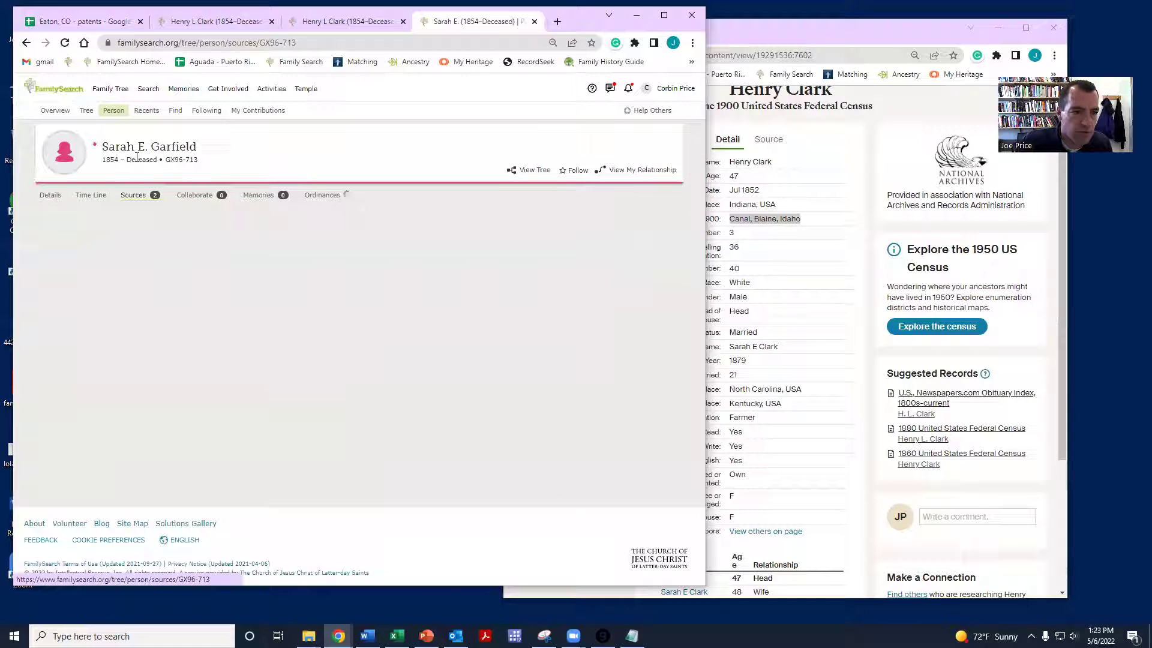
click(156, 286)
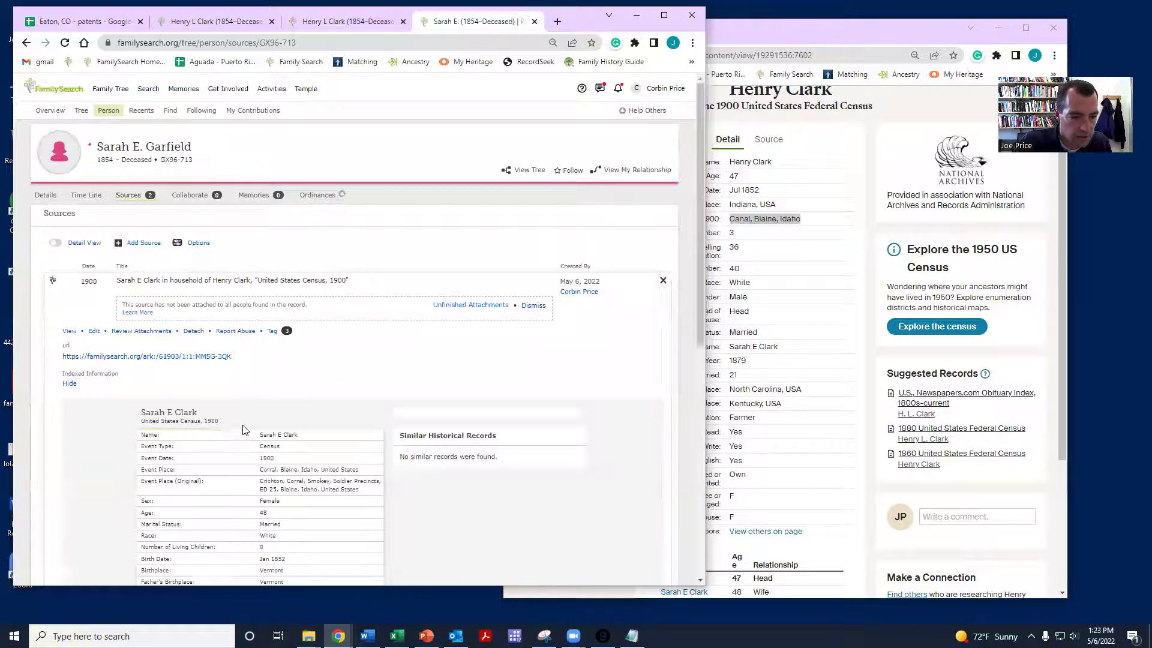
scroll(294, 470, down, 2)
scroll(294, 469, up, 1)
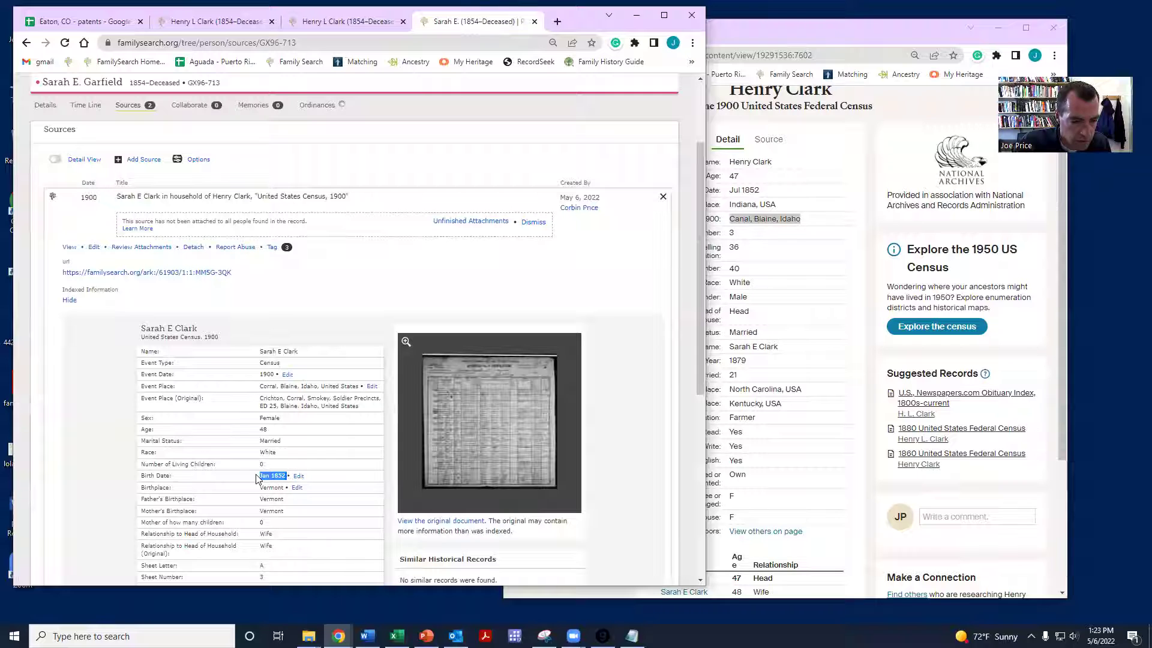
scroll(104, 288, up, 2)
click(45, 179)
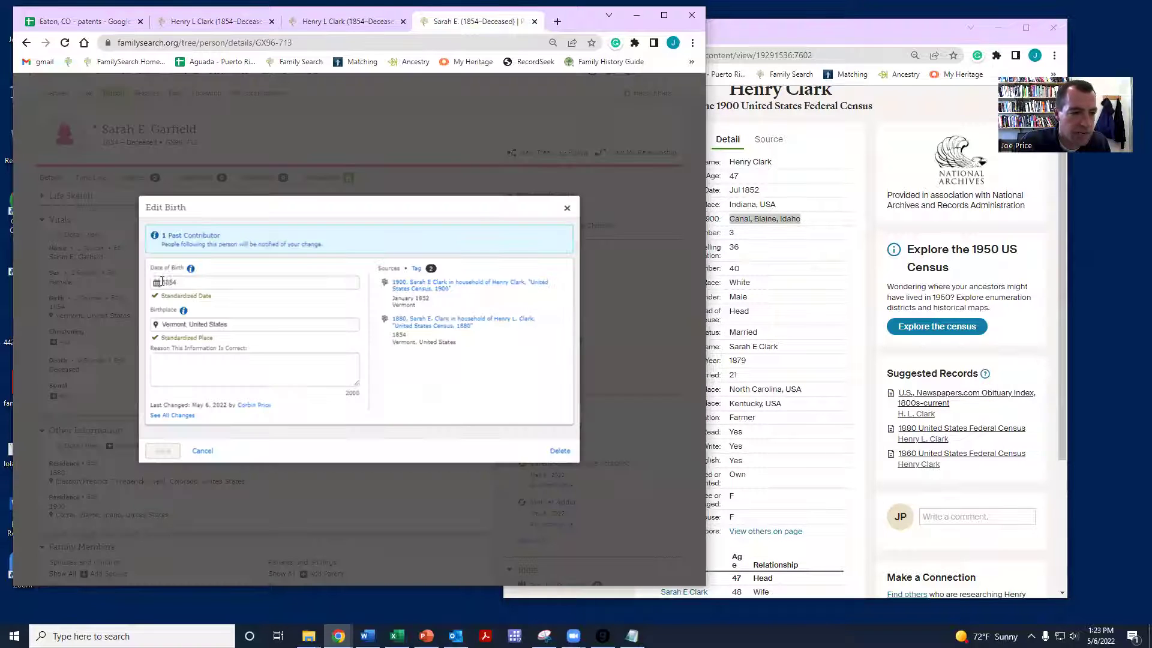
Step: Change Sarah's birth date to January 1852
click(180, 282)
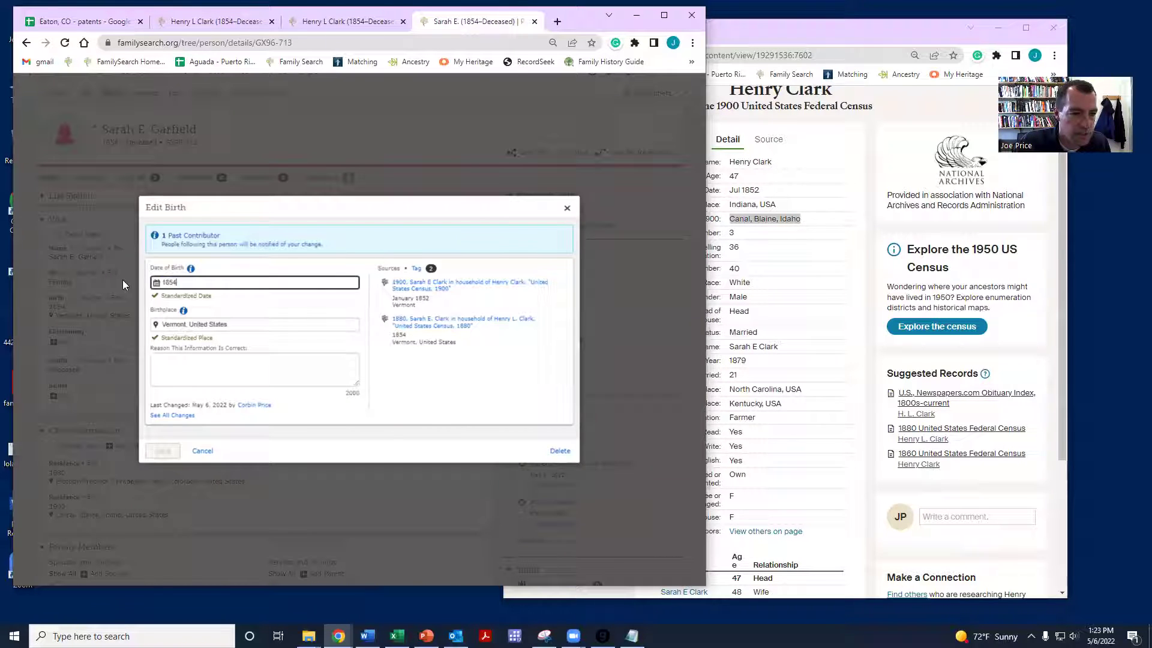
text(Jan 1852)
click(206, 329)
click(163, 451)
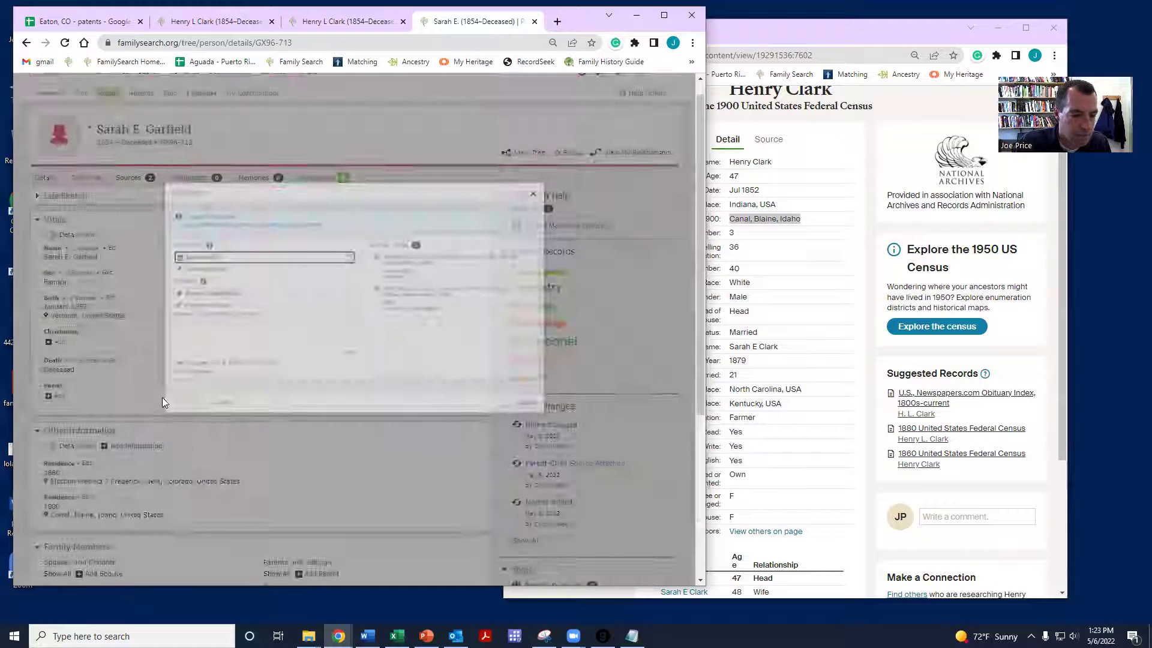
scroll(162, 397, down, 4)
click(94, 340)
click(321, 437)
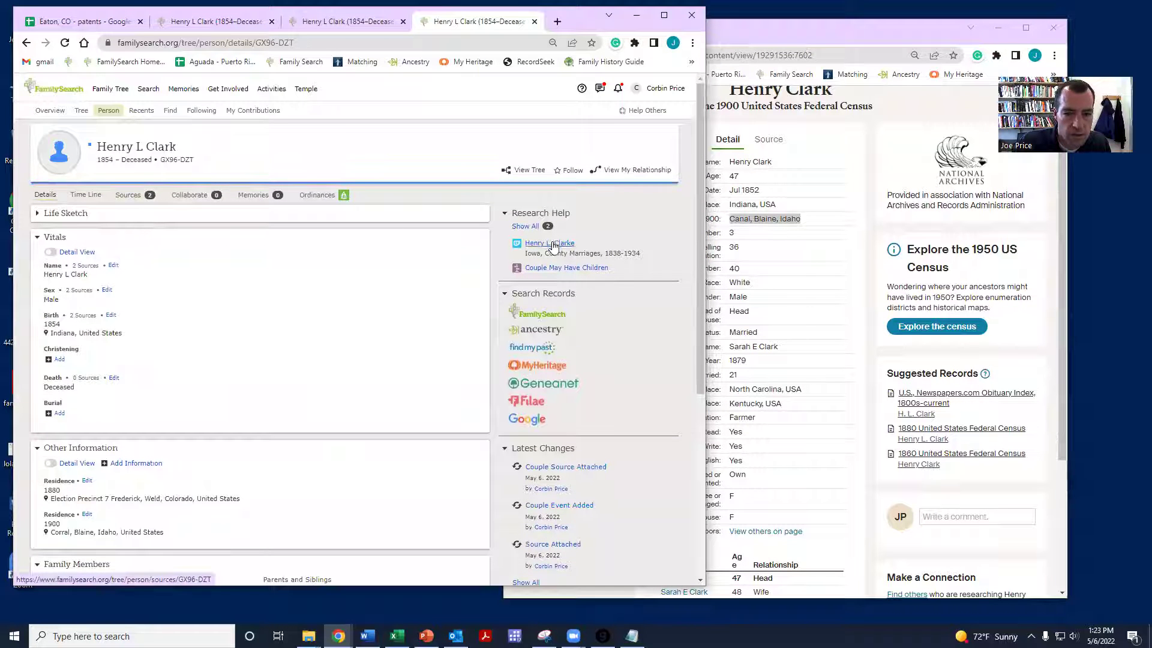
Step: Review the Iowa marriage record hint and attach it to Henry L Clark
click(553, 246)
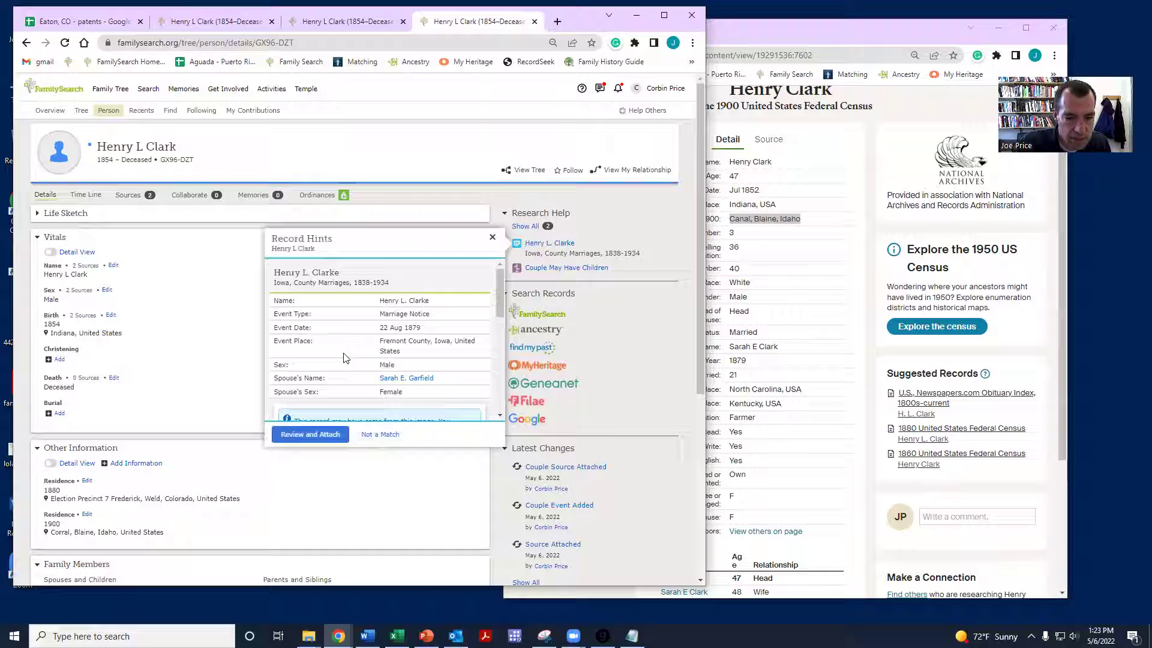
scroll(344, 358, down, 1)
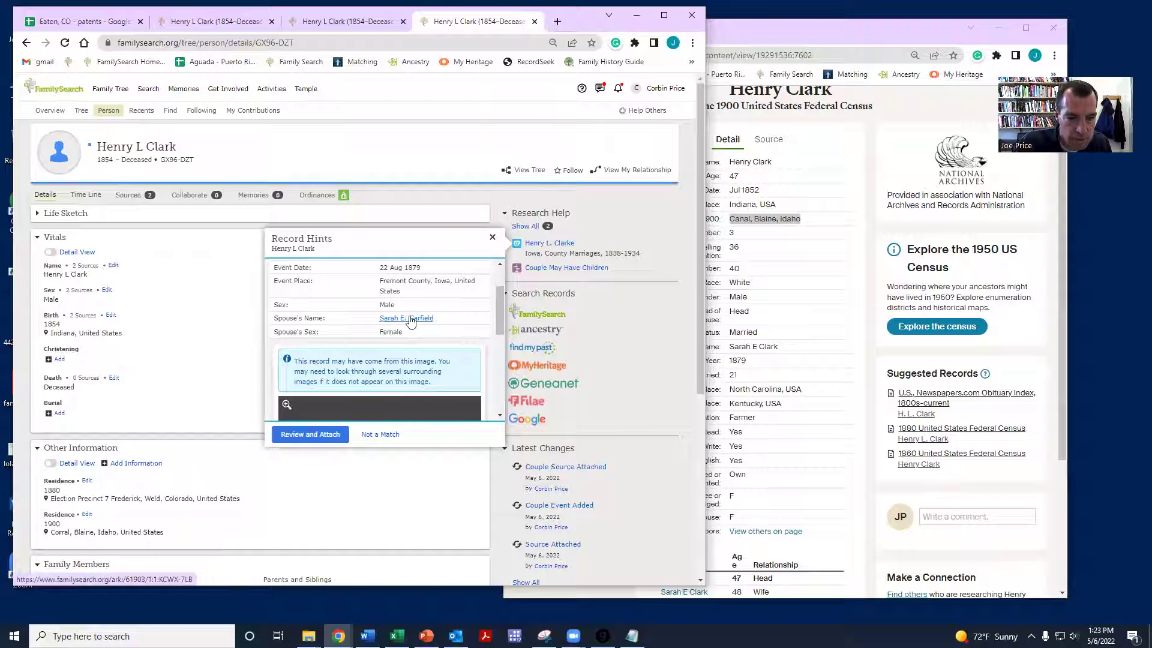
scroll(180, 354, down, 2)
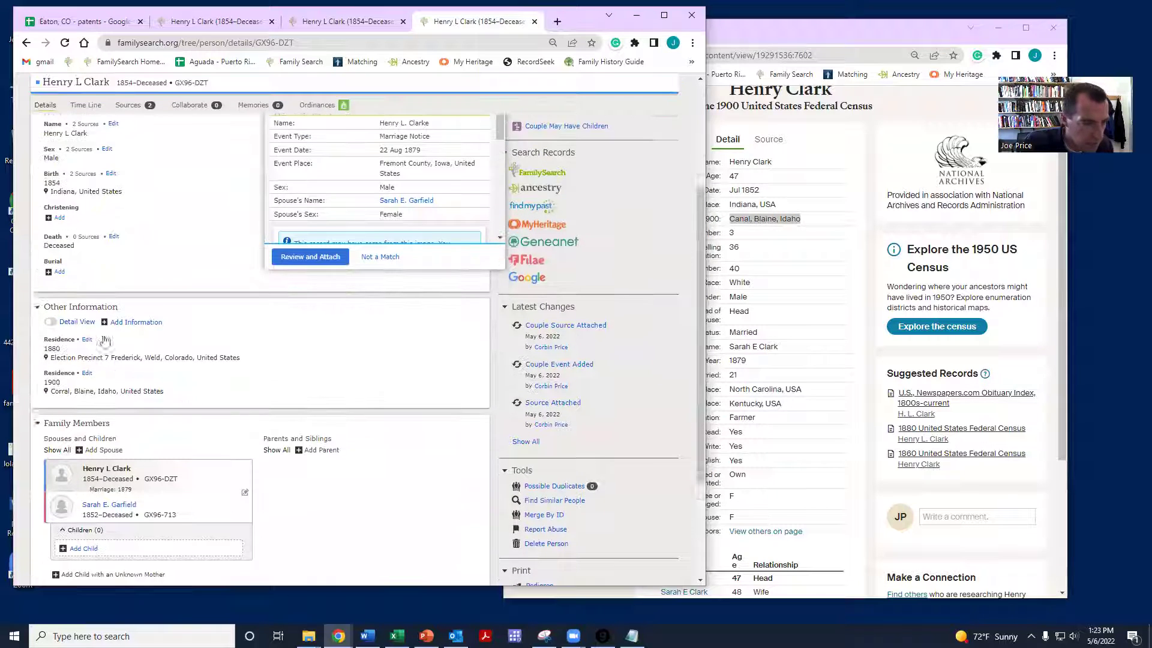
scroll(88, 371, up, 1)
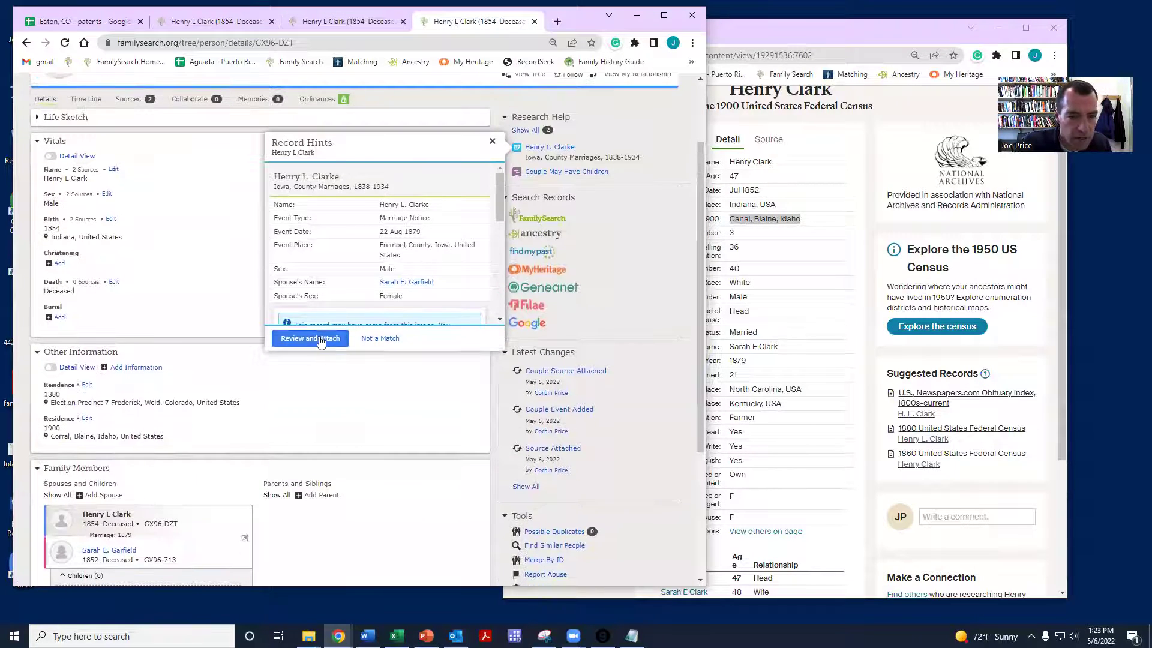
click(309, 338)
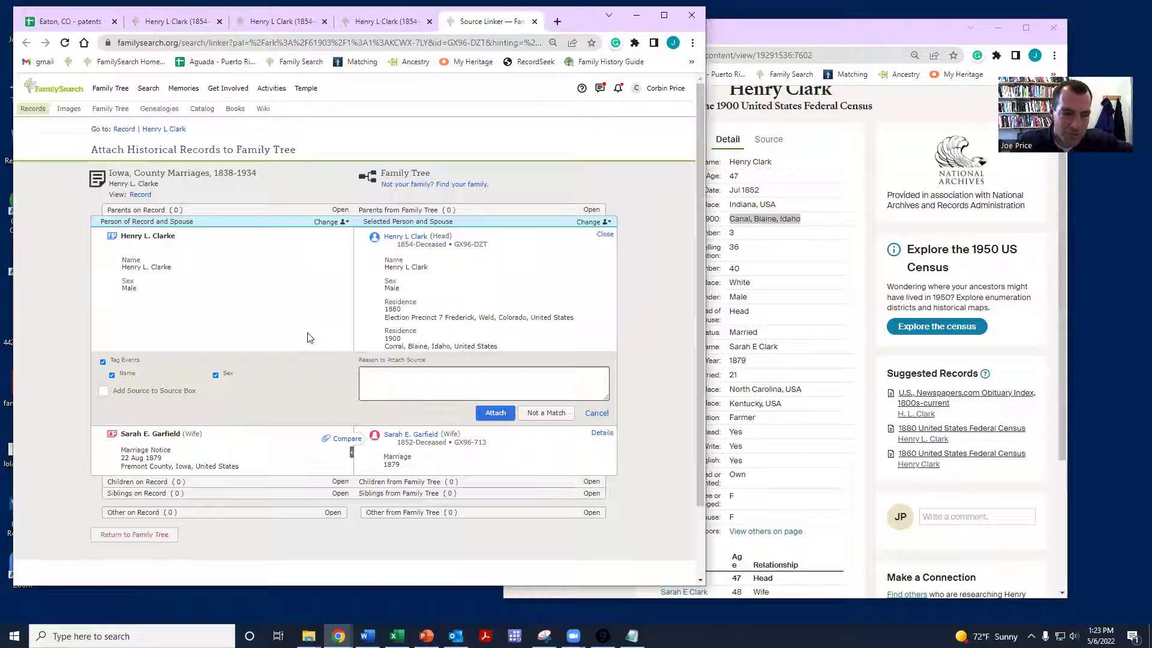
click(496, 415)
click(352, 265)
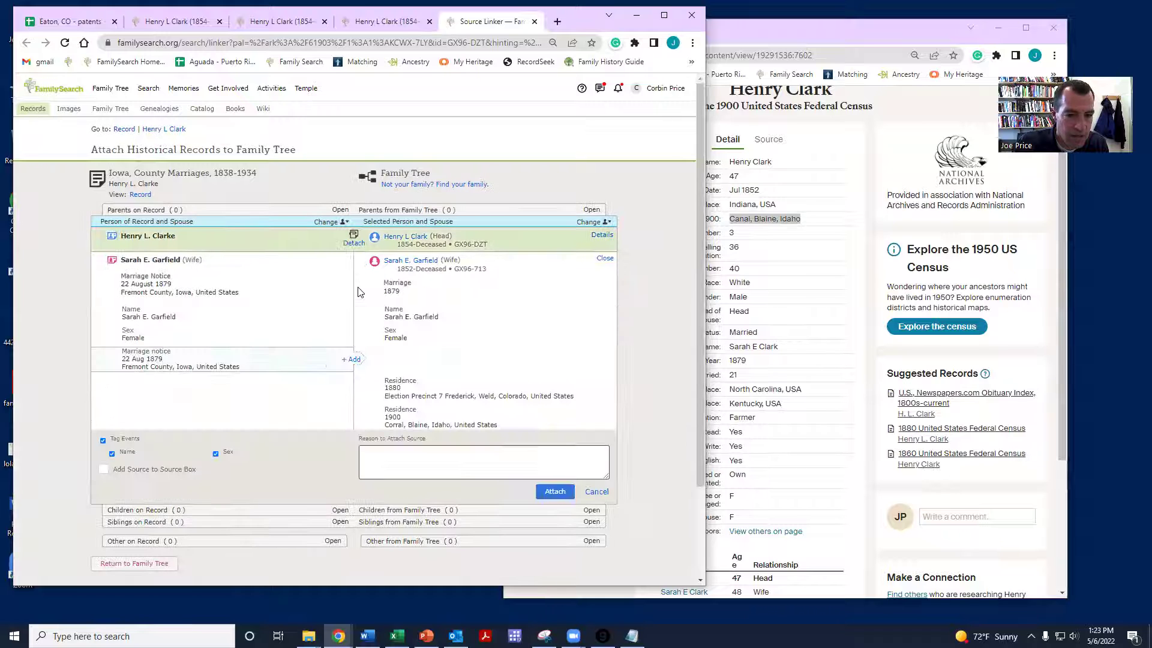
click(355, 363)
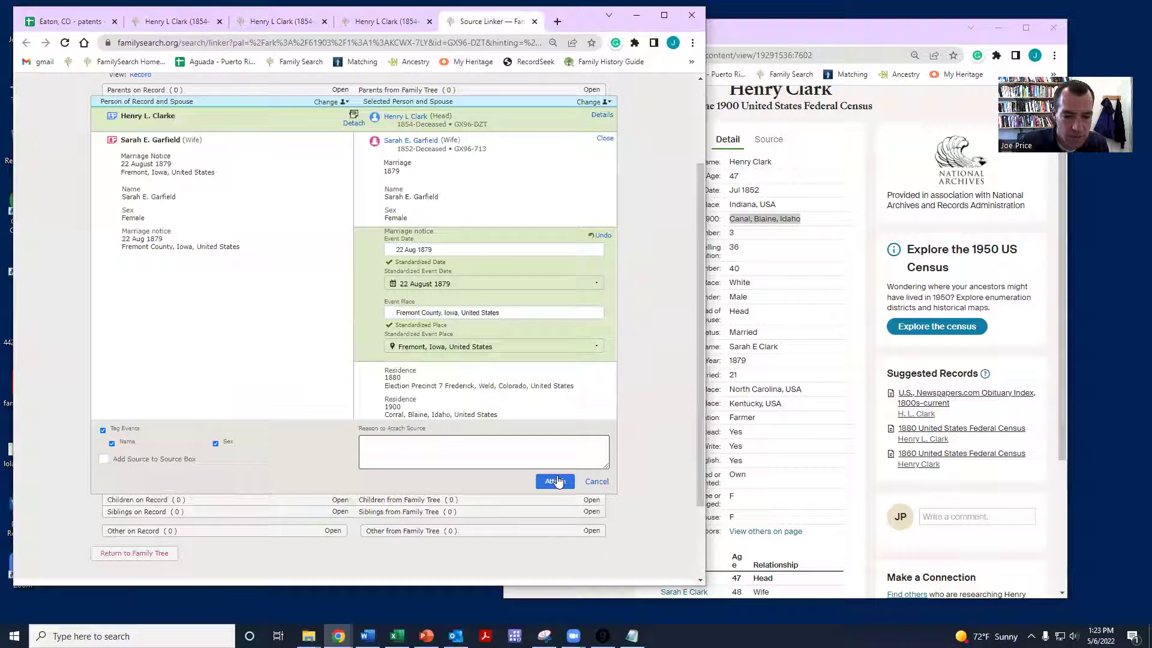
click(553, 481)
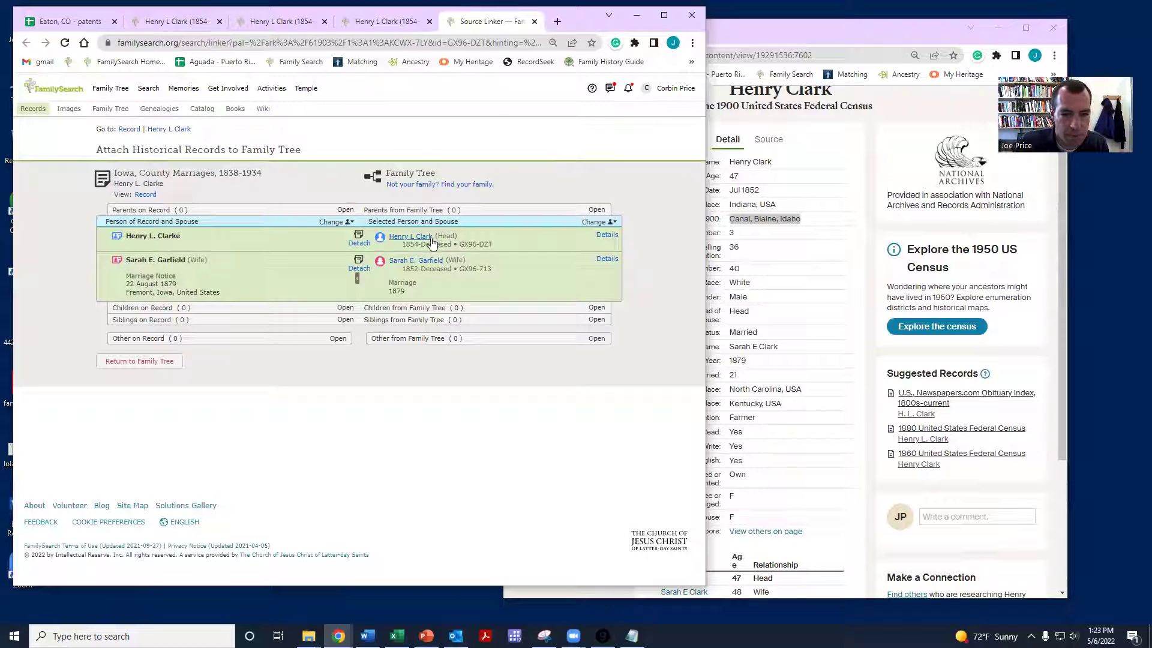
click(182, 129)
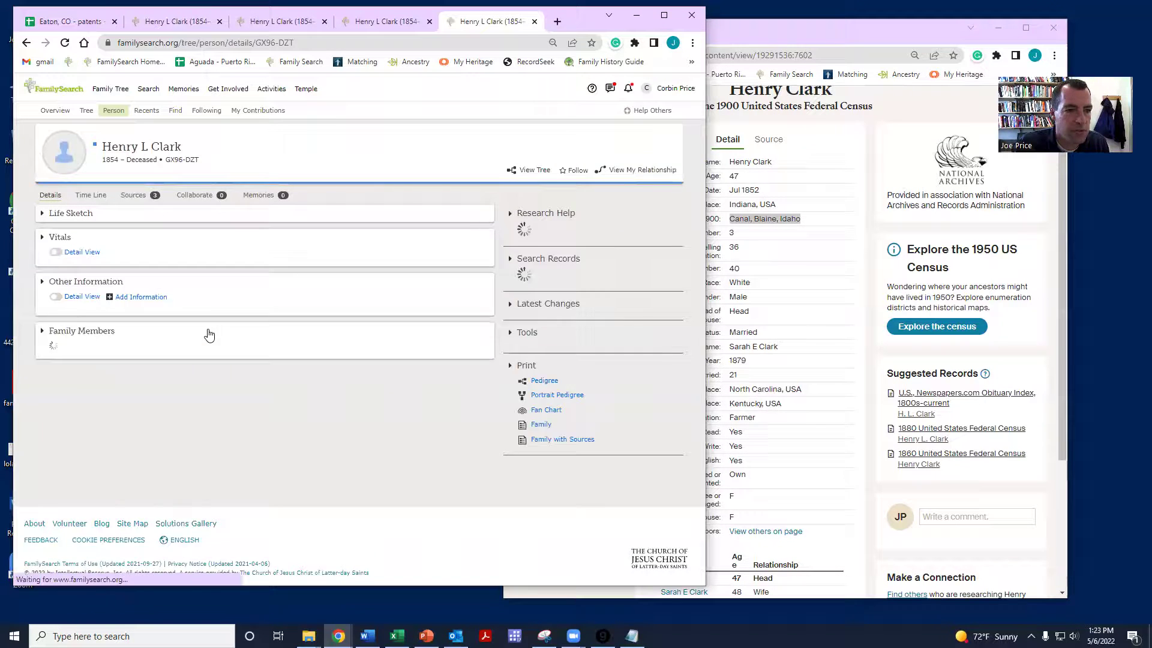
Step: Check Henry's 1900 census source for his birth date
click(128, 195)
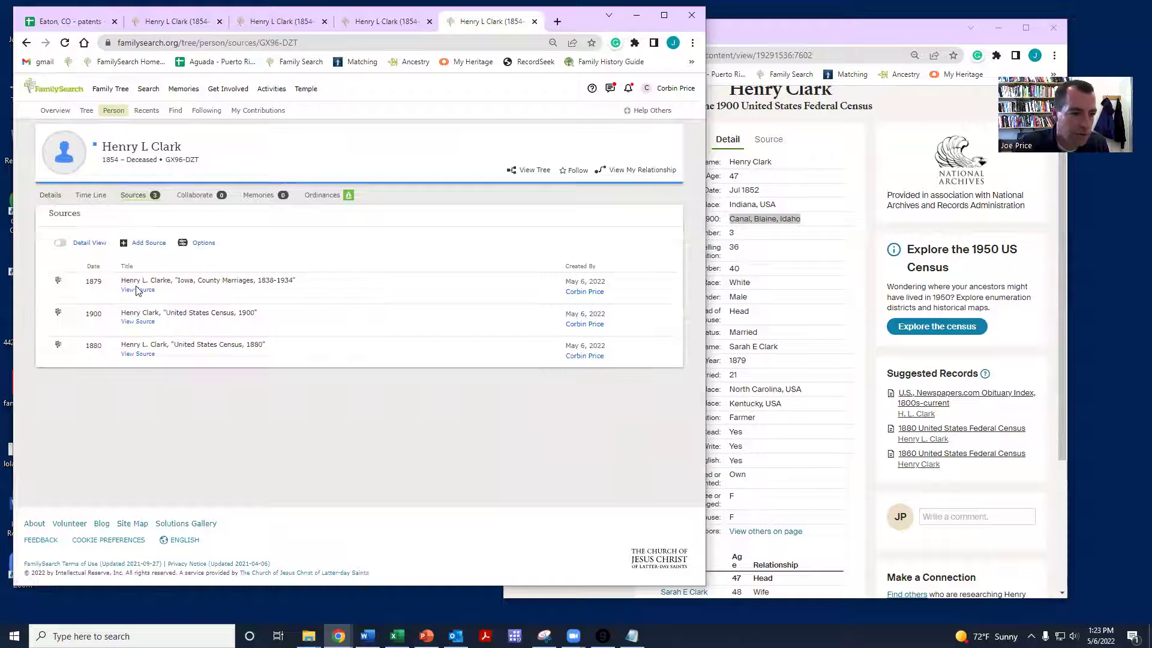
click(146, 313)
scroll(282, 390, down, 3)
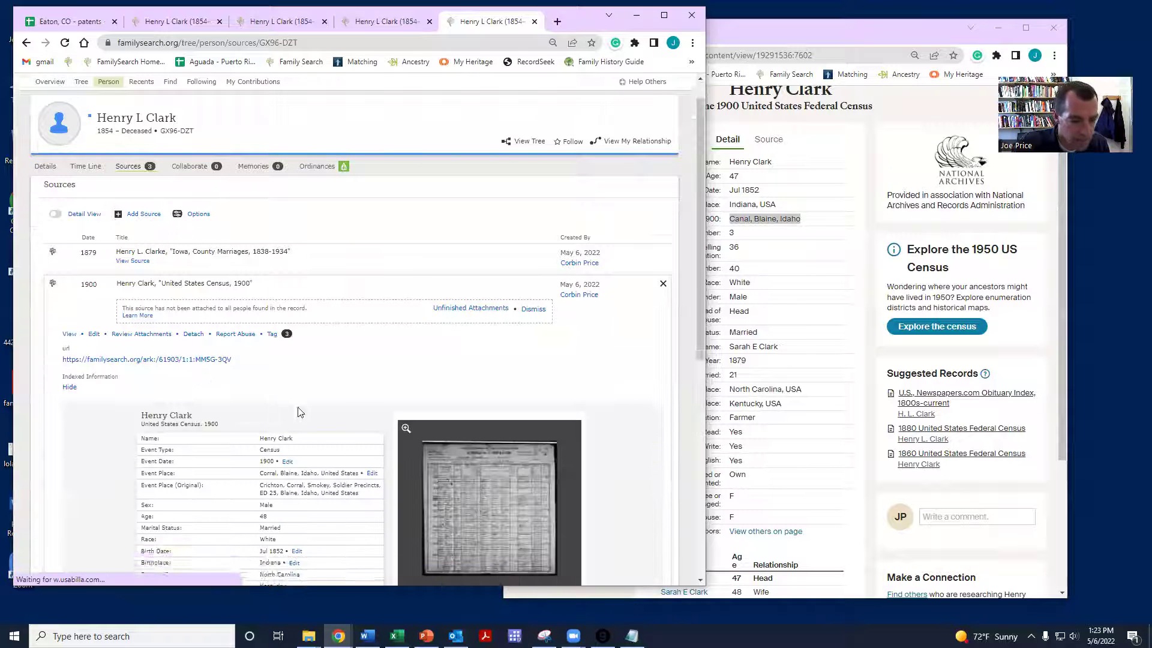
scroll(262, 401, up, 10)
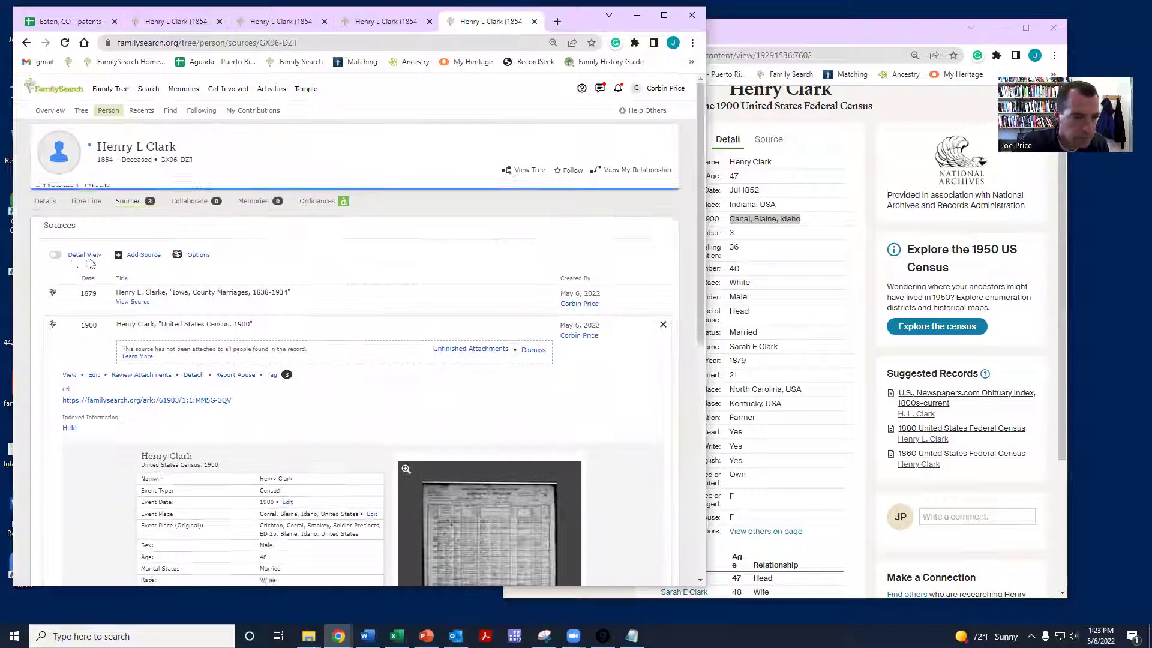
click(45, 195)
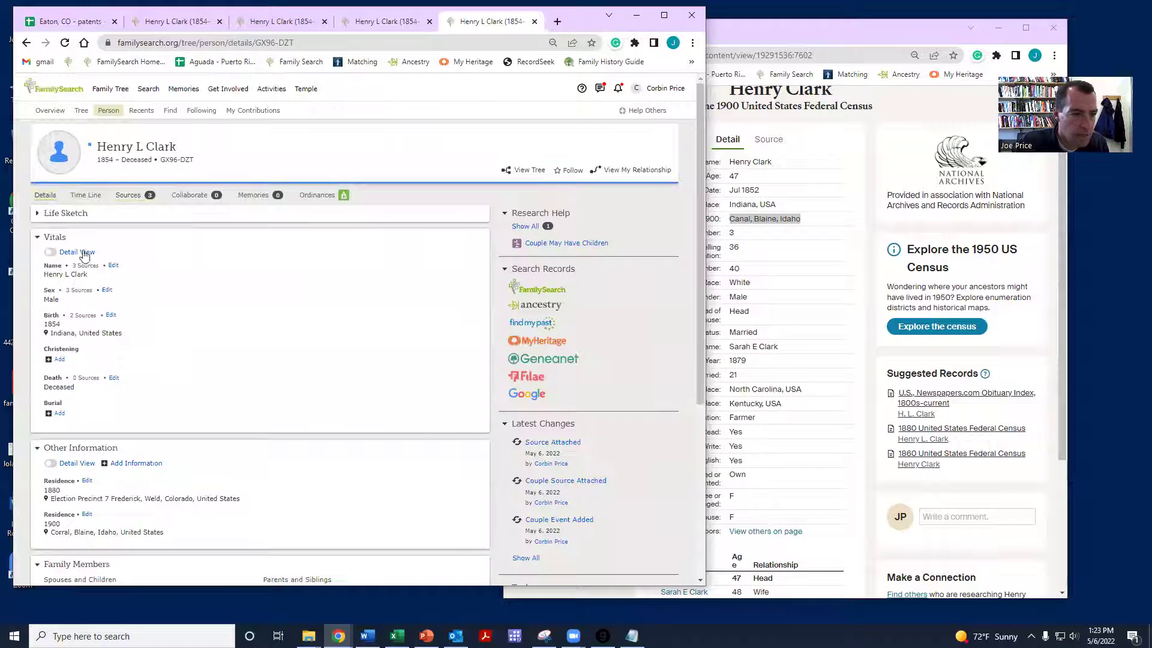
Step: Change Henry L Clark's birth date to July 1852
click(111, 315)
text(Jul 1852)
click(180, 327)
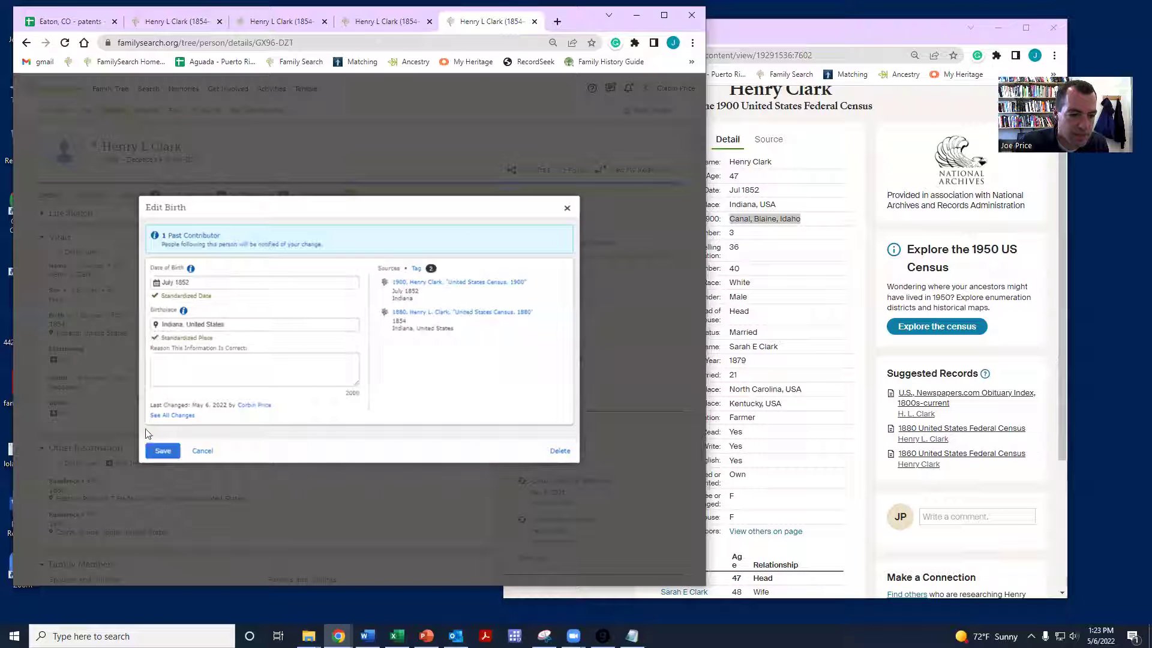
click(160, 451)
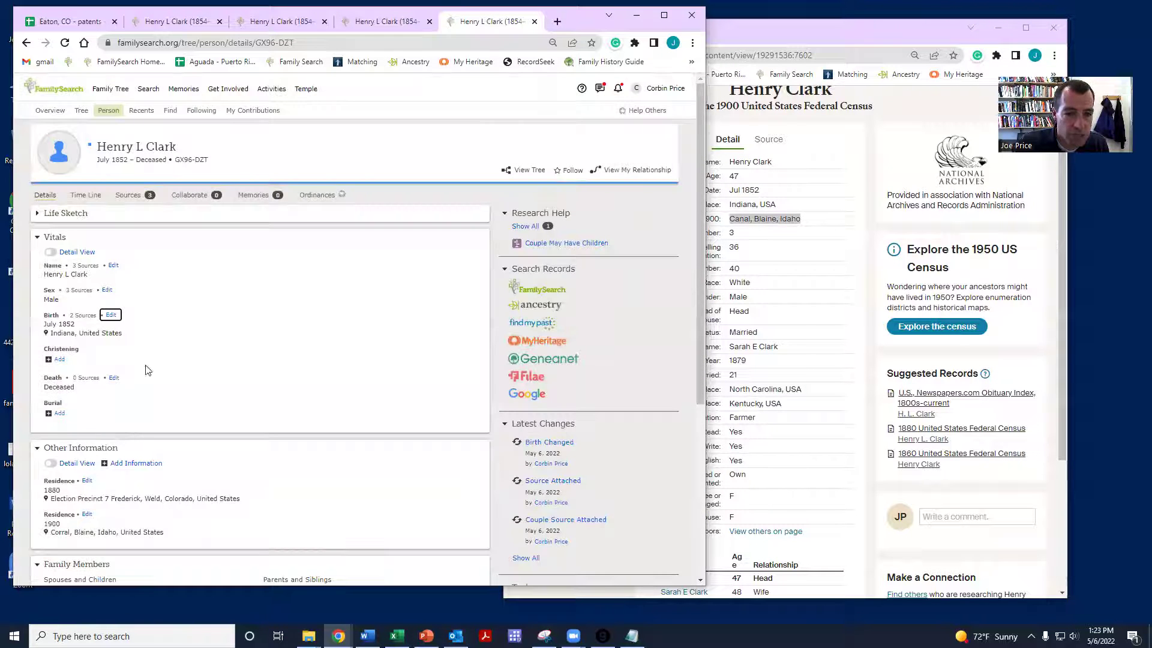
Step: Launch an Ancestry records search for Henry L Clark
scroll(226, 318, down, 3)
scroll(205, 342, up, 3)
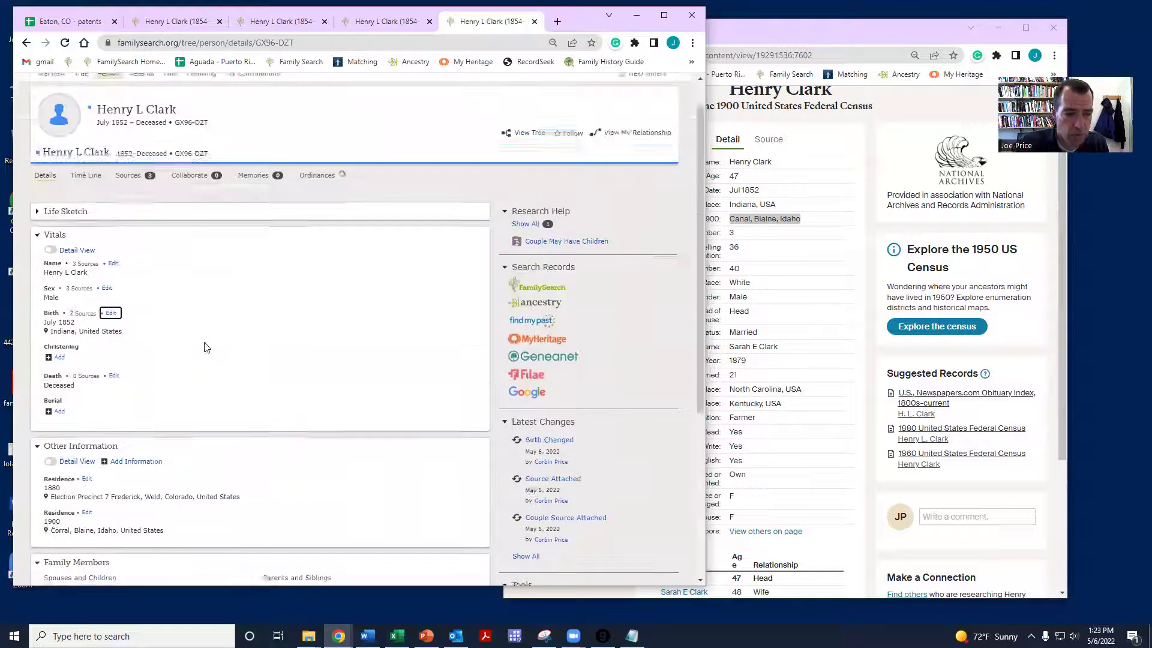
click(541, 306)
Step: Run the Henry L Clark search in Ancestry and open the first 1900 census record
drag(573, 31, 810, 33)
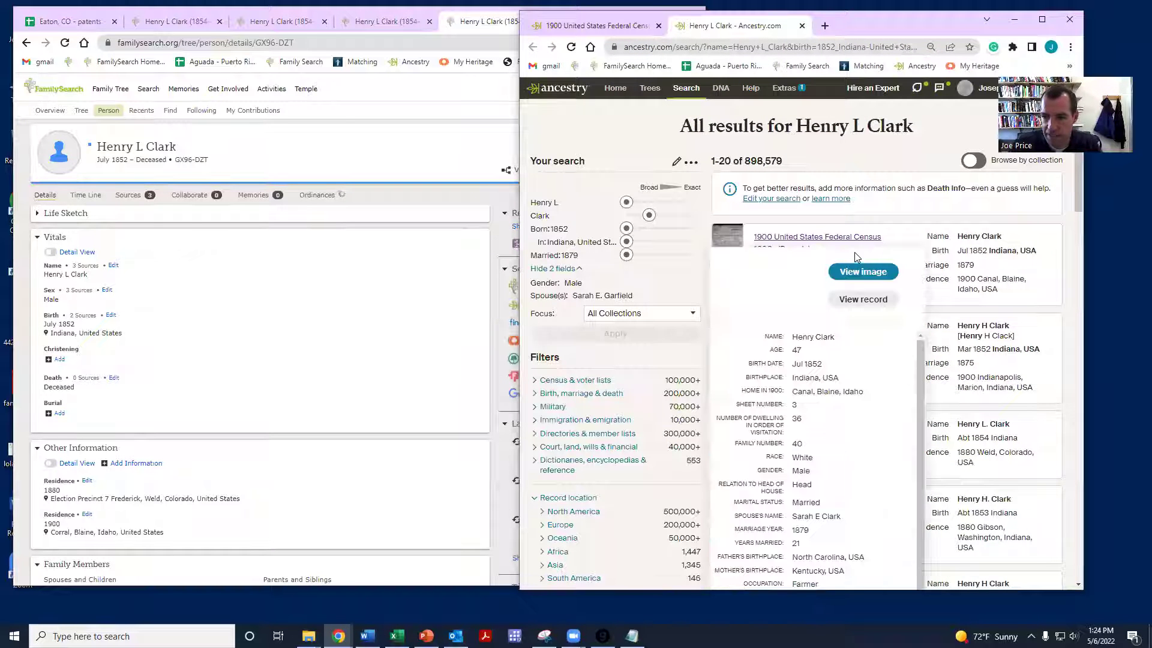
scroll(971, 280, down, 2)
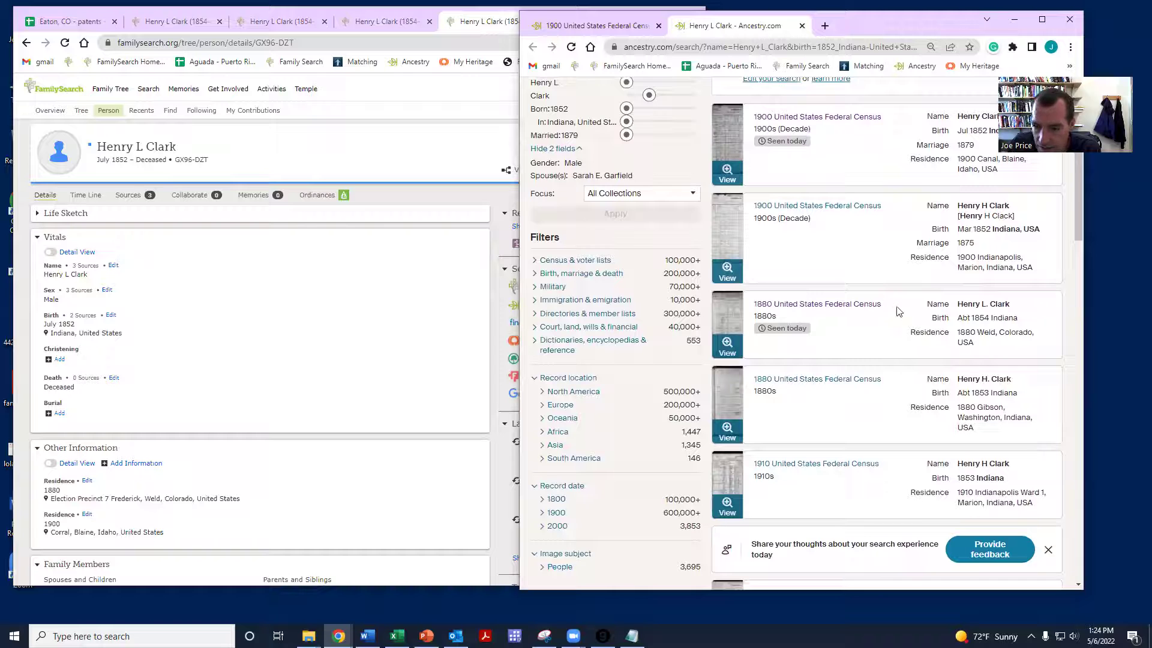
scroll(903, 354, down, 2)
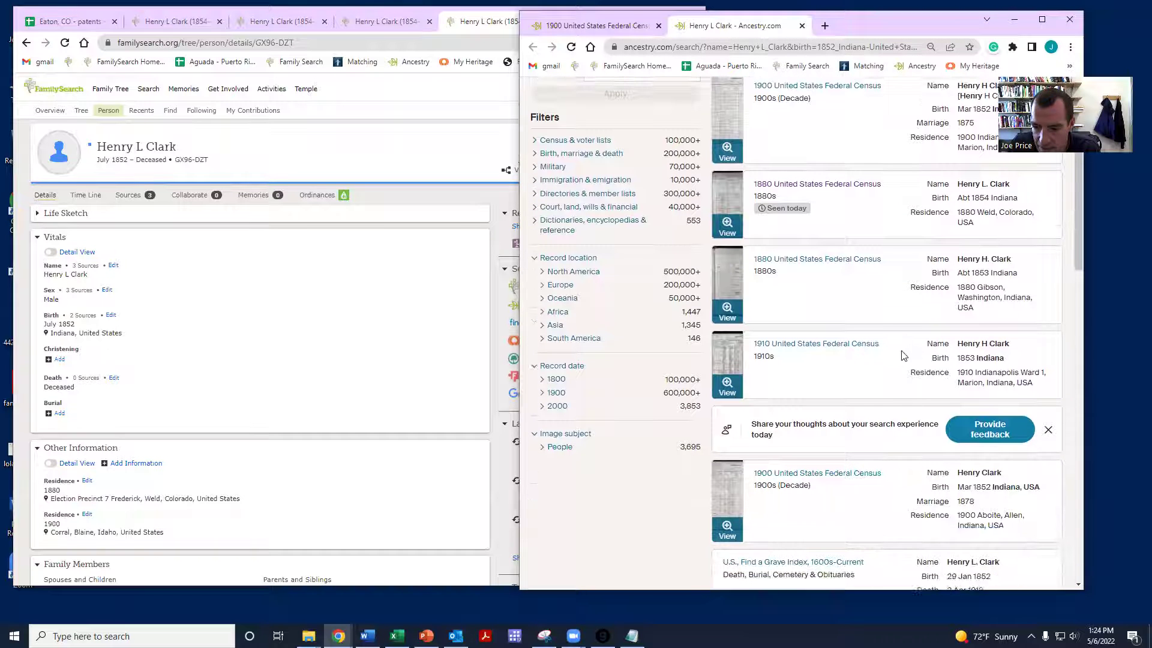
scroll(903, 354, down, 1)
scroll(903, 356, up, 2)
scroll(903, 356, up, 5)
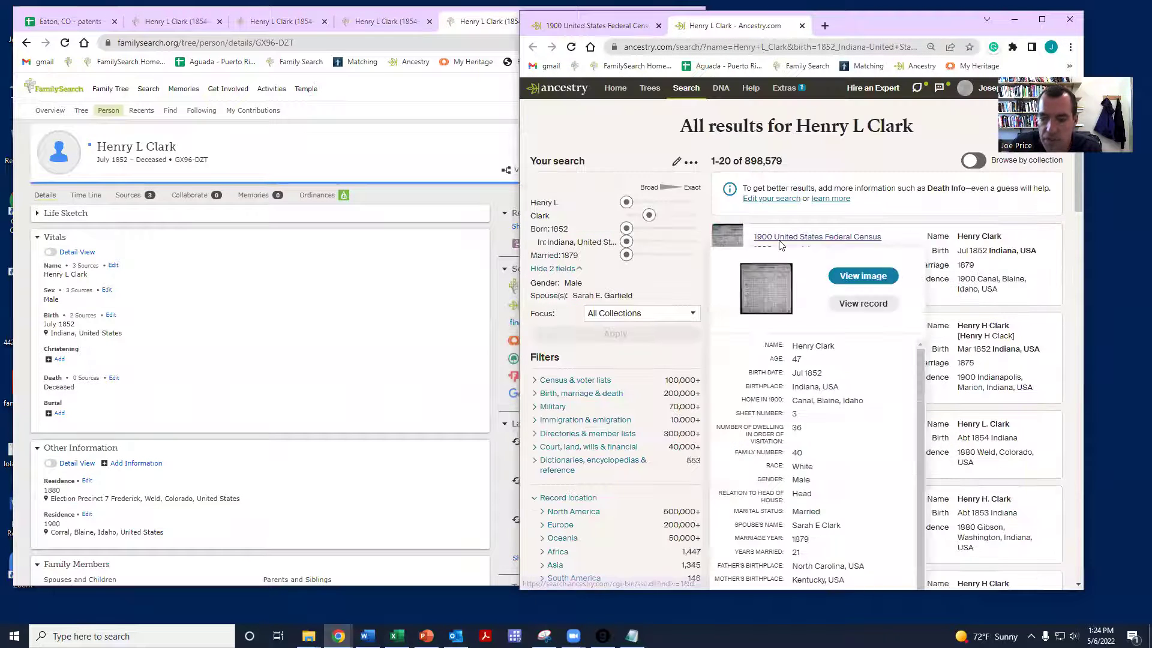
click(782, 239)
scroll(852, 336, down, 1)
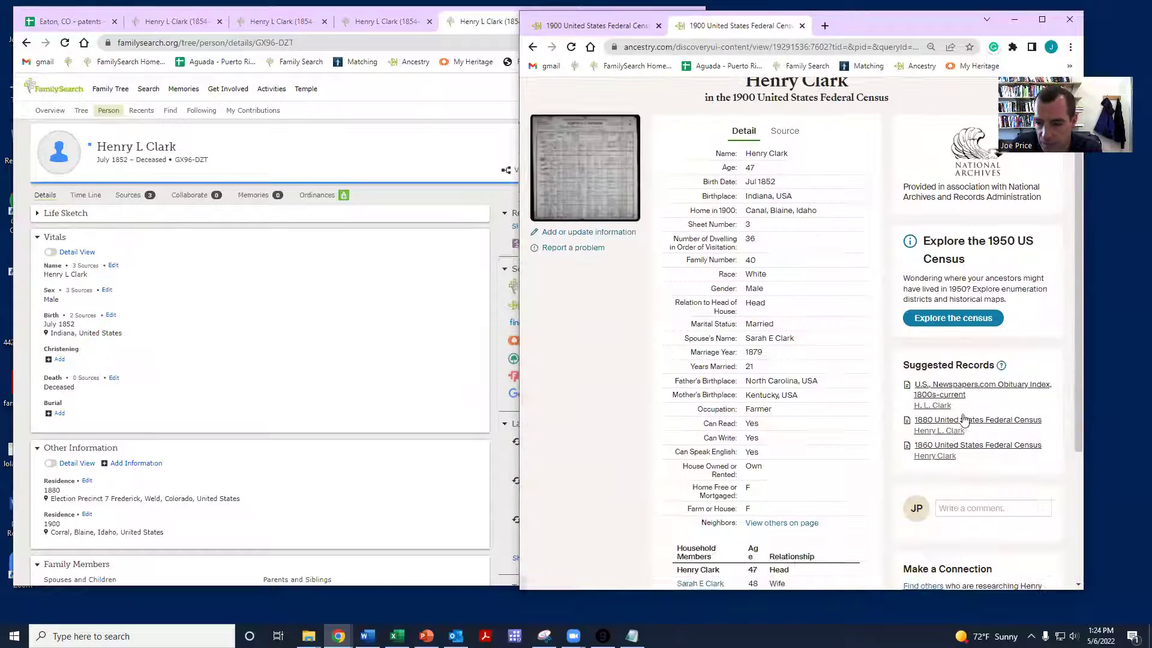
scroll(934, 444, down, 3)
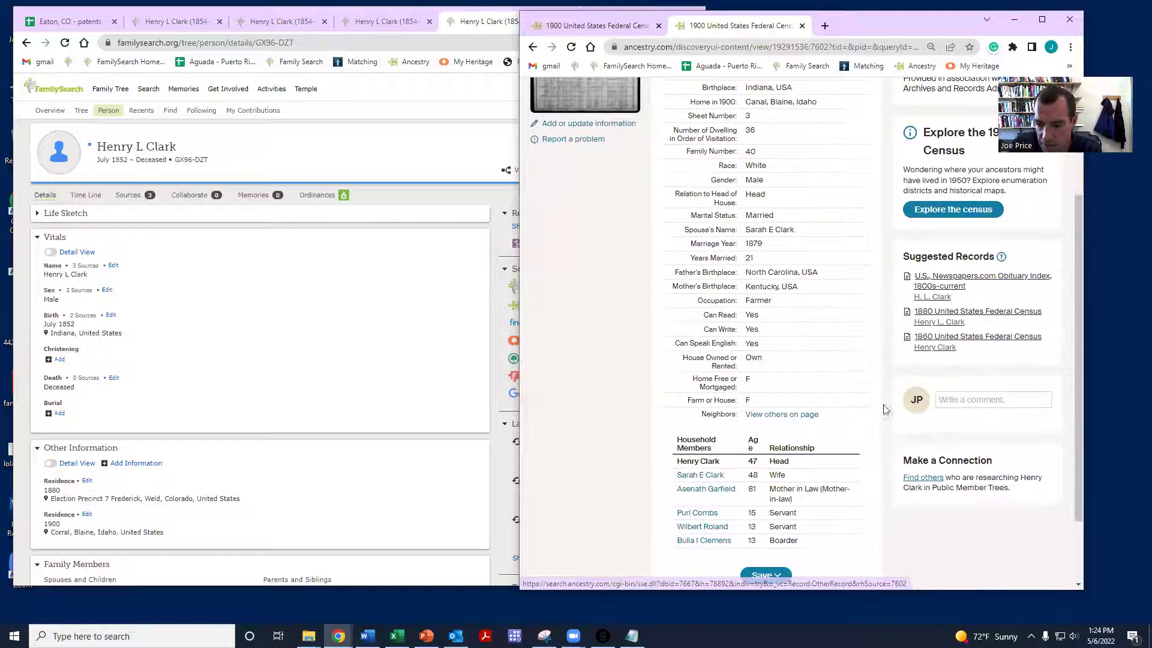
click(924, 408)
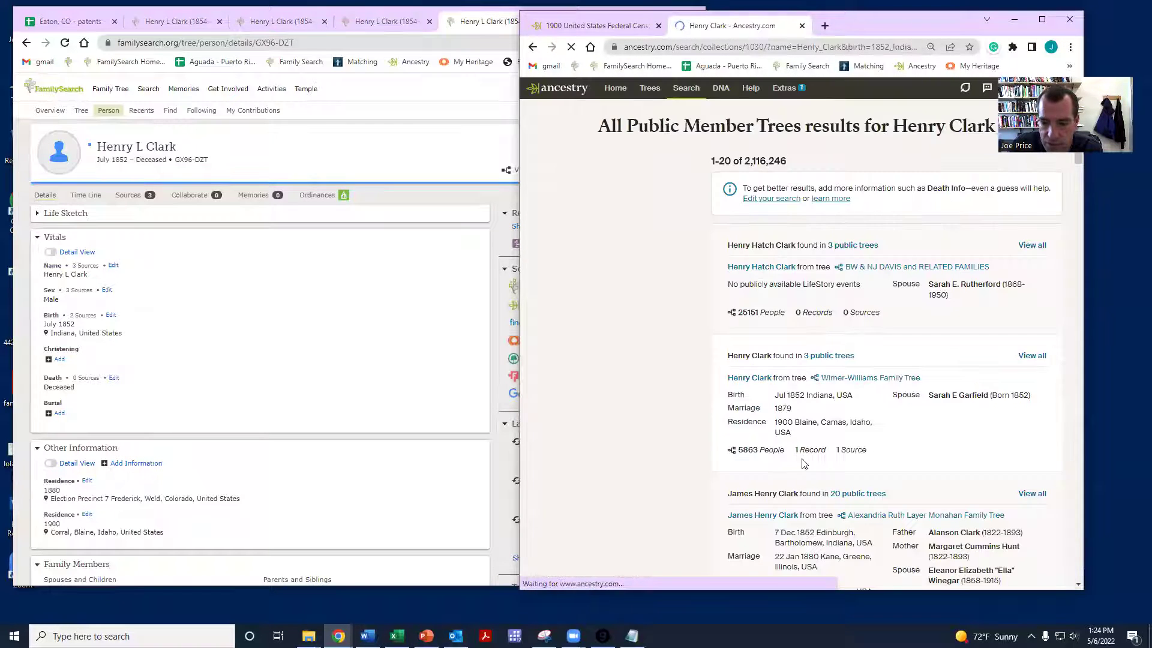
scroll(901, 329, down, 2)
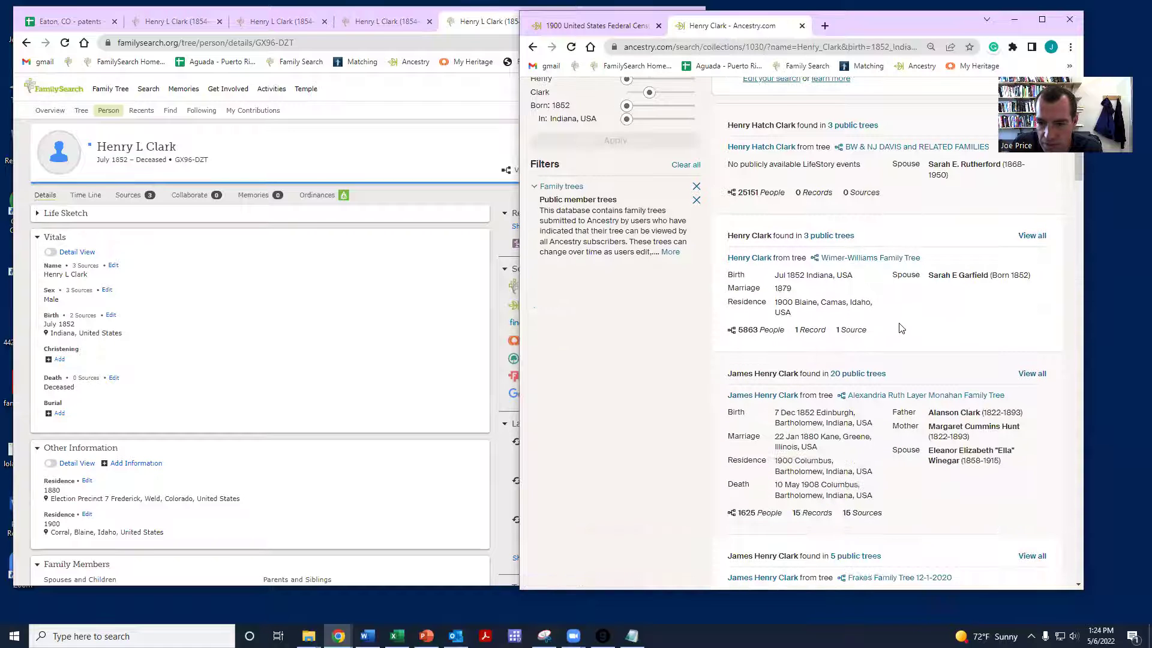
scroll(204, 328, down, 1)
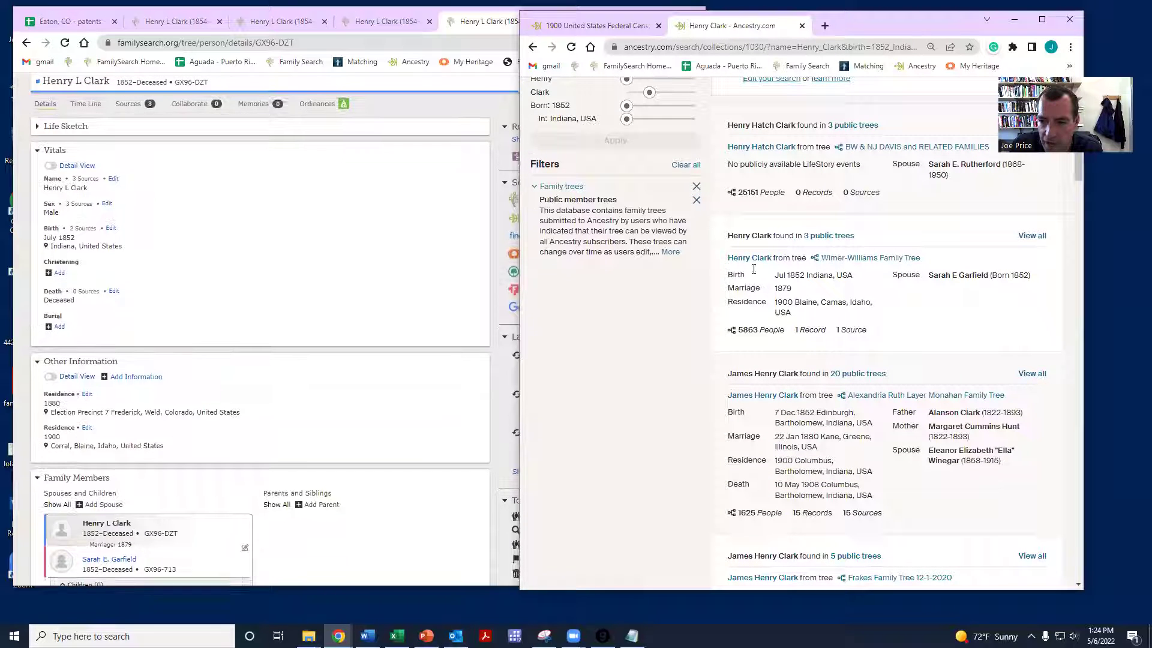
click(819, 239)
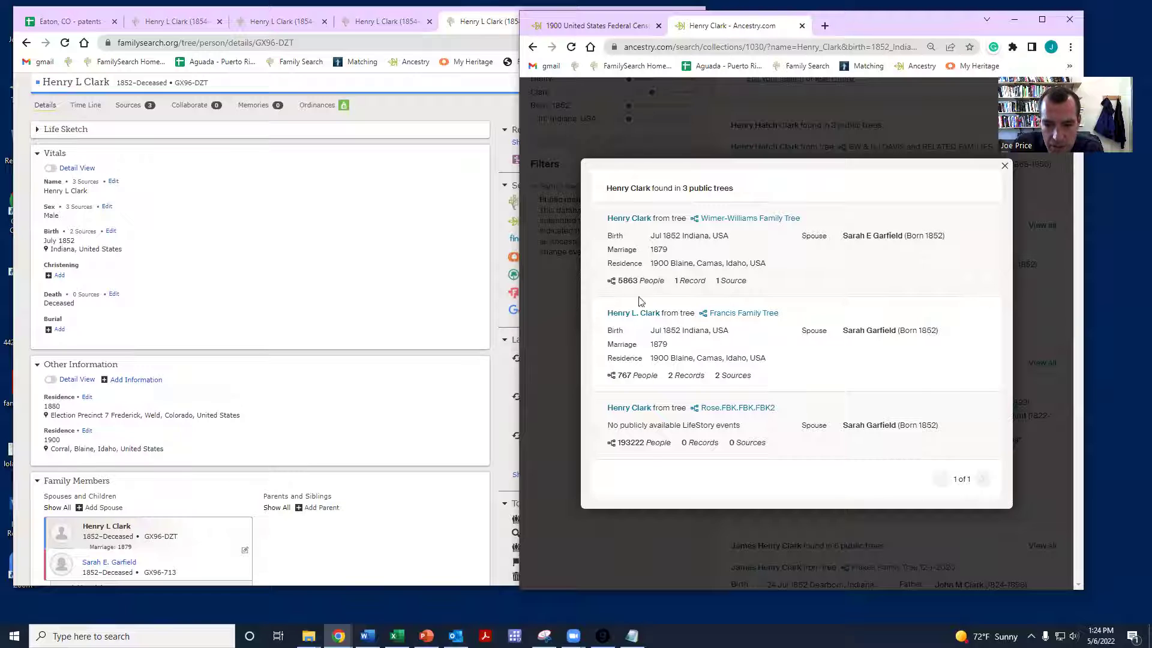
click(628, 220)
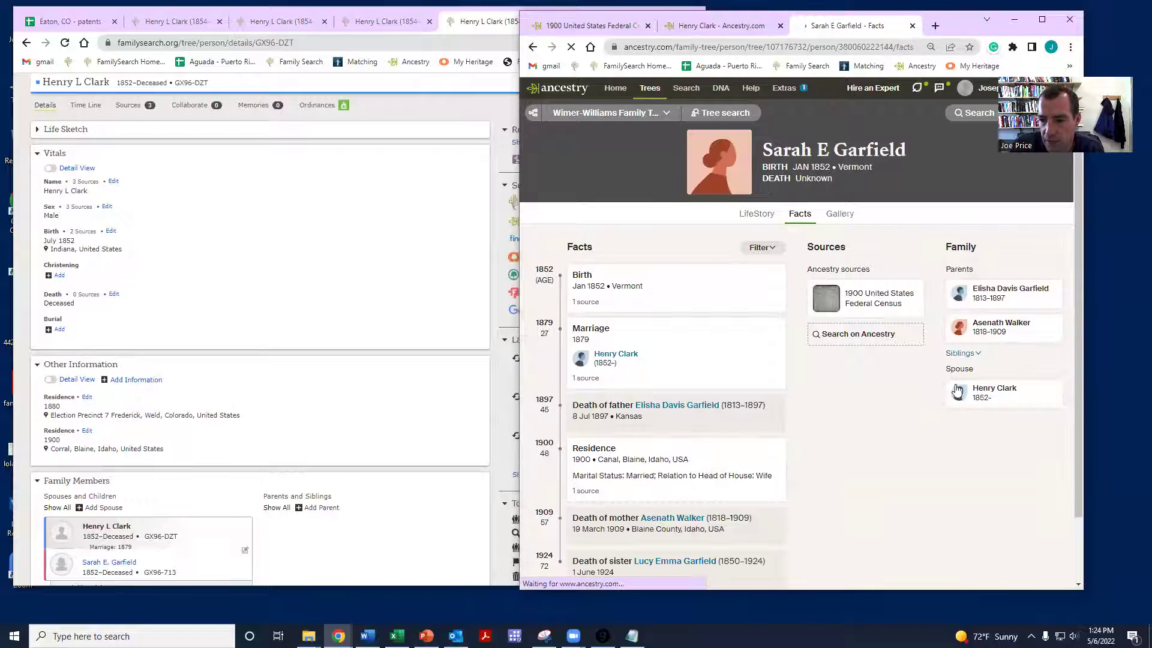
scroll(321, 260, down, 5)
click(120, 372)
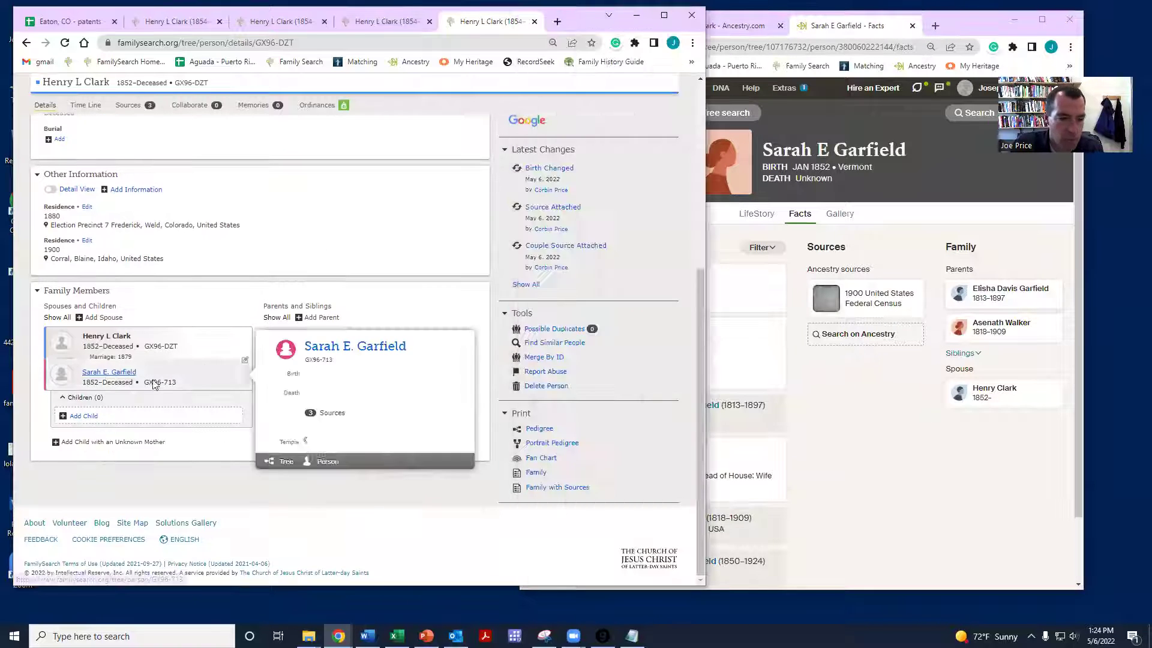
click(328, 461)
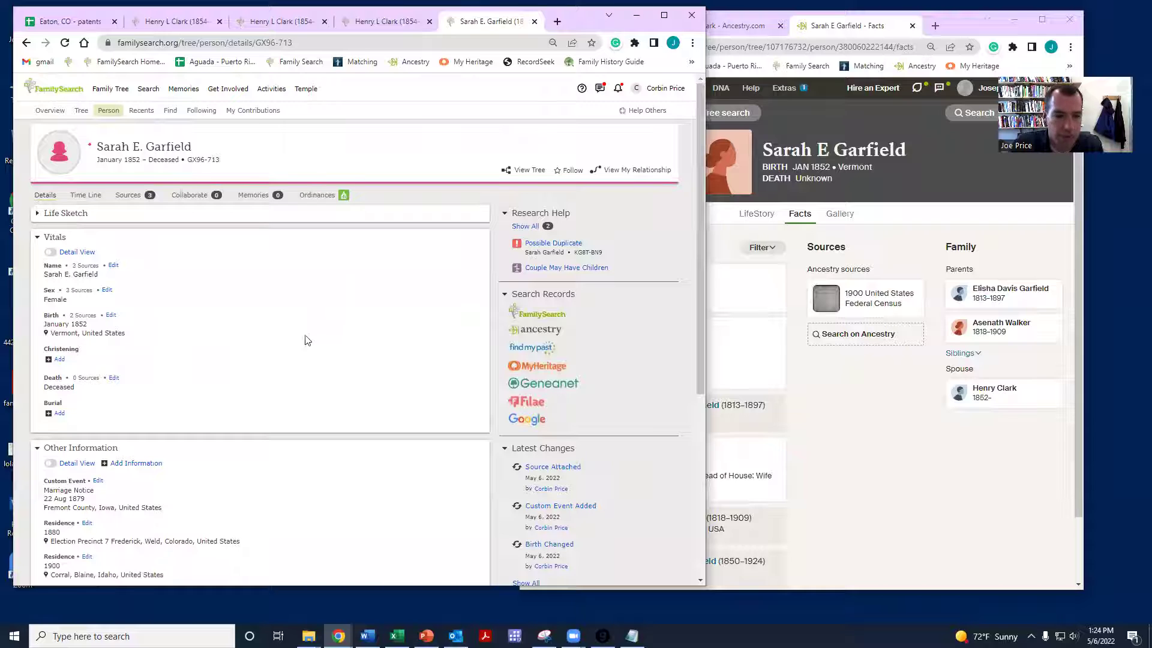
scroll(479, 220, down, 2)
scroll(543, 168, up, 1)
click(542, 161)
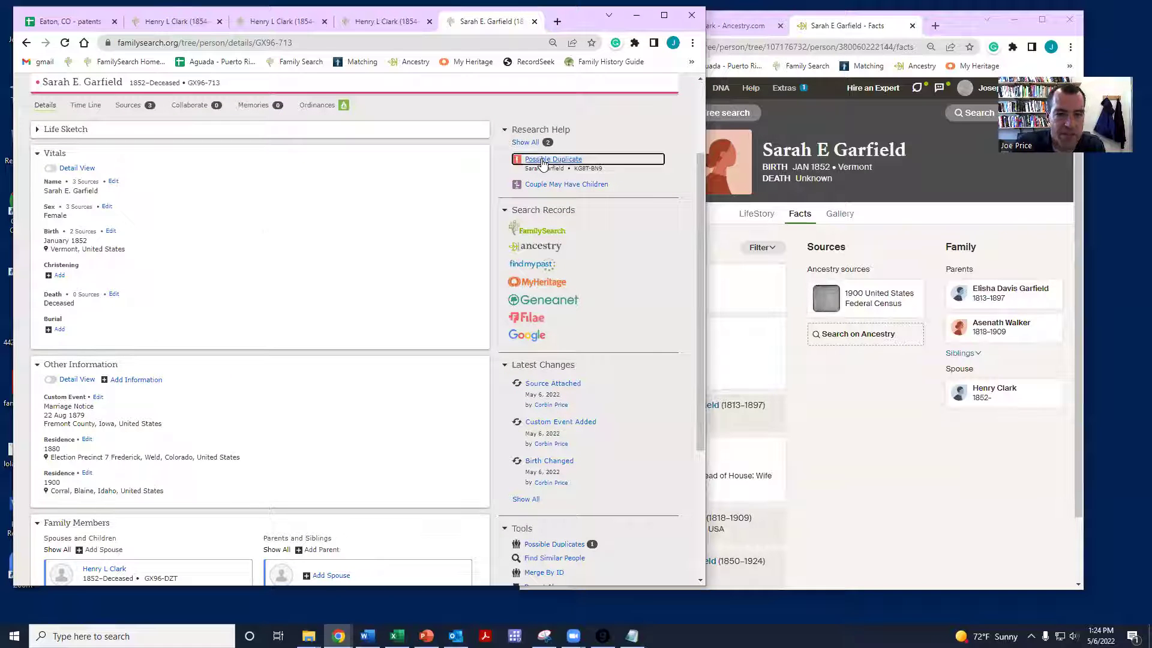
click(303, 217)
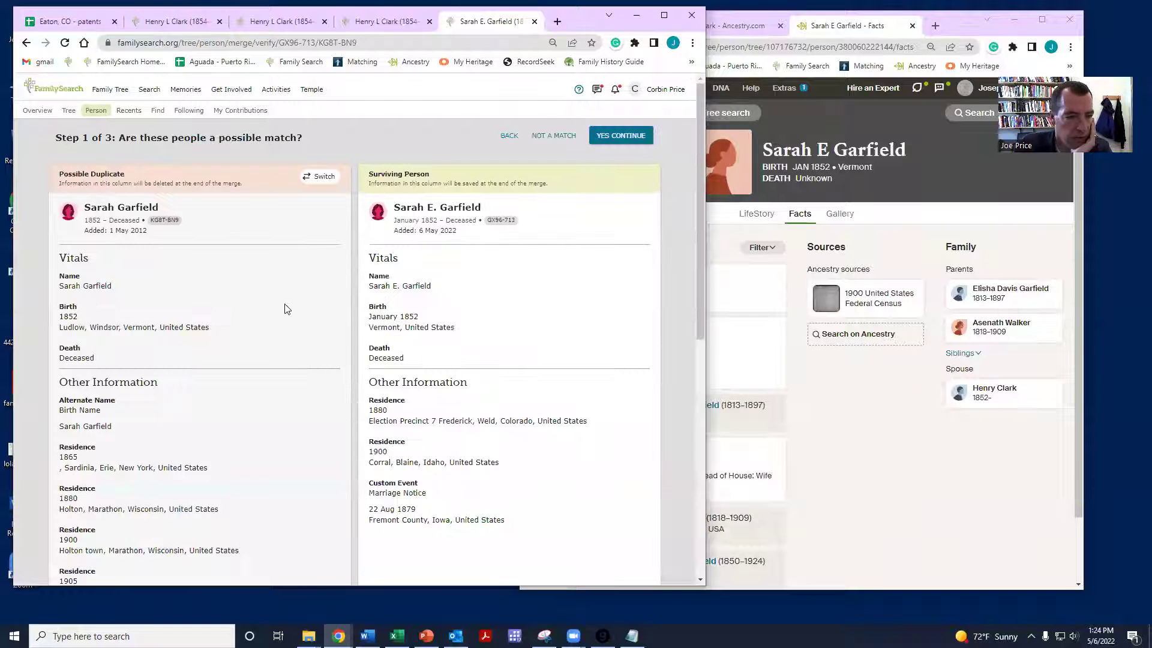
scroll(286, 305, down, 1)
scroll(231, 348, down, 3)
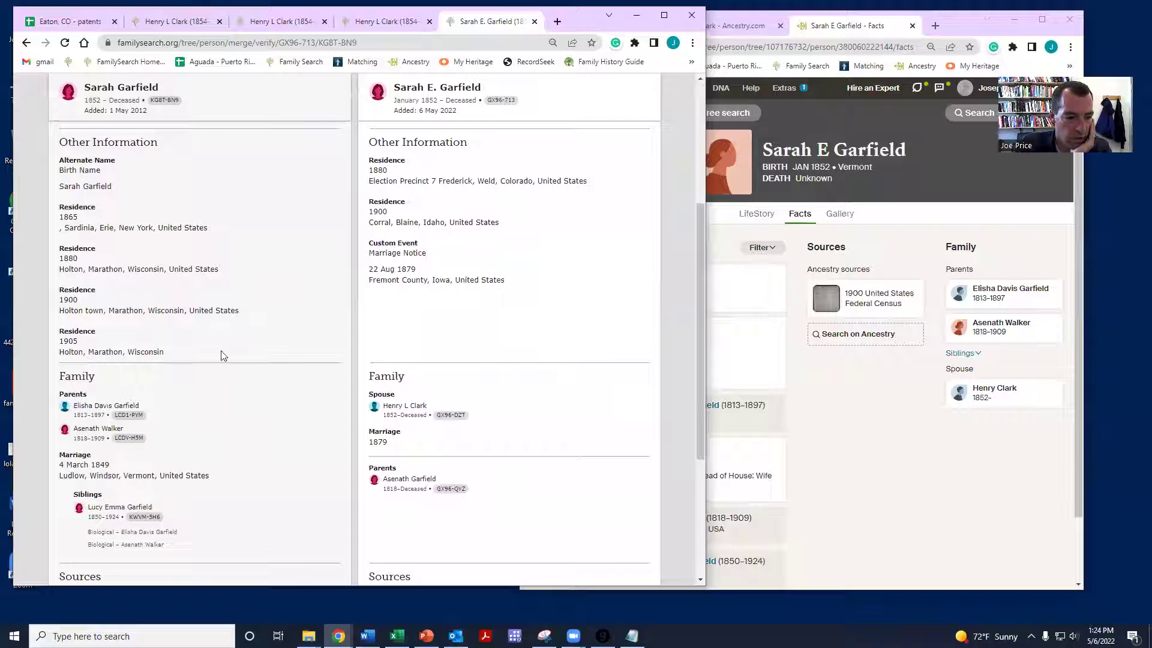
scroll(231, 373, up, 4)
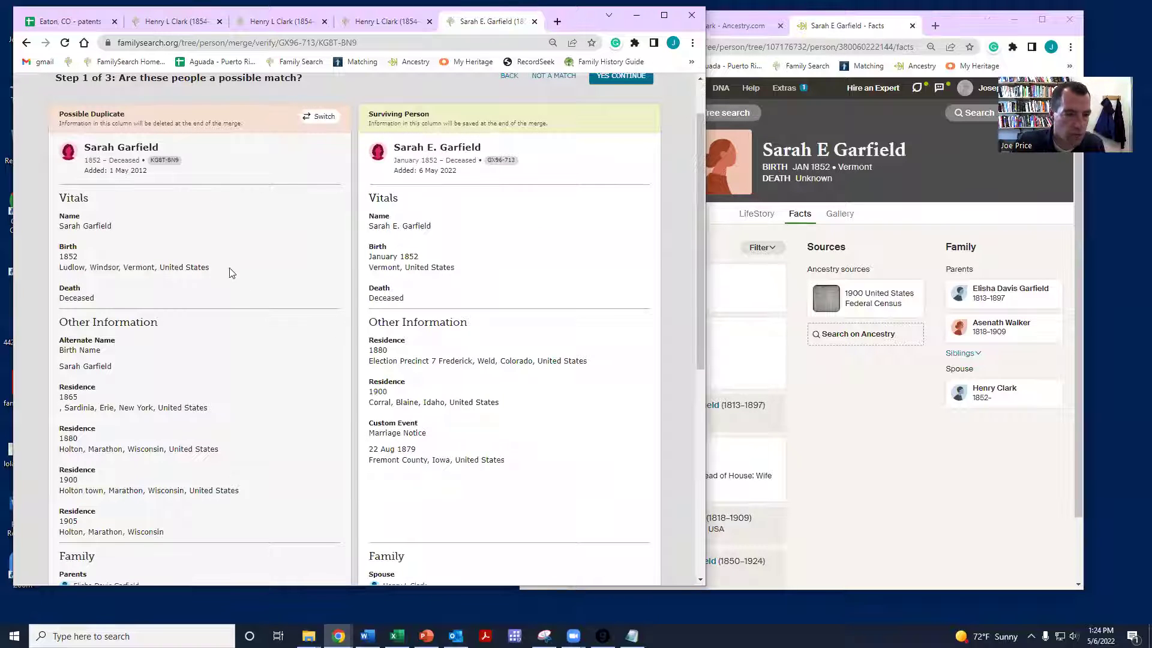
drag(231, 273, 59, 276)
key(ctrl+c)
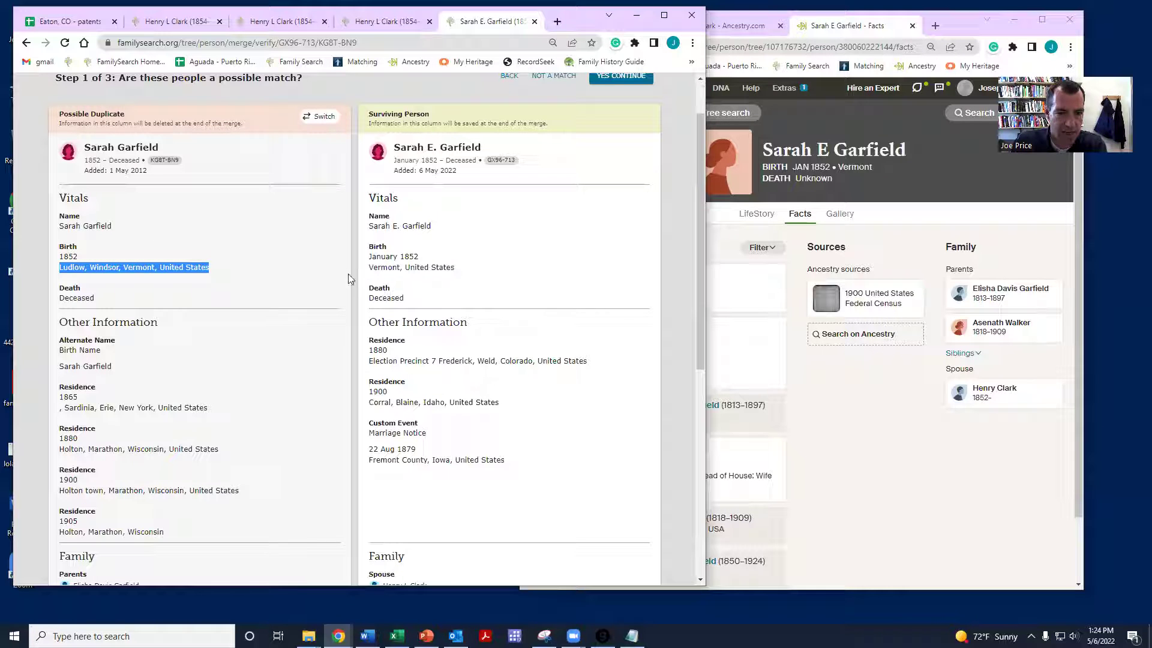
scroll(504, 316, down, 4)
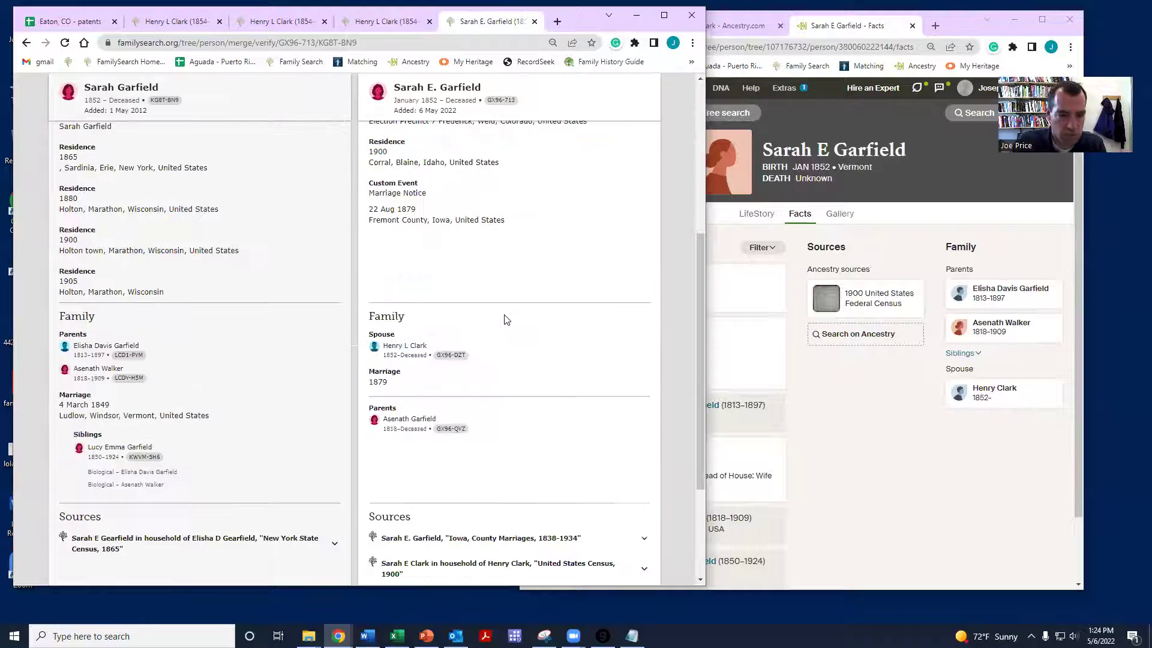
scroll(486, 342, up, 5)
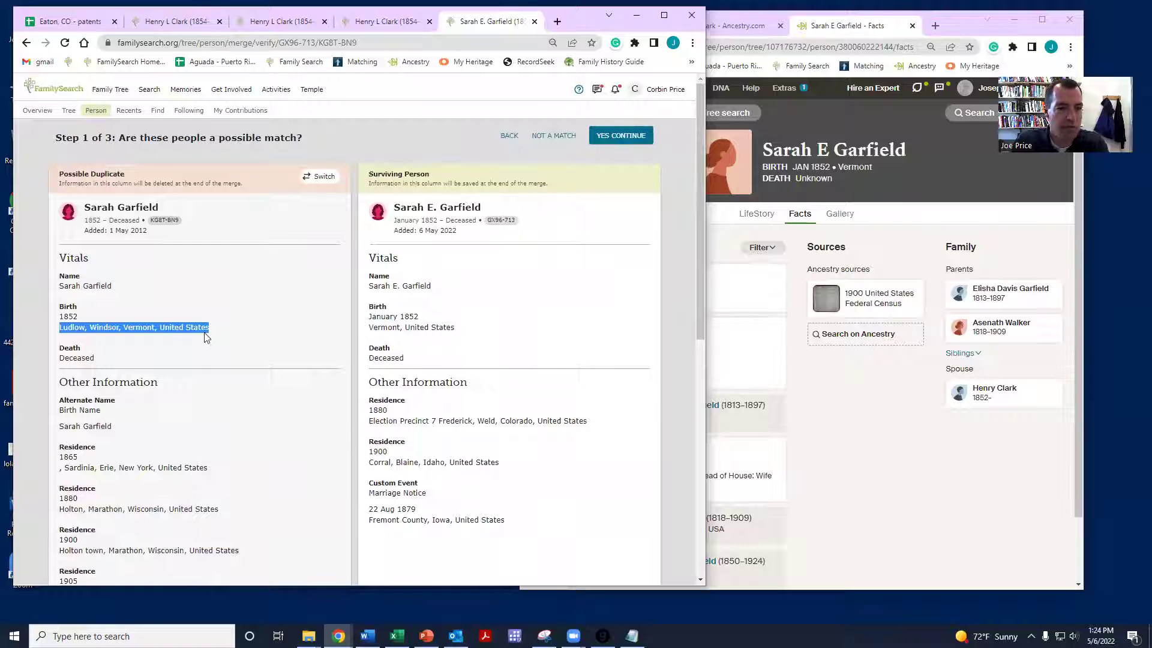
scroll(599, 342, down, 5)
Step: Confirm the match and finish the merge using the first suggested reason
click(621, 477)
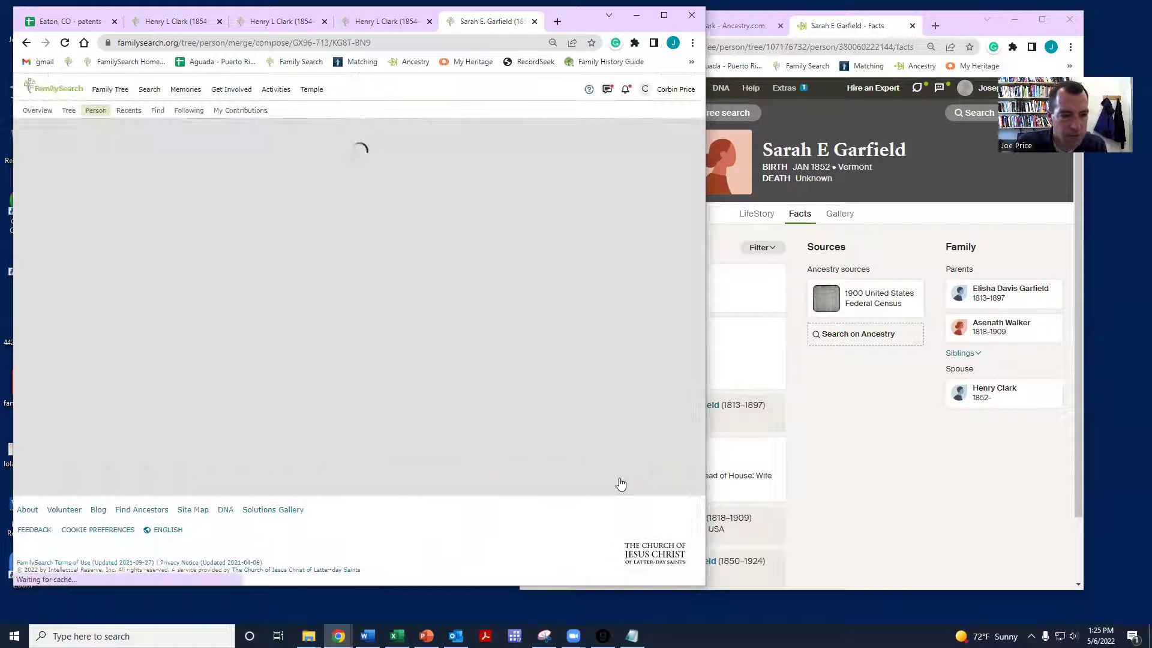
scroll(561, 429, down, 15)
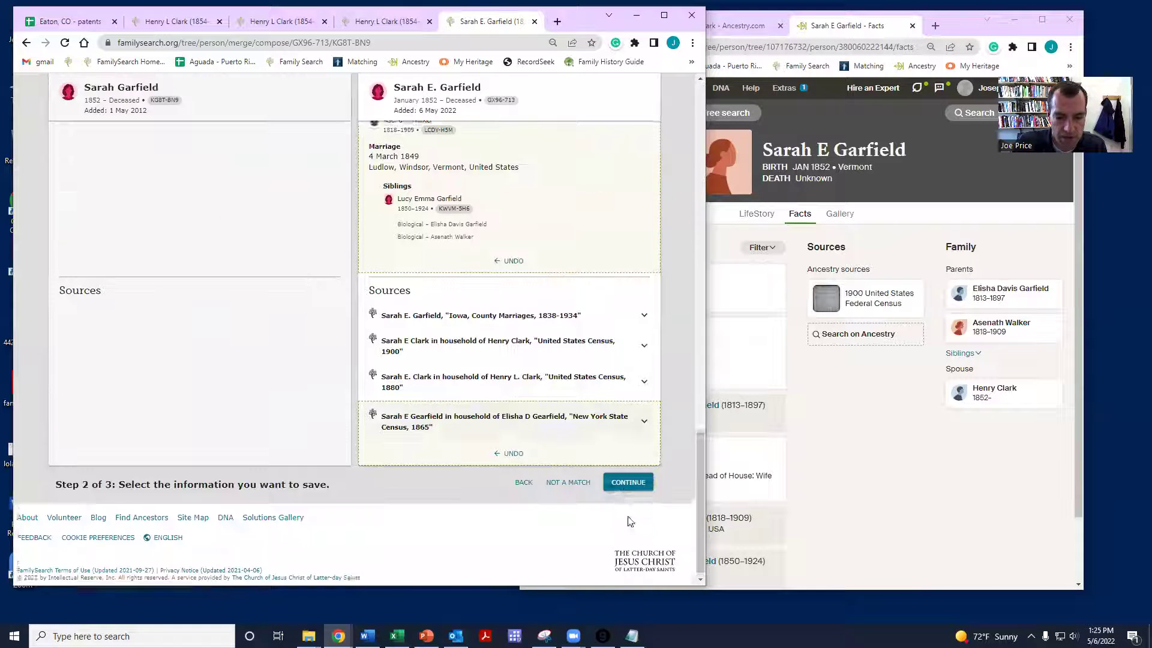
click(628, 482)
click(76, 323)
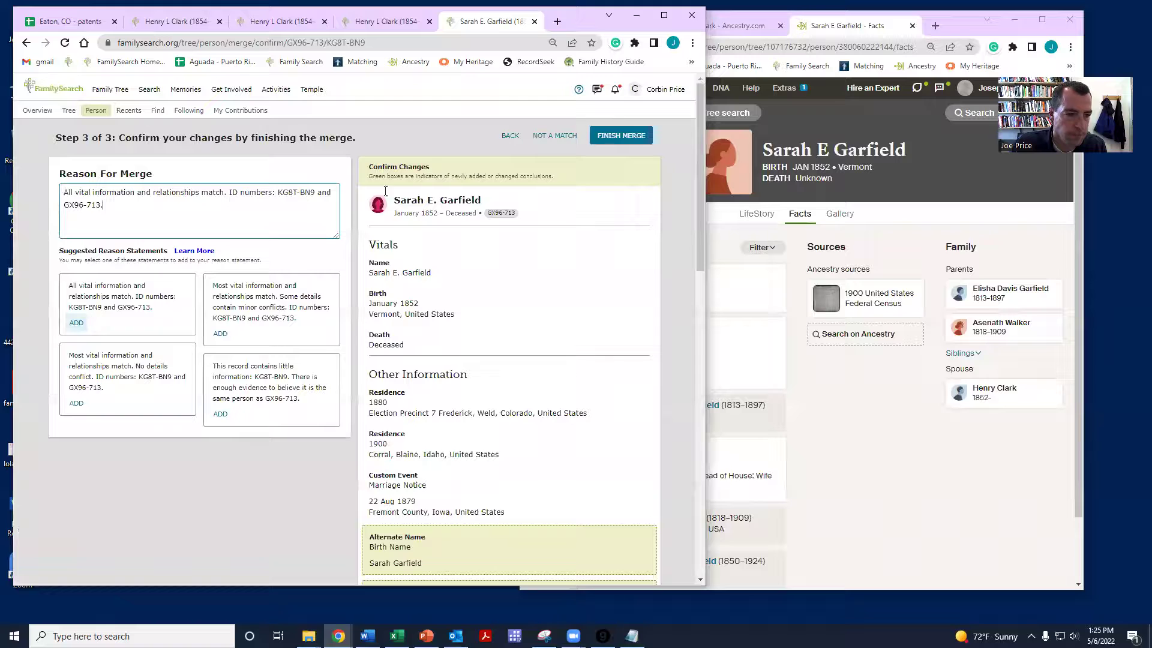
click(612, 137)
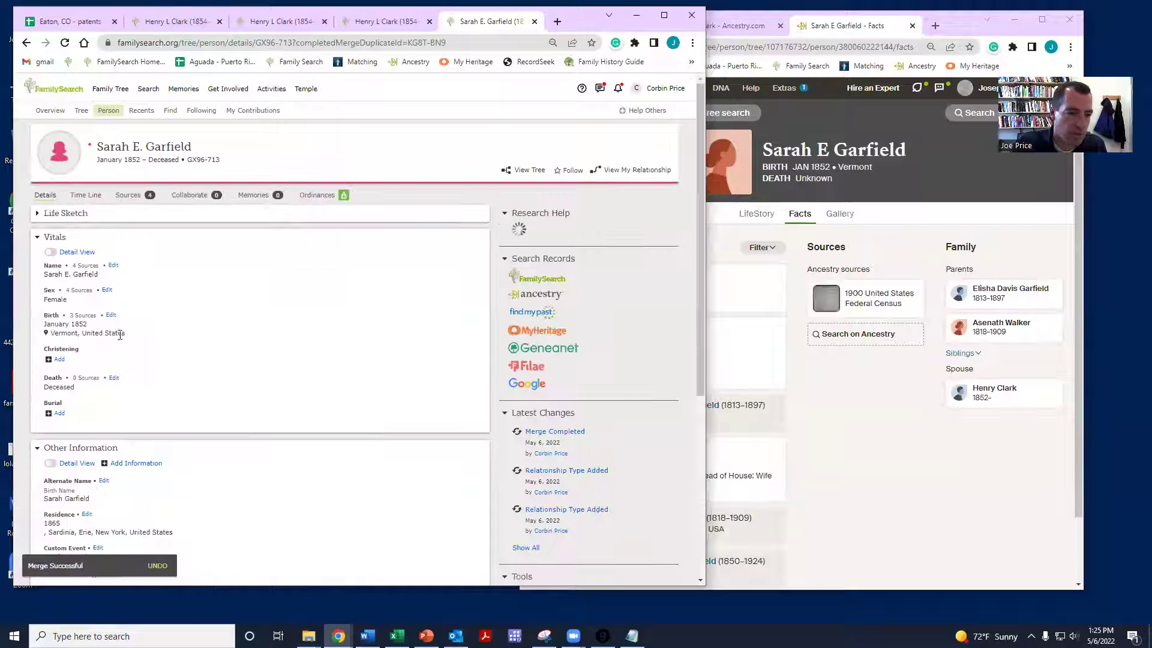
Step: Set Sarah's birthplace to the standardized Ludlow, Windsor, Vermont, United States
click(118, 327)
key(ctrl+v)
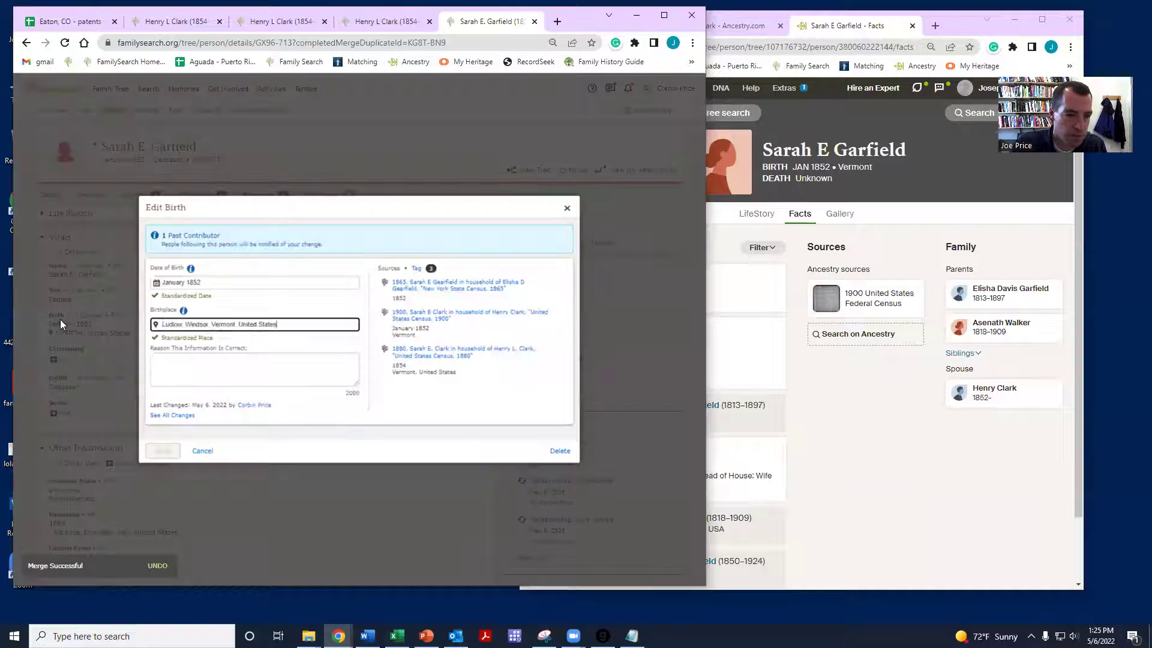
click(180, 344)
click(163, 451)
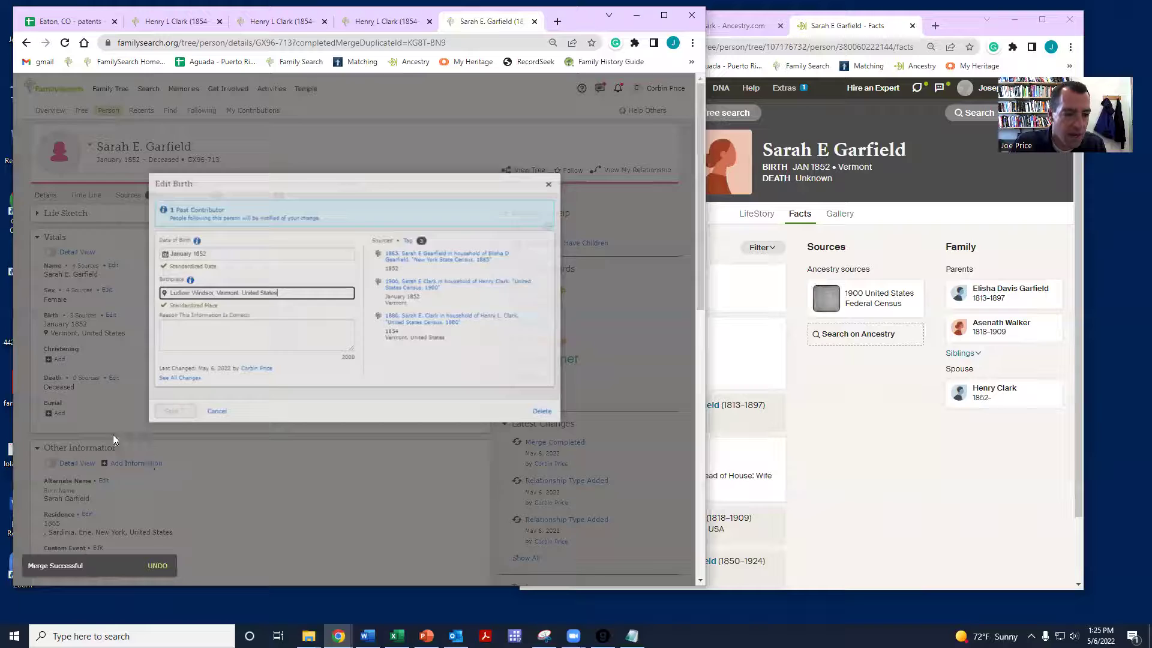
scroll(333, 399, down, 10)
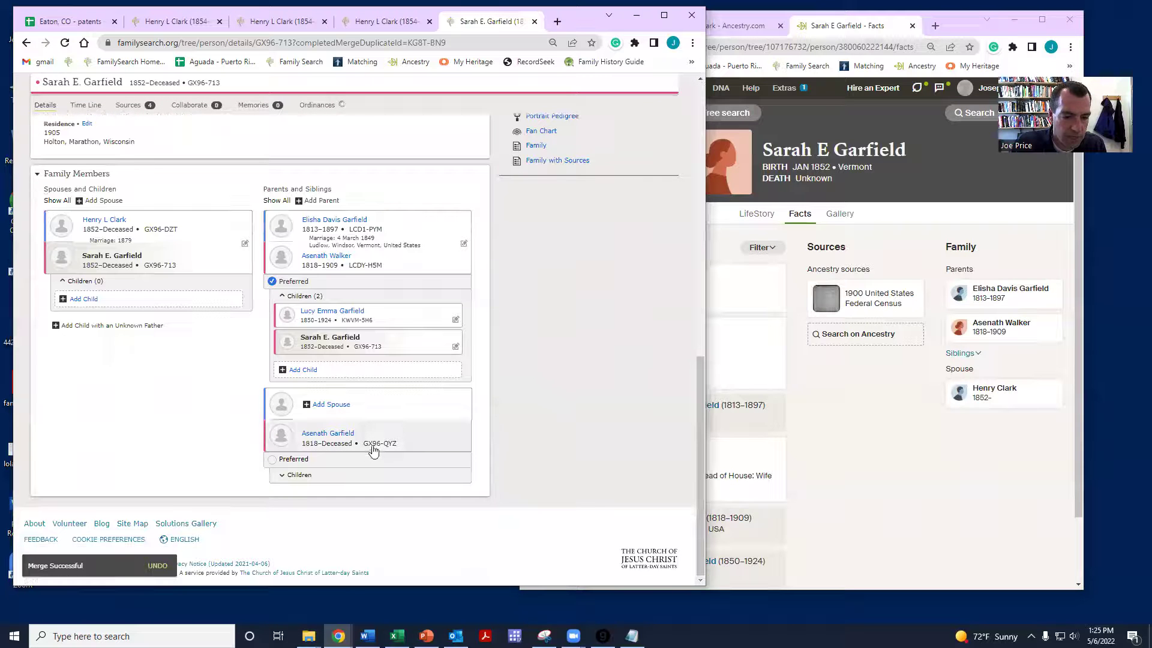
mouse_move(326, 257)
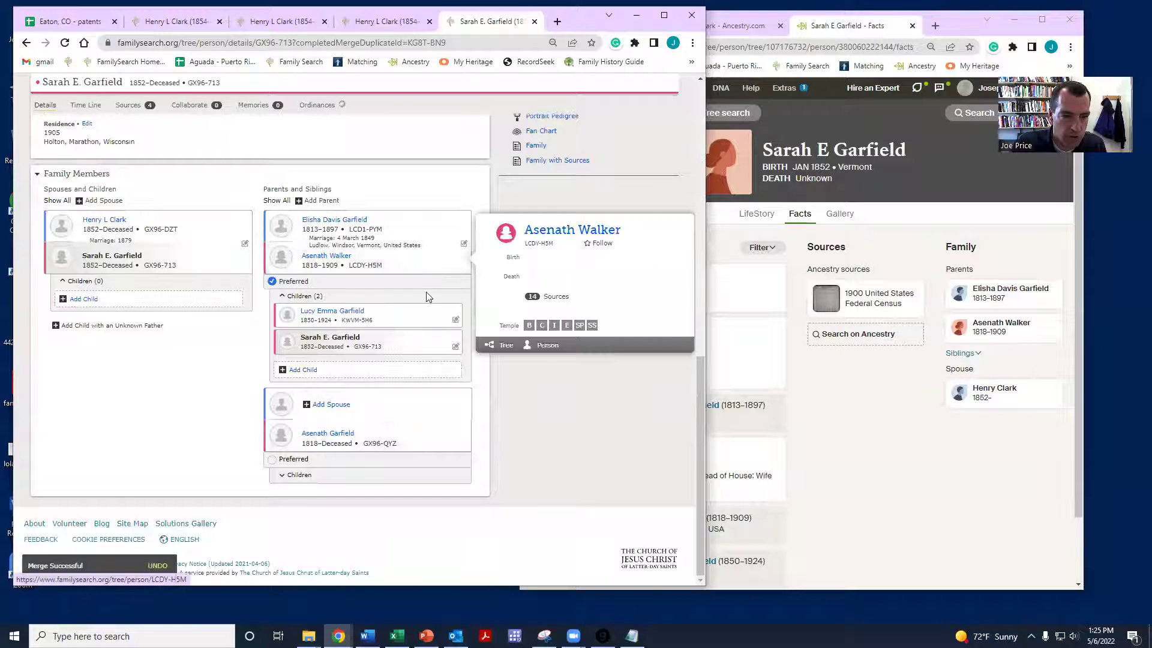
click(547, 346)
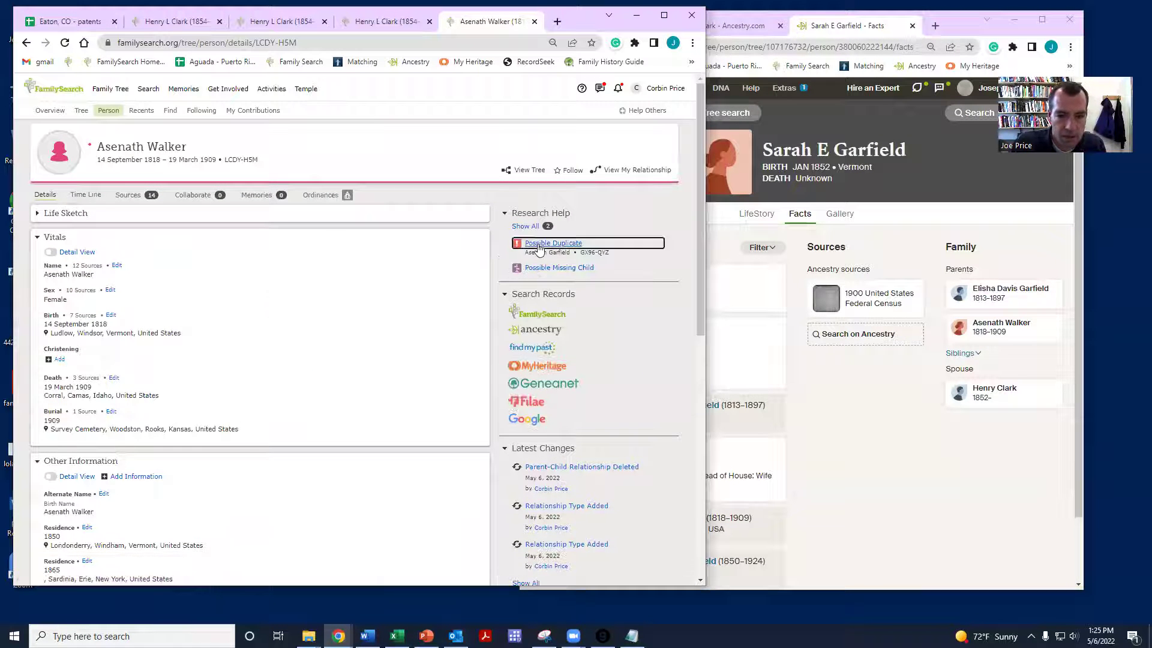
click(538, 244)
click(301, 306)
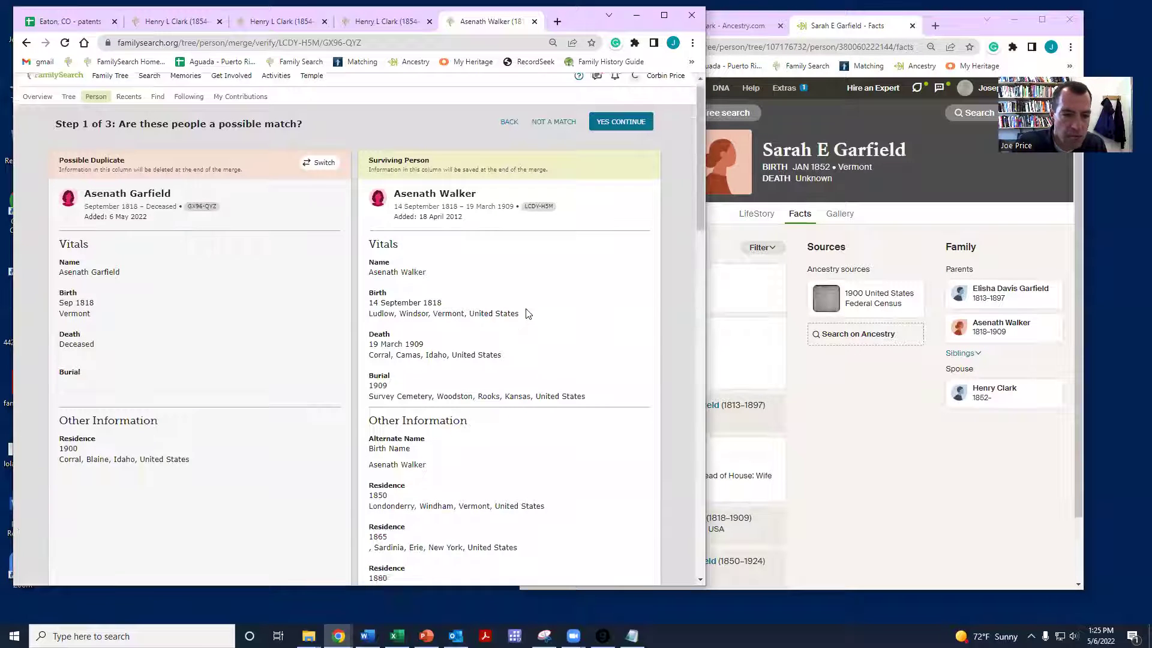
scroll(527, 313, down, 20)
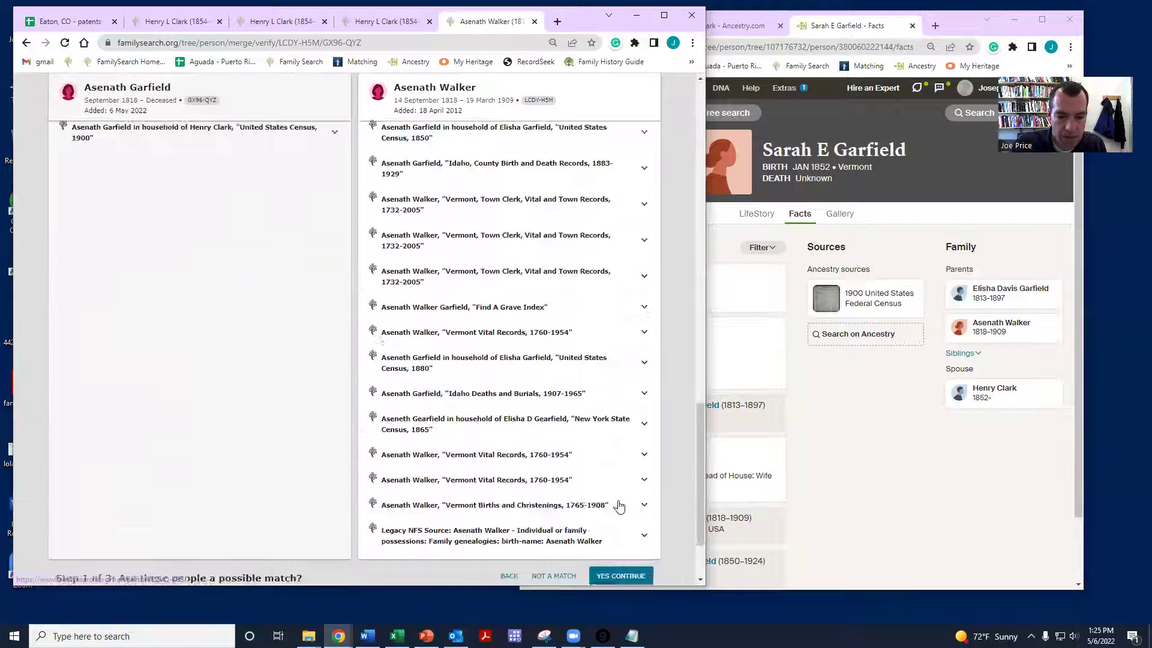
scroll(619, 506, down, 3)
click(619, 479)
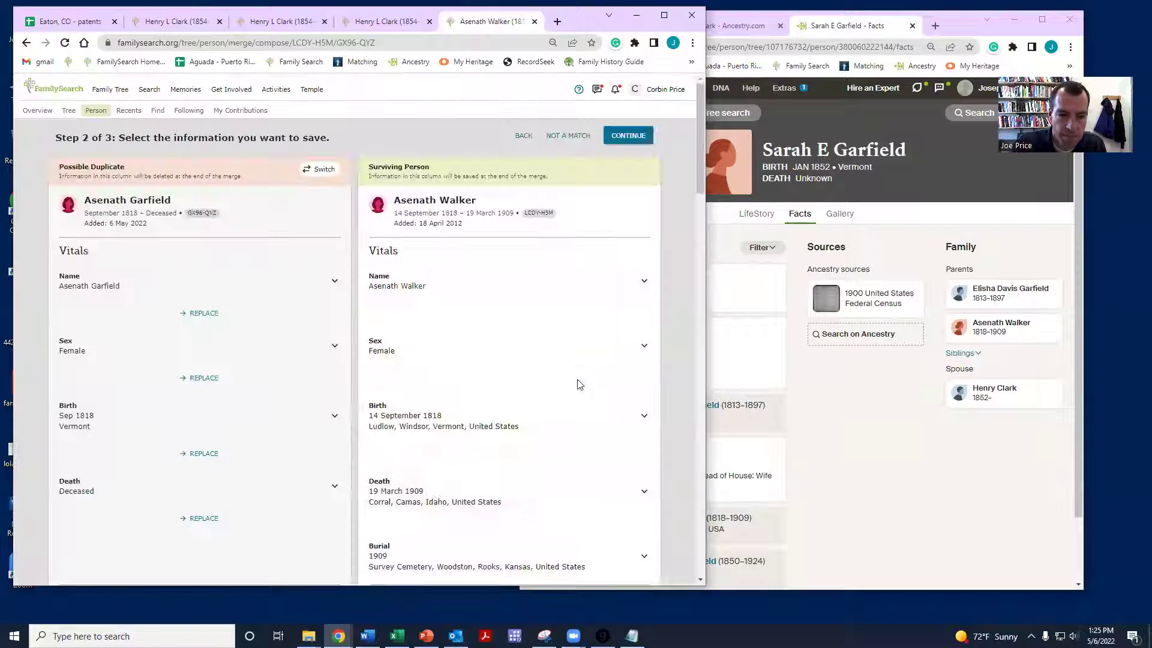
scroll(570, 390, down, 15)
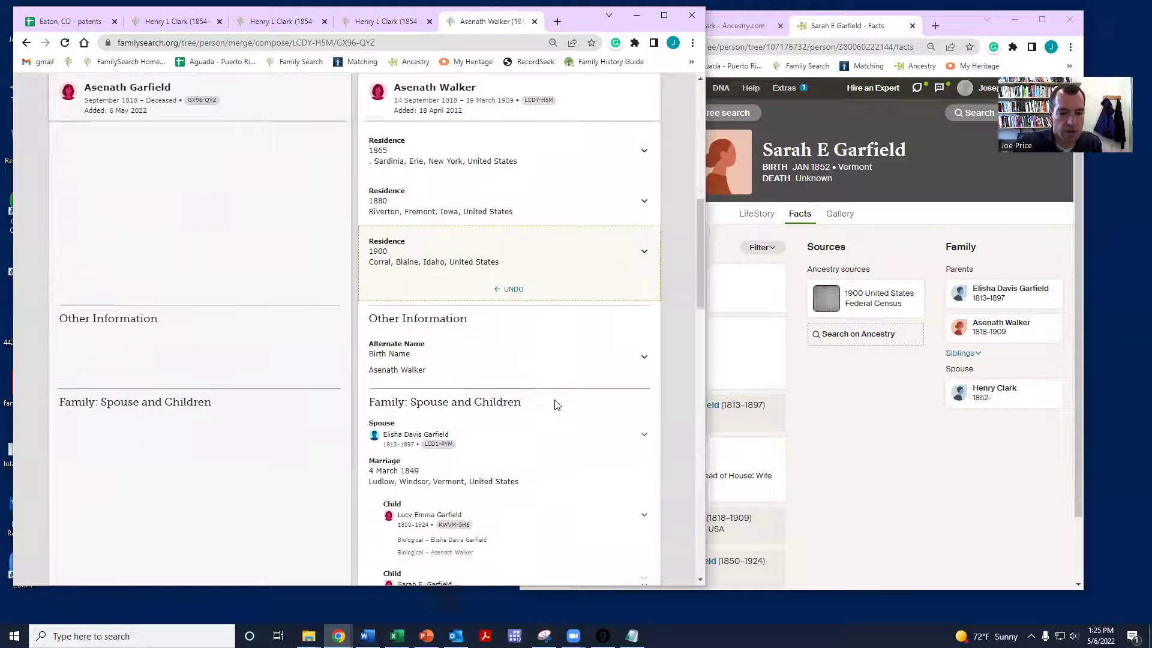
scroll(612, 450, down, 5)
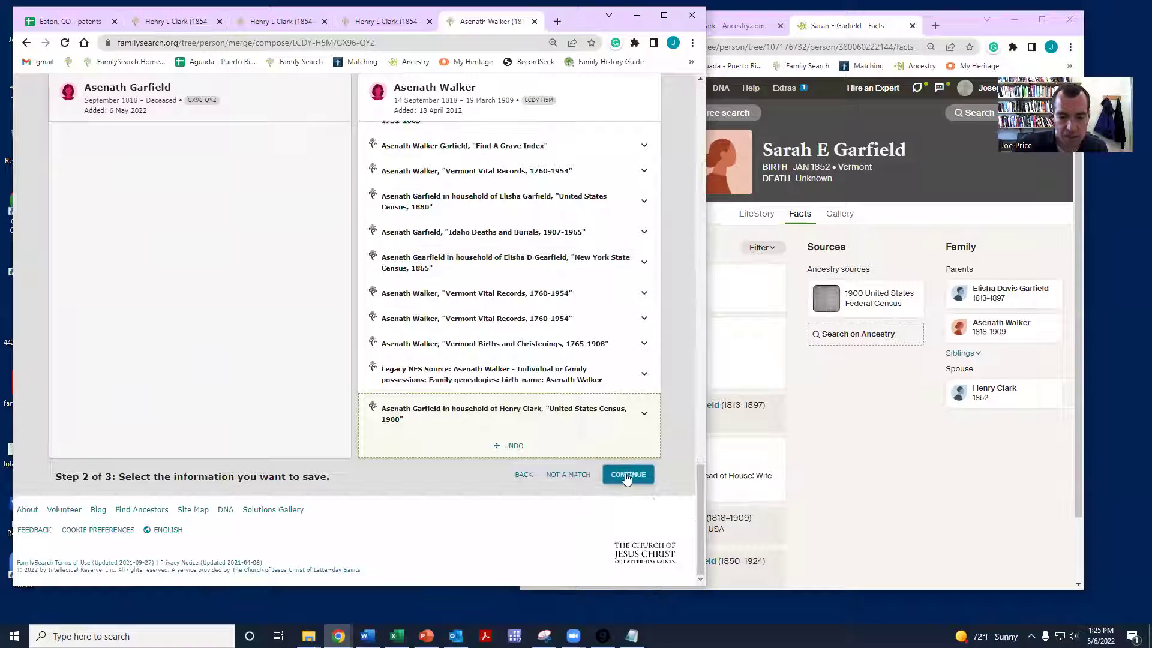
click(627, 477)
click(74, 323)
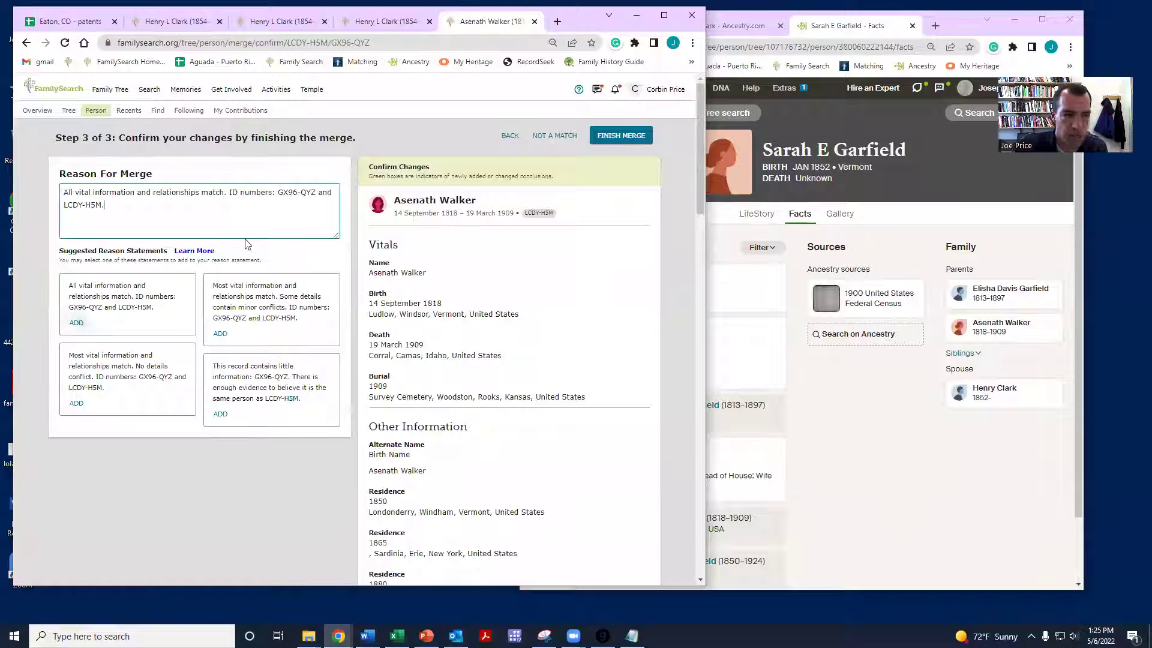
click(622, 135)
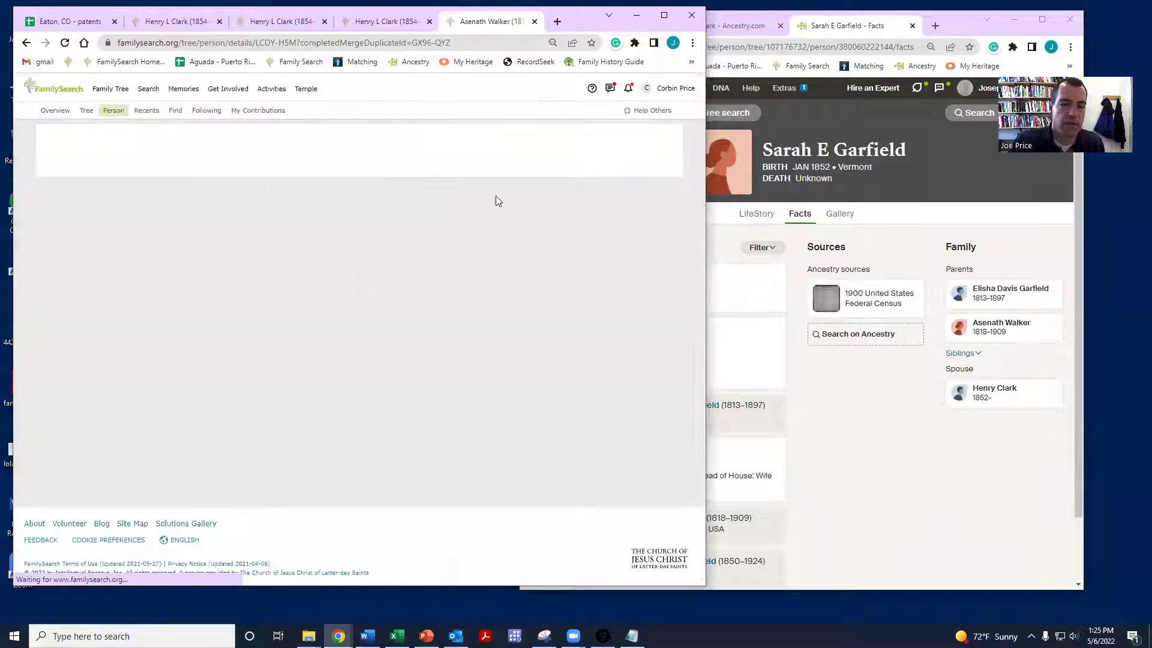
Step: Remove Sarah's extra single-parent link to Asenath
scroll(271, 346, down, 7)
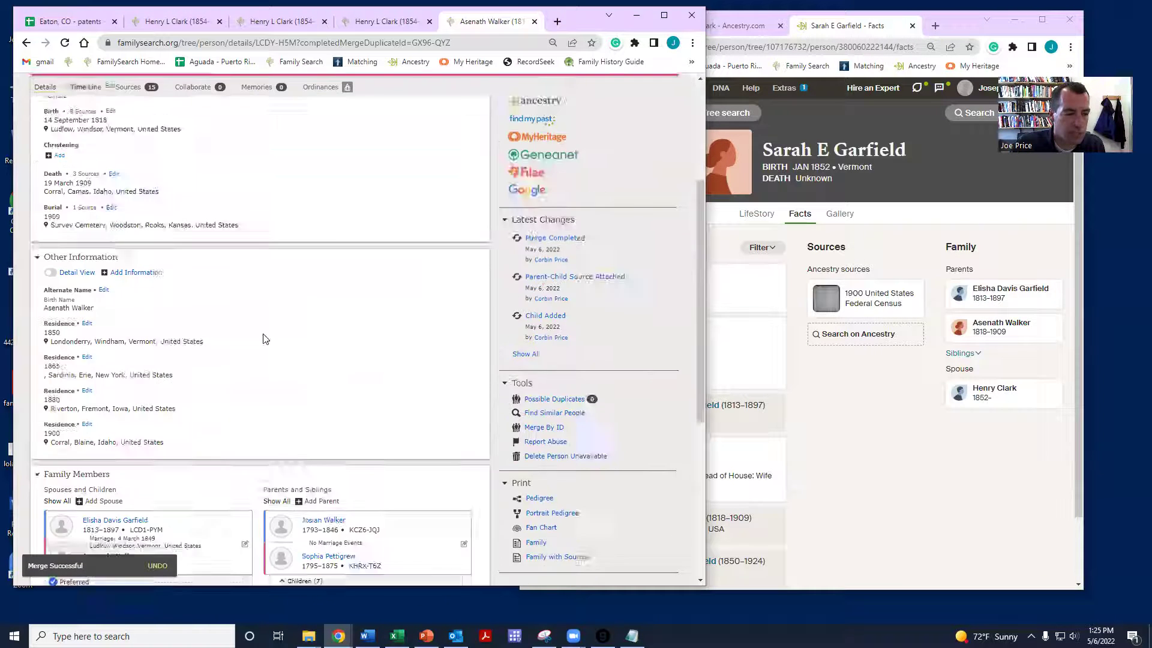
scroll(180, 360, down, 2)
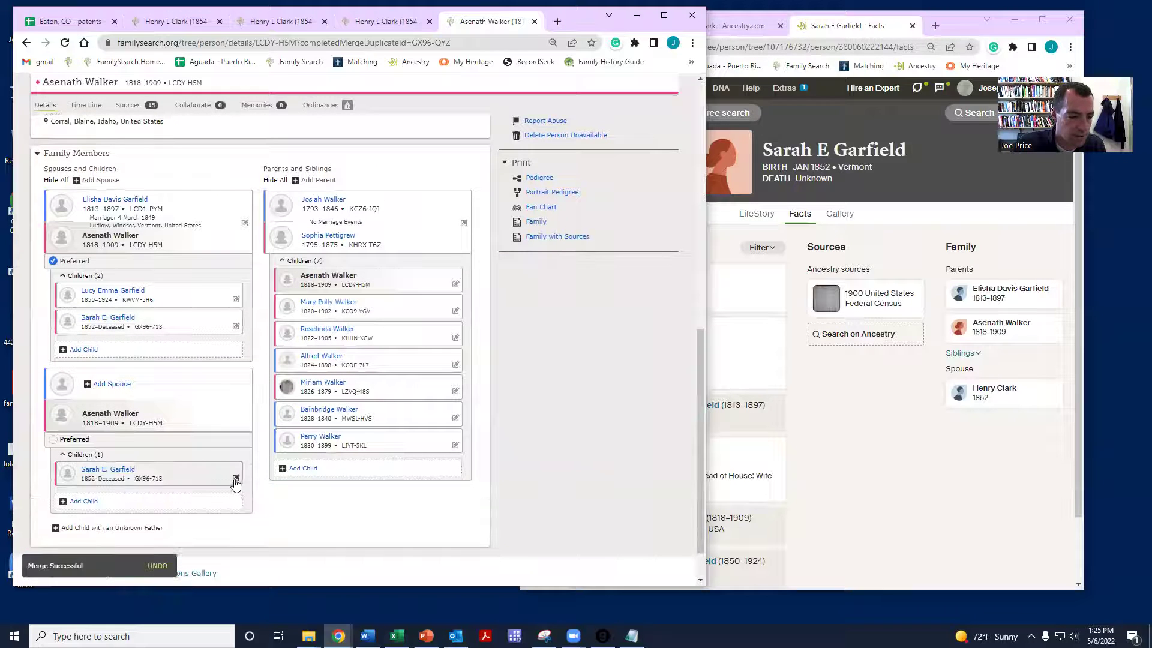
click(236, 484)
click(447, 398)
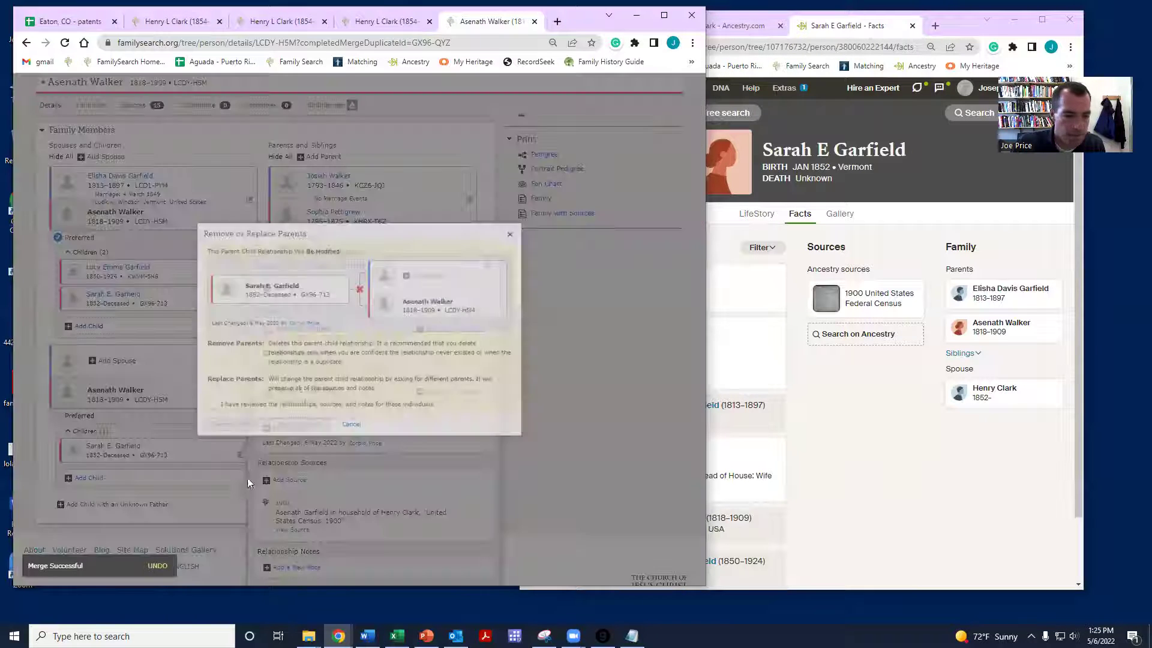
click(195, 413)
click(210, 435)
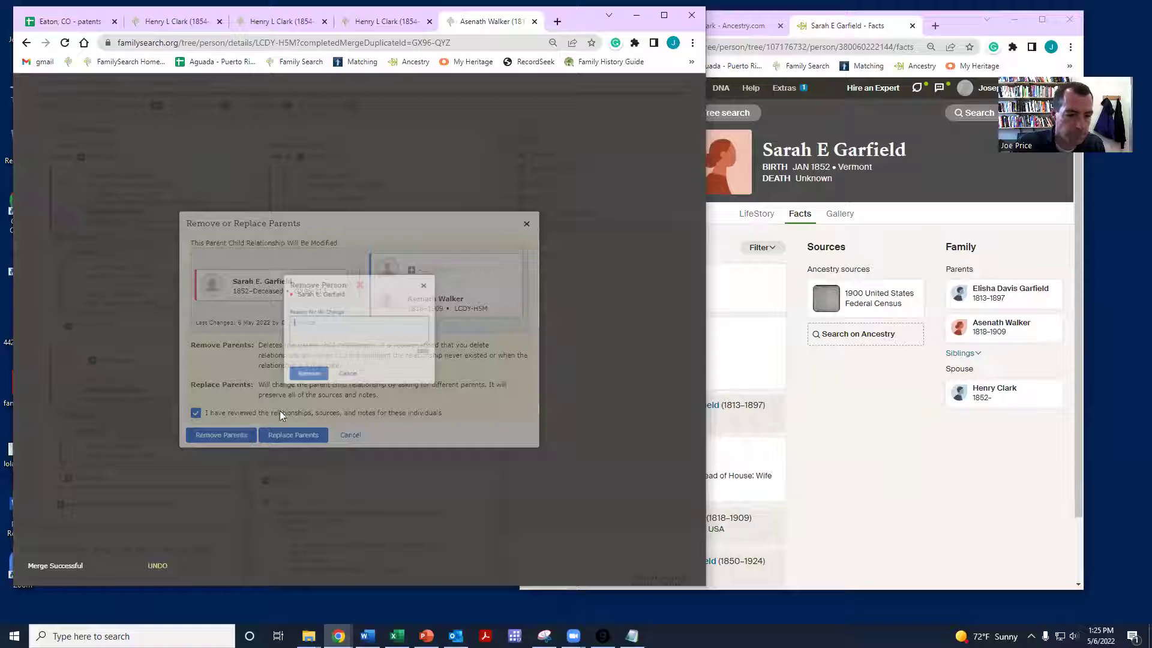
click(294, 380)
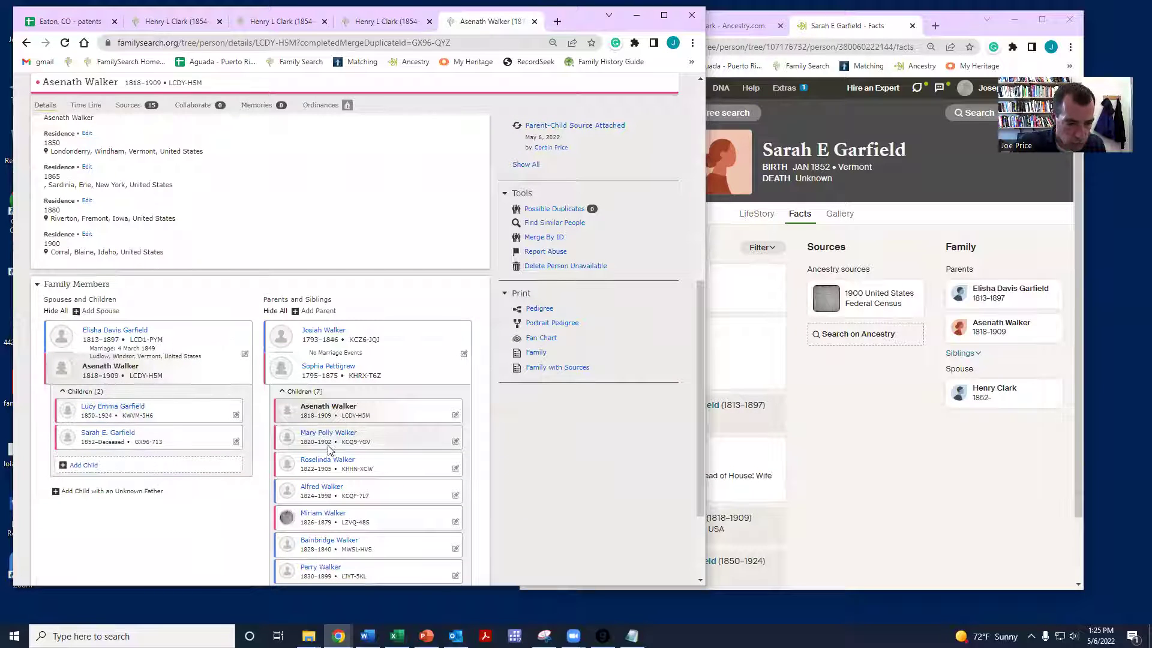
click(108, 432)
click(318, 525)
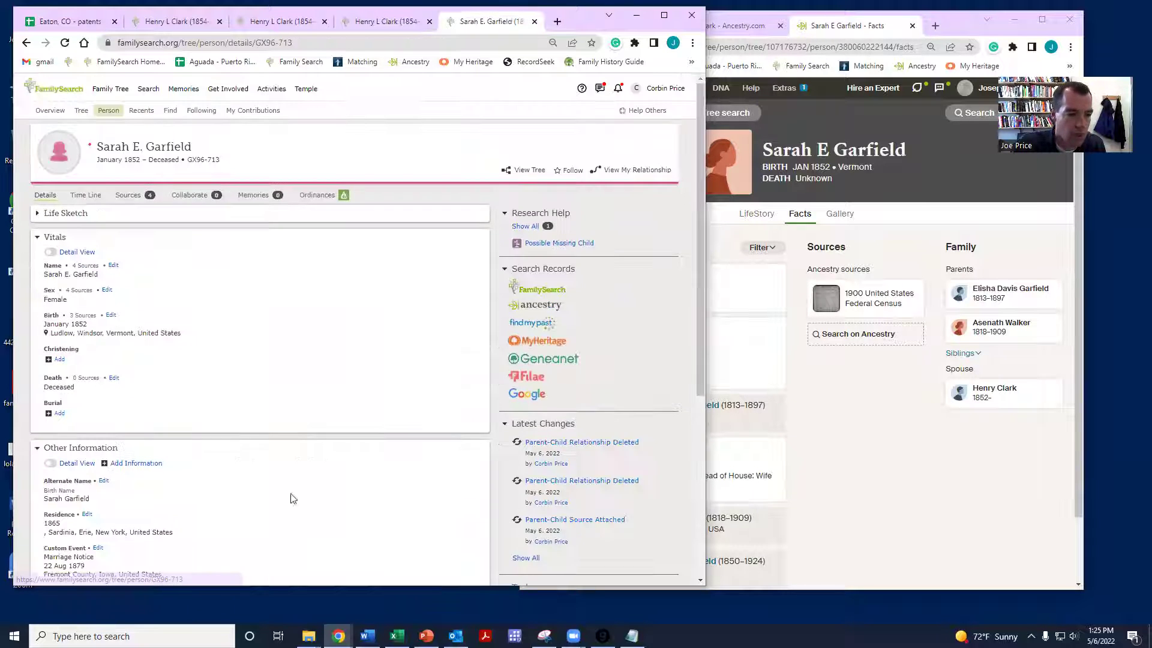
scroll(219, 423, down, 5)
scroll(150, 403, down, 2)
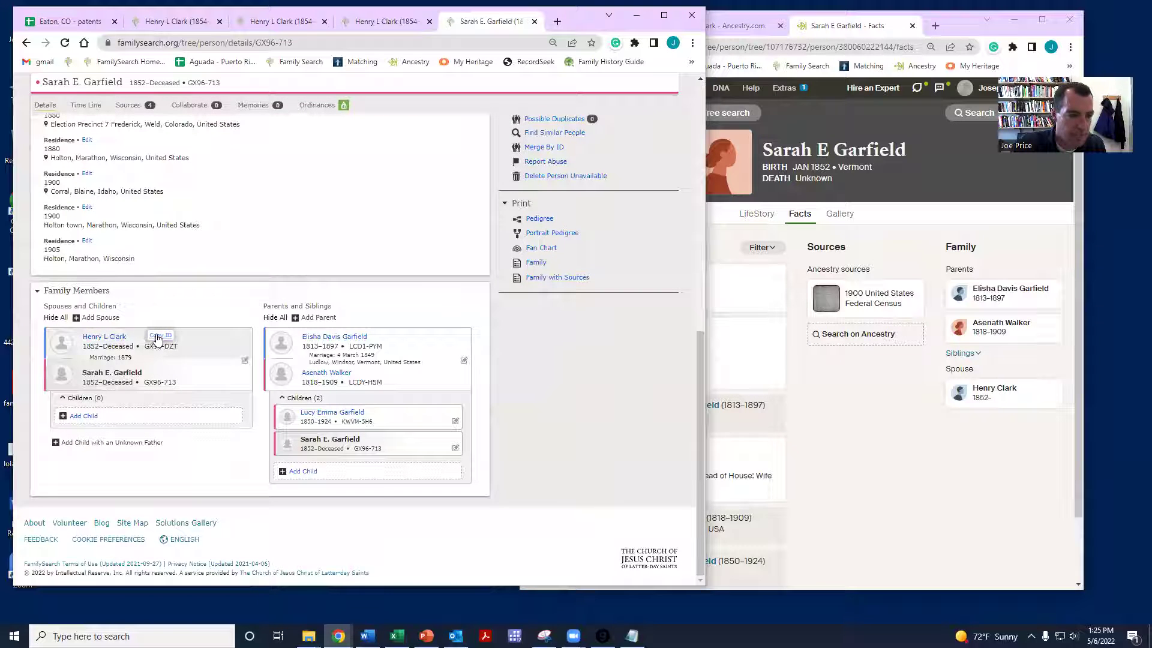
click(160, 346)
click(66, 22)
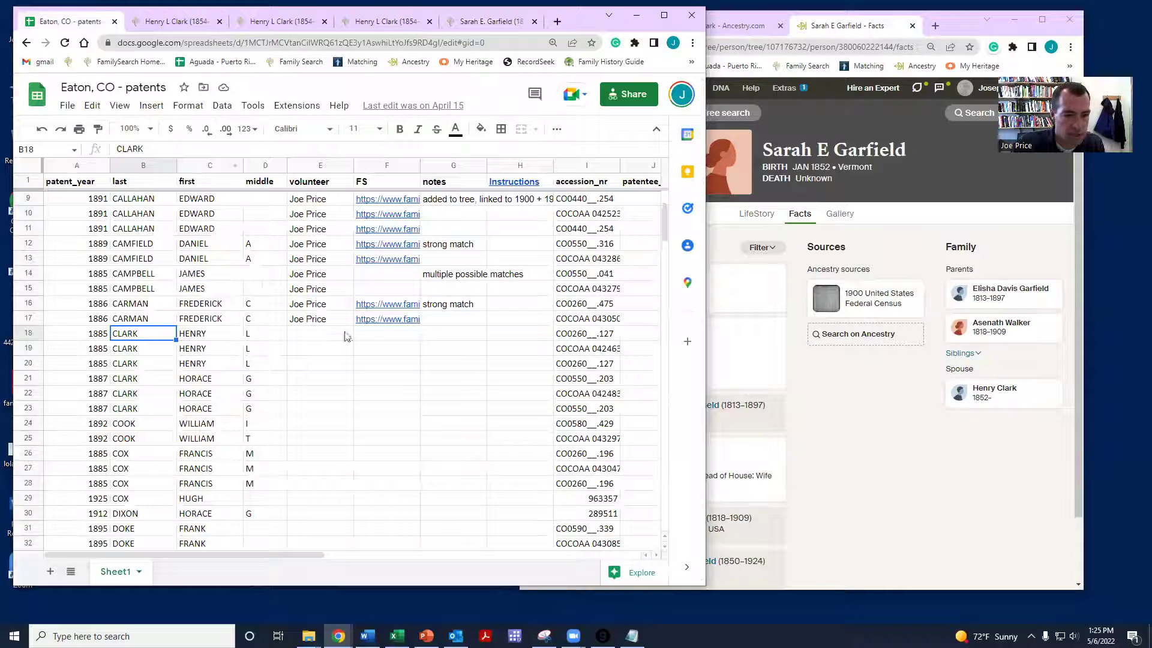
click(489, 22)
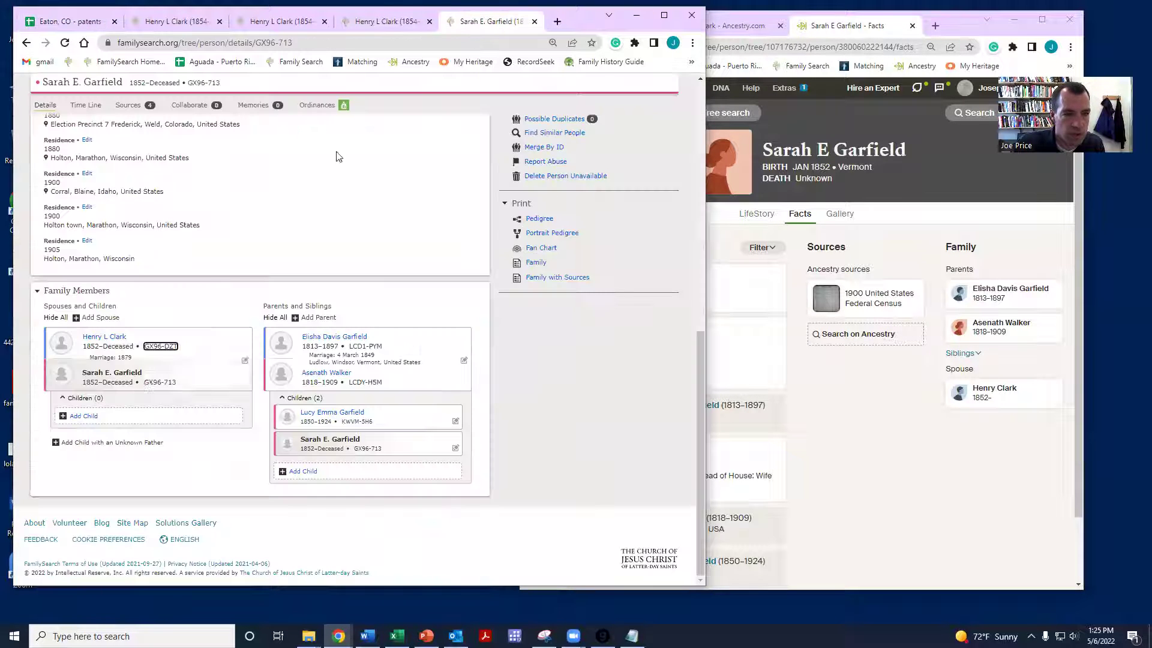
click(324, 406)
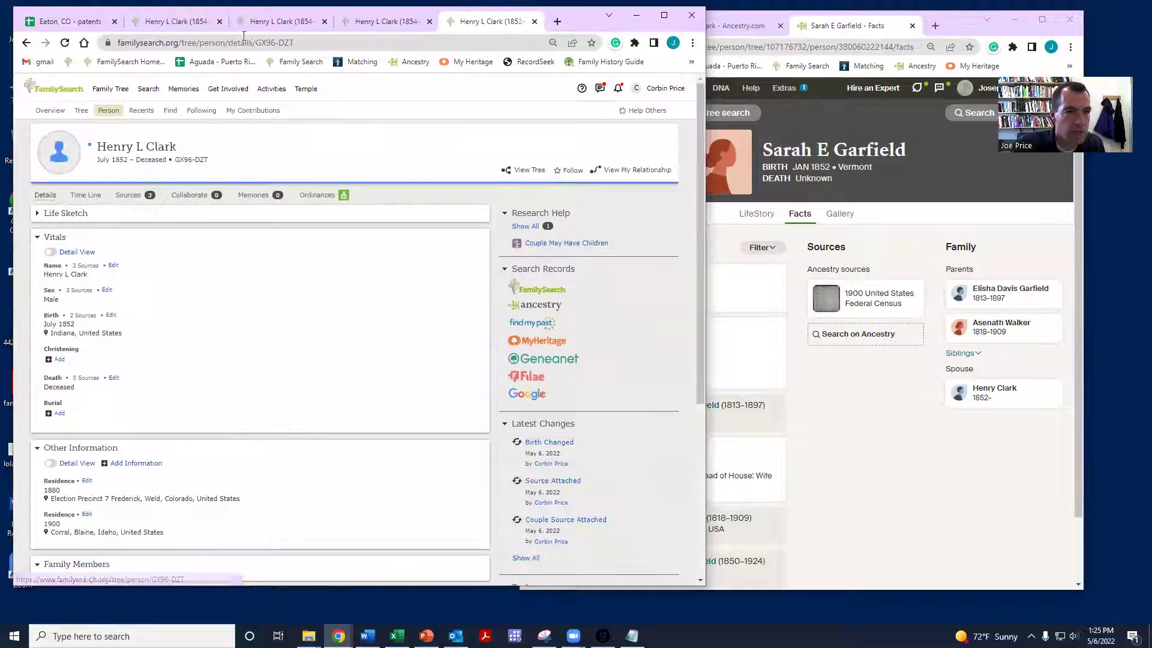
click(190, 42)
Step: Paste Henry's FamilySearch URL into F18 and fill it down through F20
key(ctrl+c)
click(71, 22)
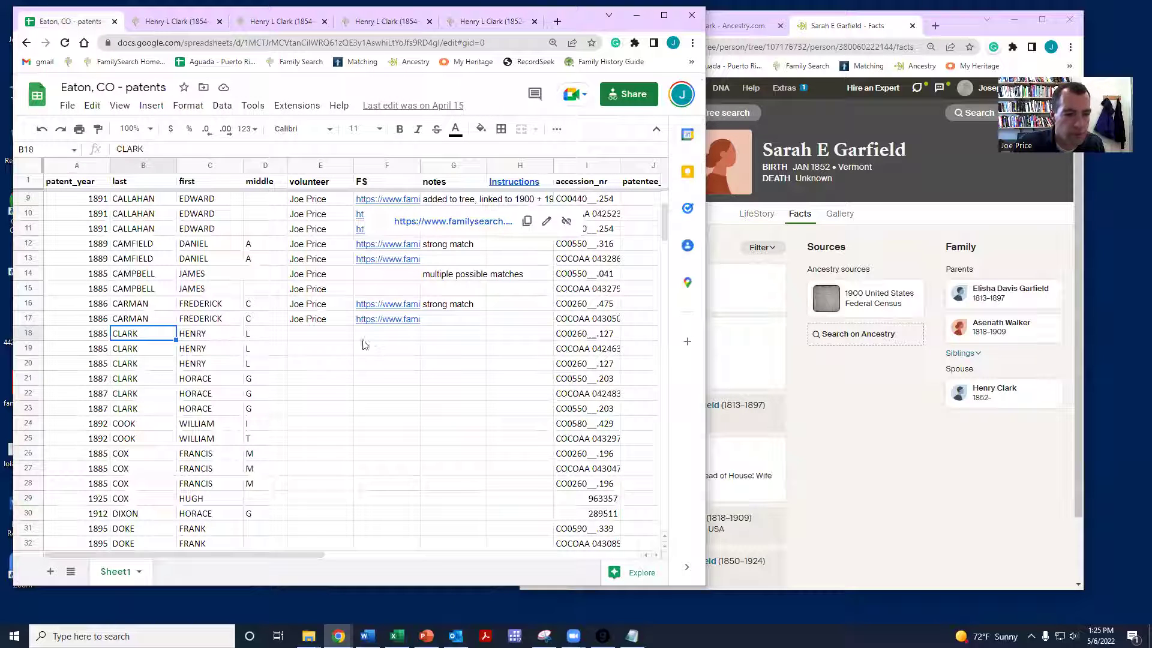
click(382, 334)
key(ctrl+v)
key(Return)
click(382, 337)
drag(382, 337, 386, 366)
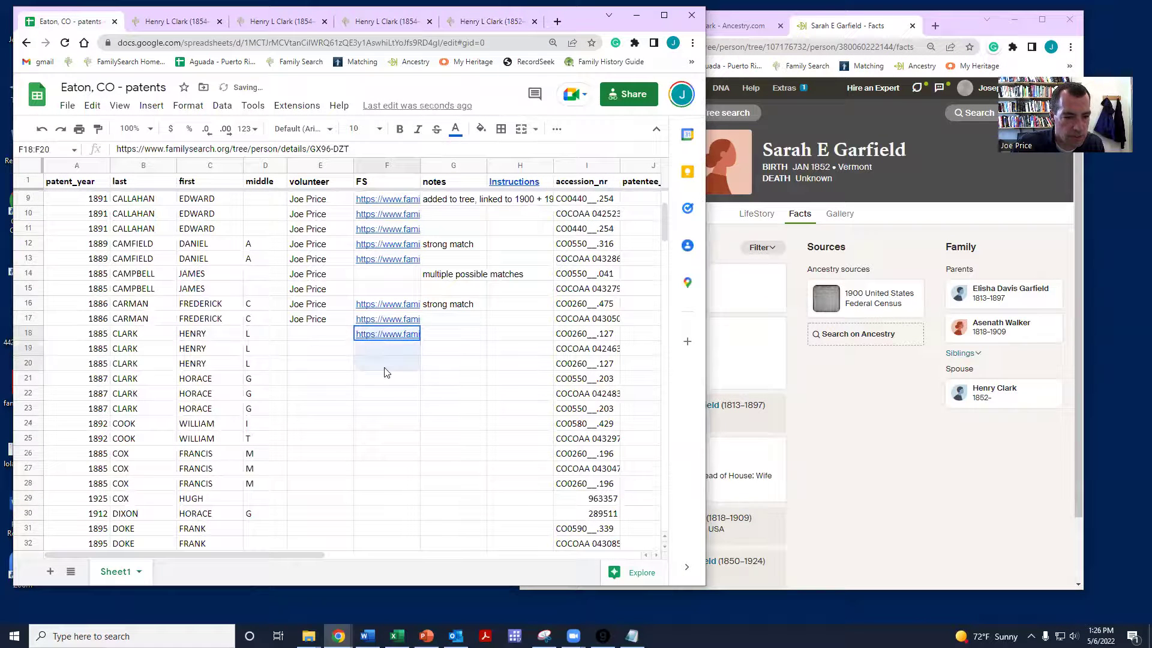
key(ctrl+d)
Step: Copy the volunteer name from E17 down into E18:E20
drag(307, 318, 307, 364)
key(ctrl+d)
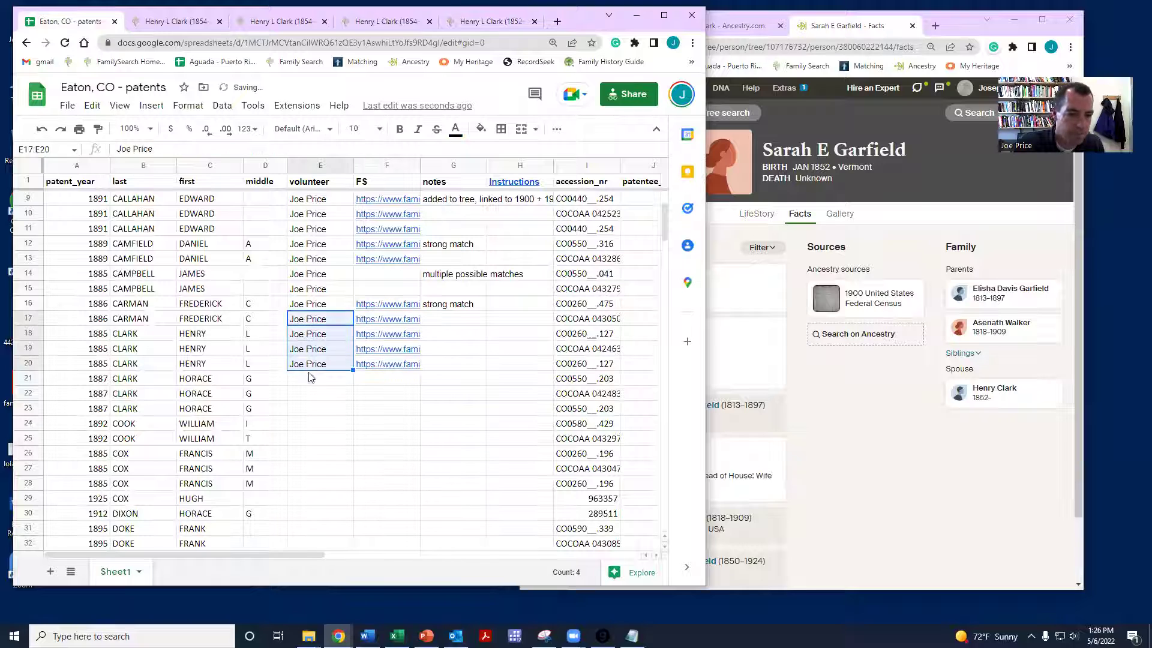
click(308, 379)
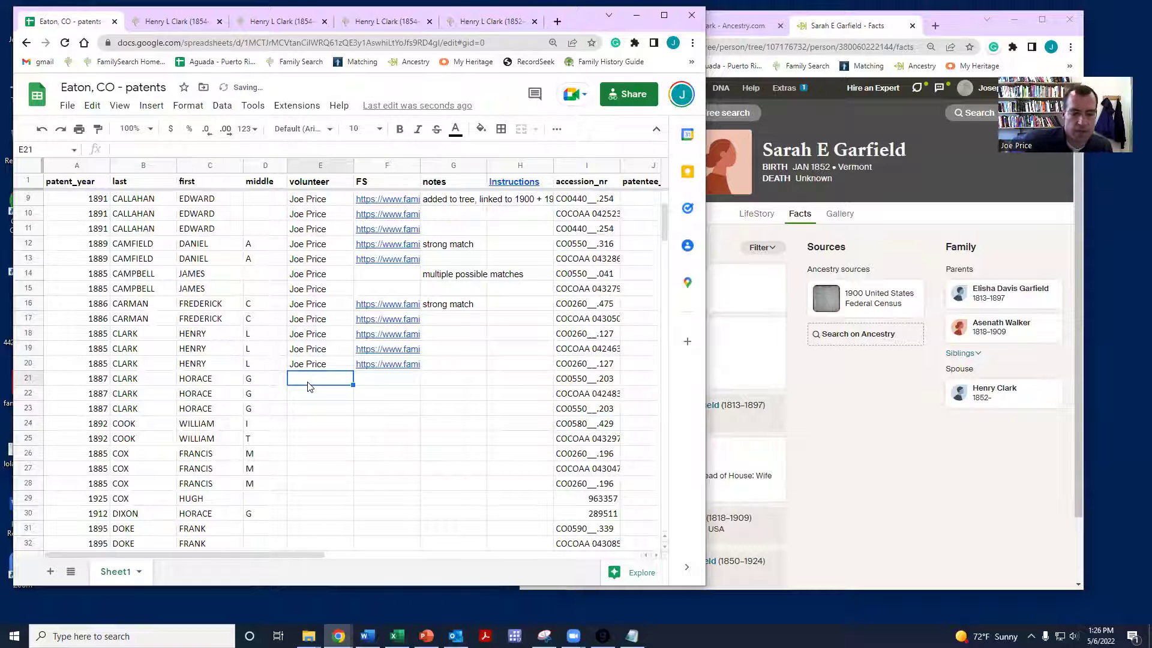